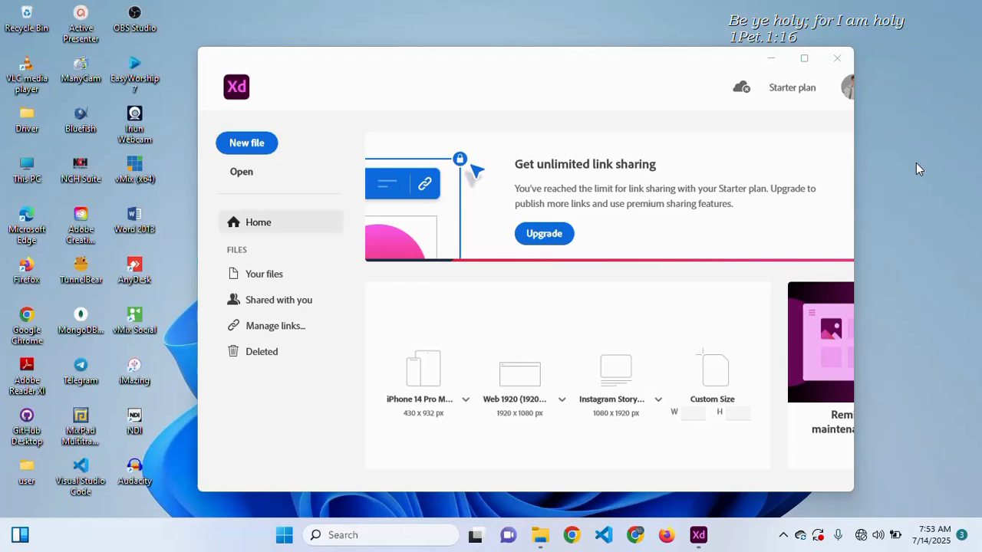
- Refresh the desktop, then browse to the Downloads folder in File Explorer
right_click(916, 168)
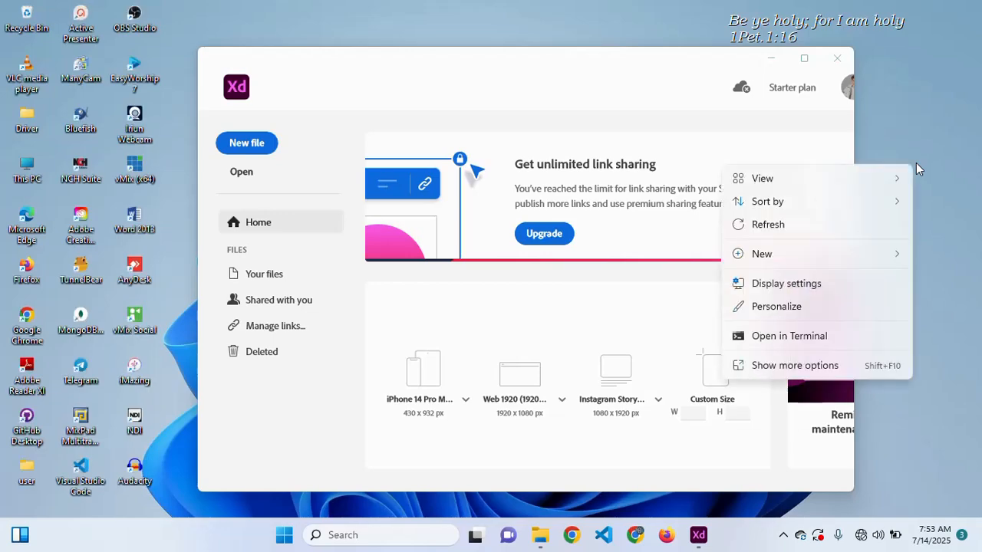
click(823, 225)
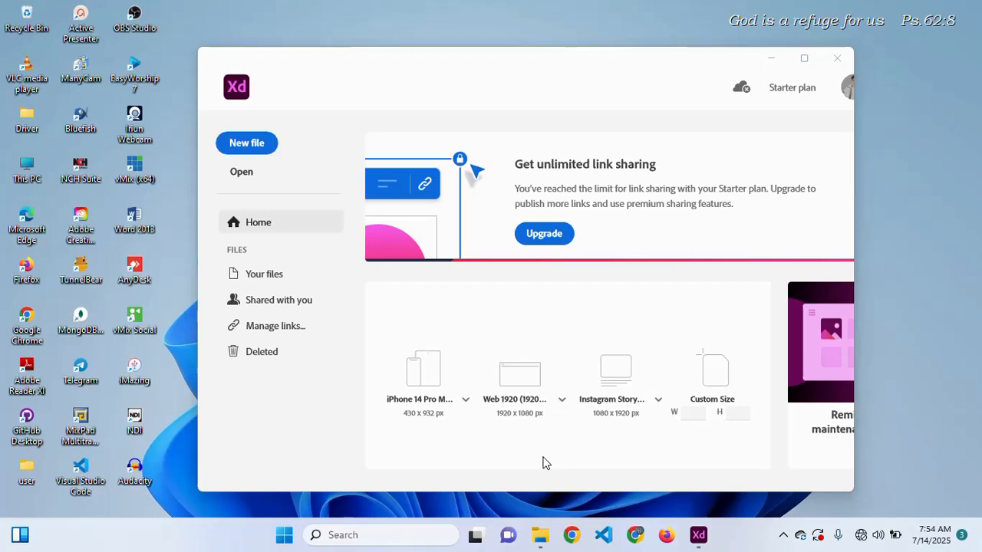
click(540, 534)
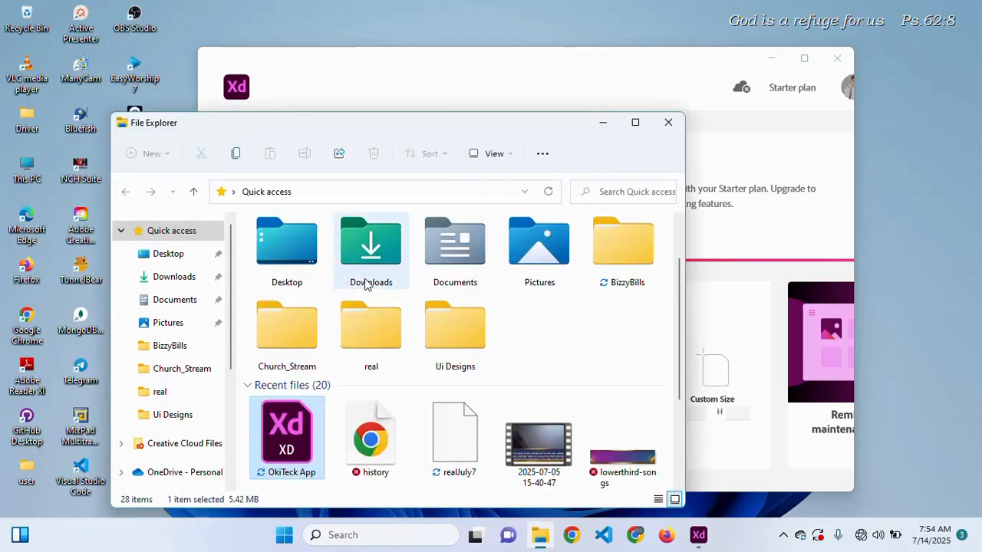
click(188, 278)
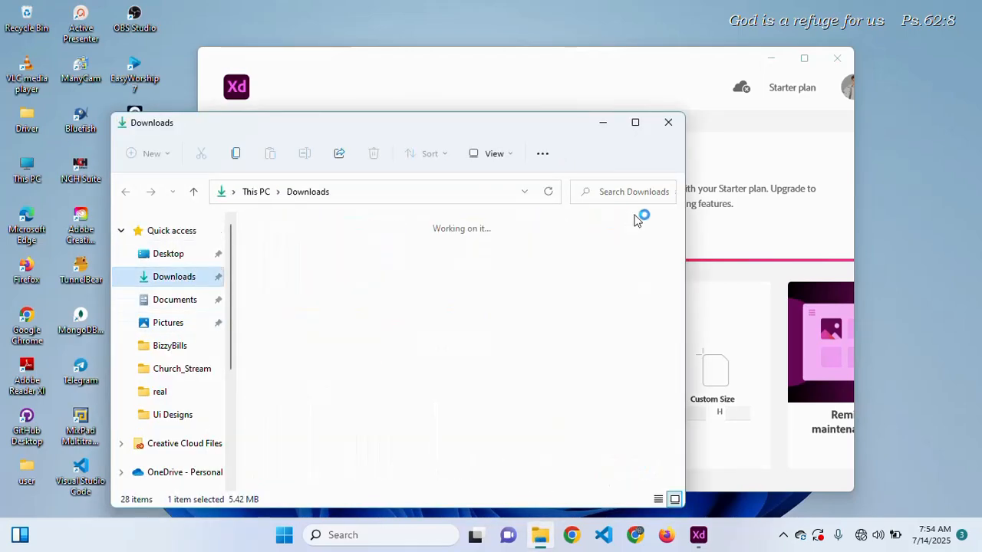
drag(680, 245, 682, 325)
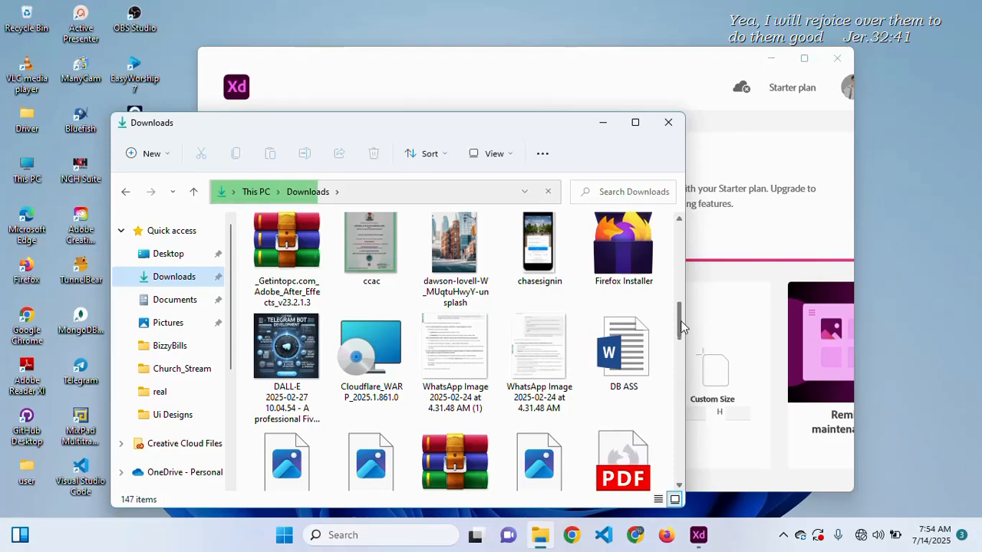
drag(680, 320, 682, 345)
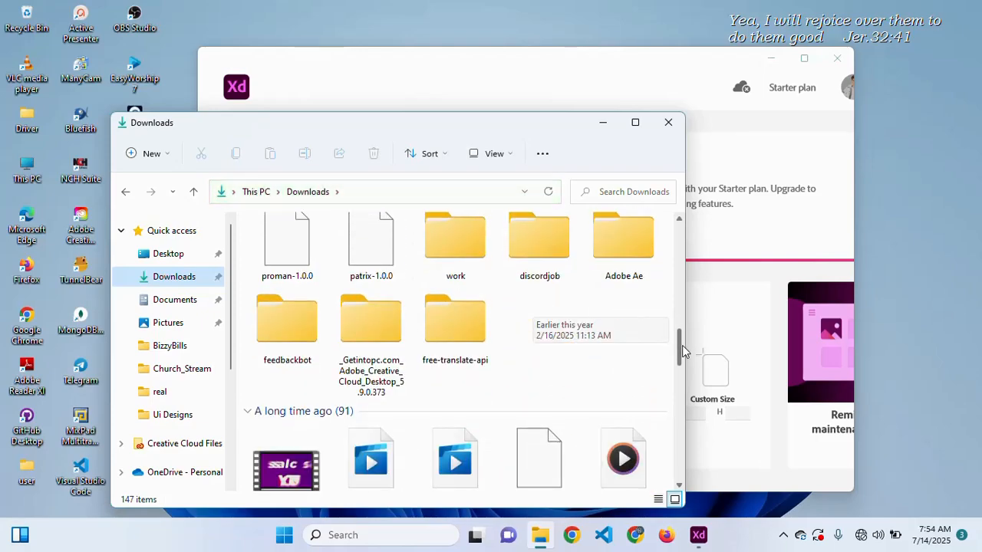
- Open Getintopc > Adobe_Creative_Cloud_Desktop_5.9.0.373 and launch the Set-up installer
click(378, 338)
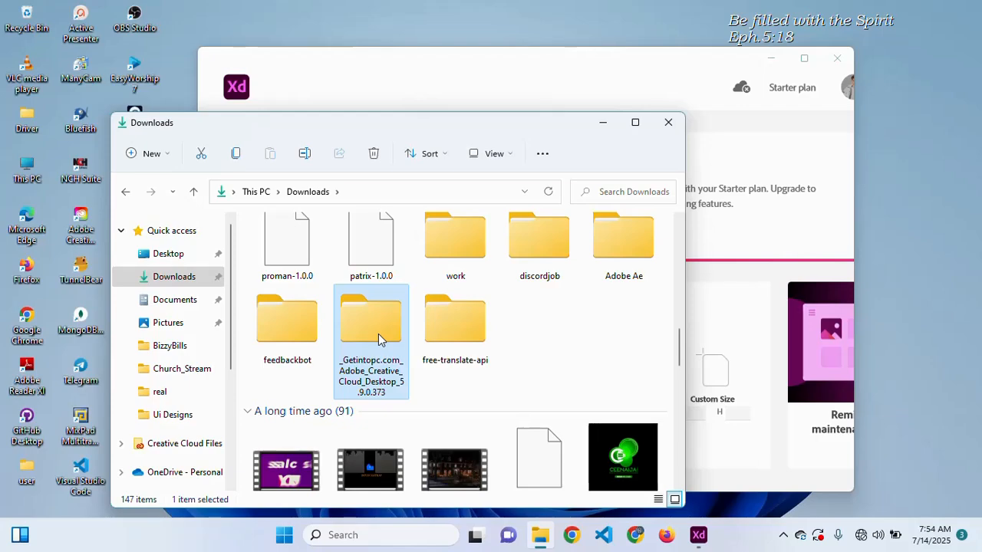
double_click(378, 334)
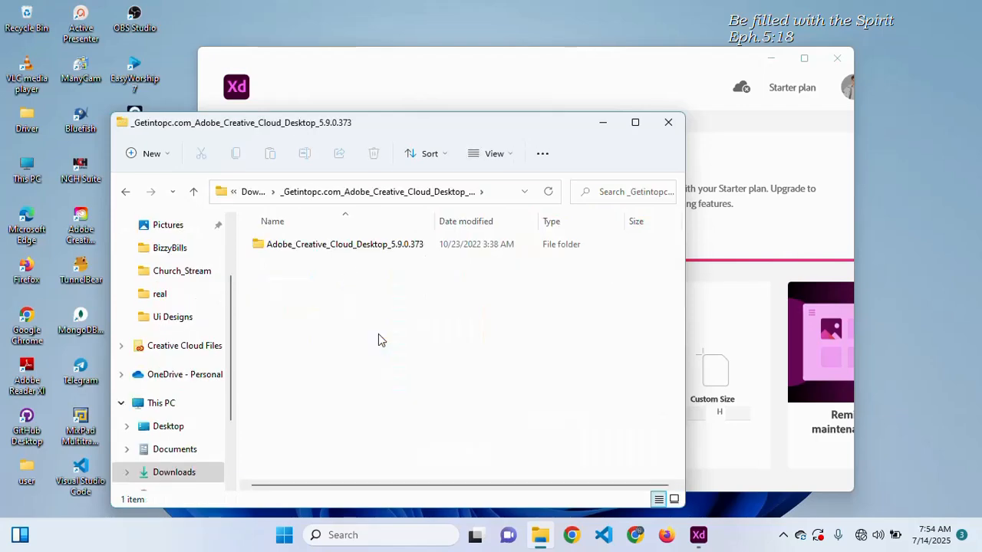
double_click(342, 245)
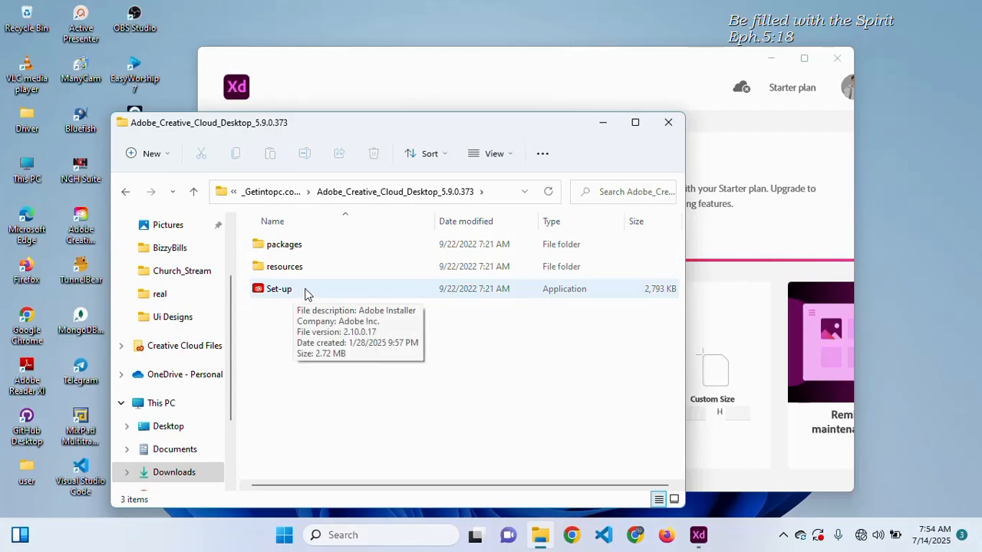
click(306, 294)
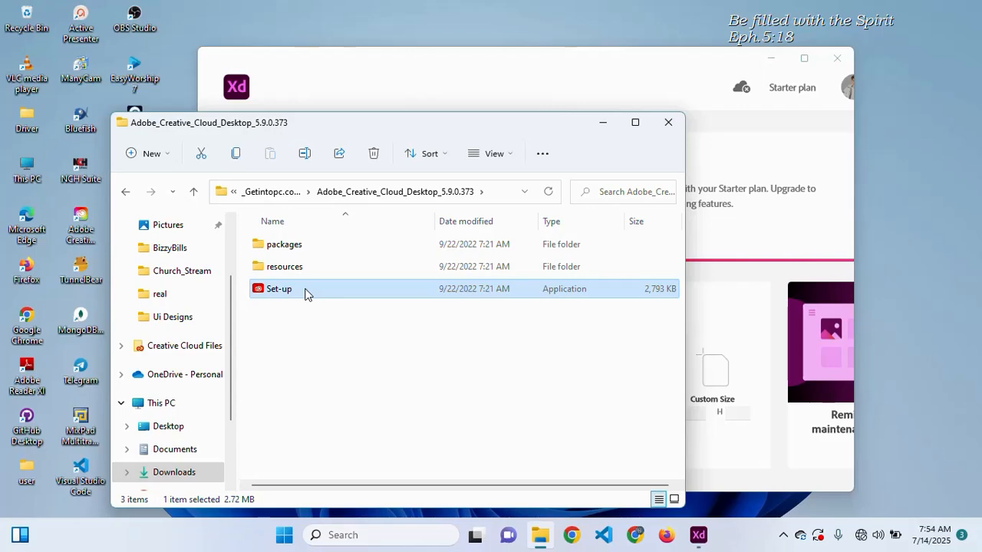
double_click(305, 294)
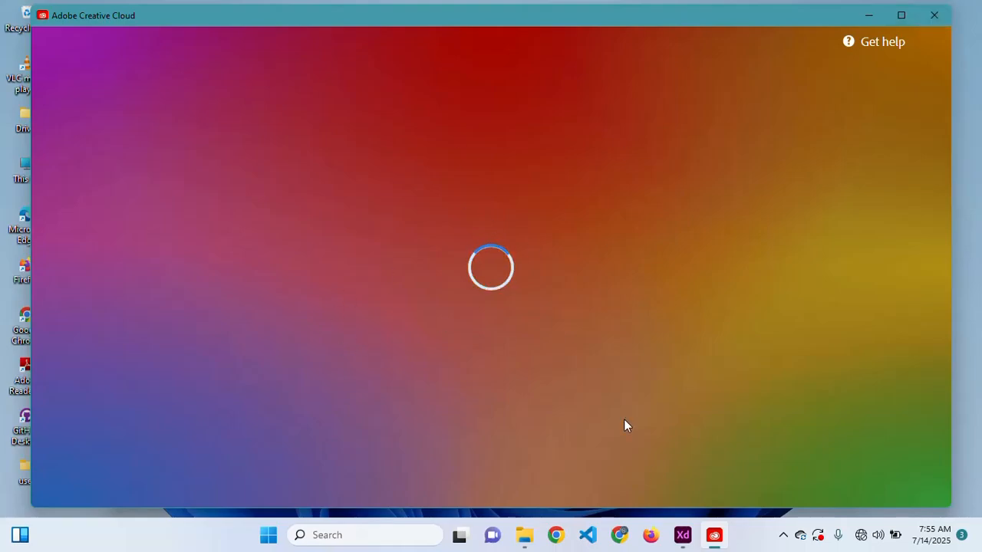
- Close the Creative Cloud installer window and confirm Quit installation
click(525, 535)
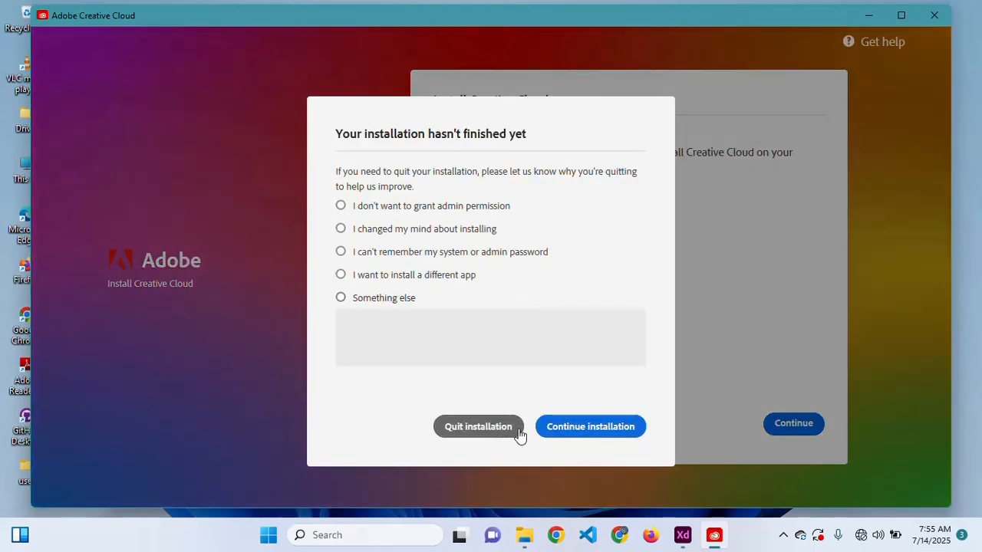
click(474, 429)
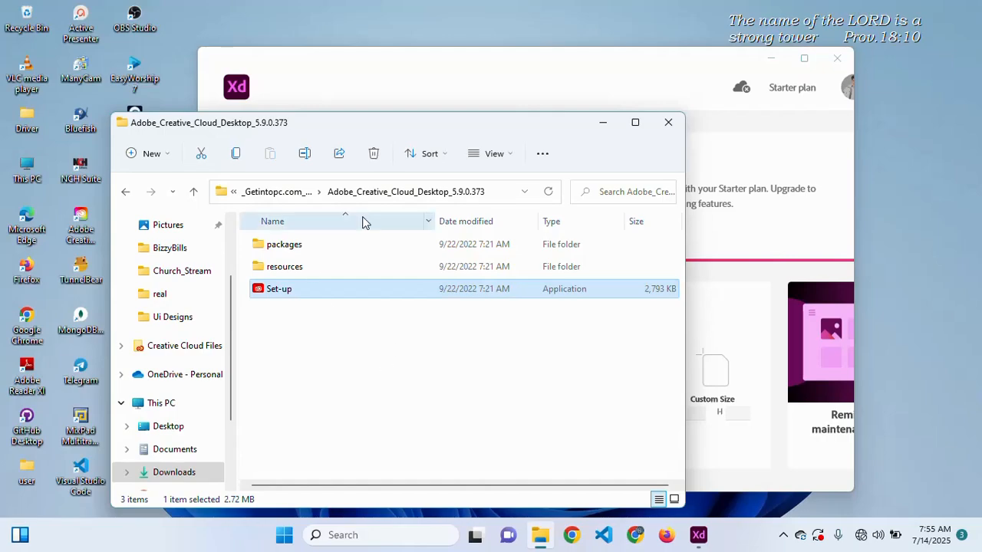
- Go back up to Downloads, scroll through its files, and minimize File Explorer
click(268, 193)
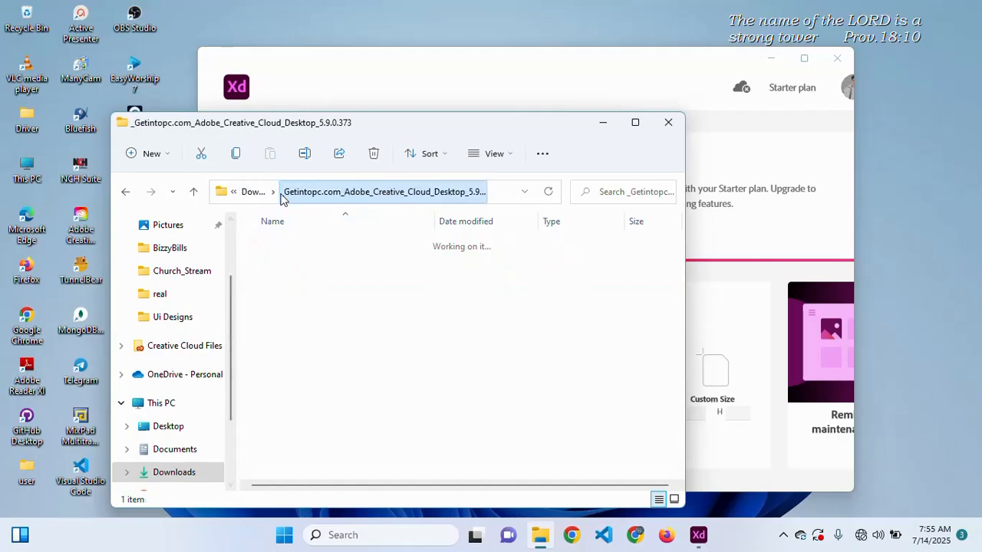
click(256, 197)
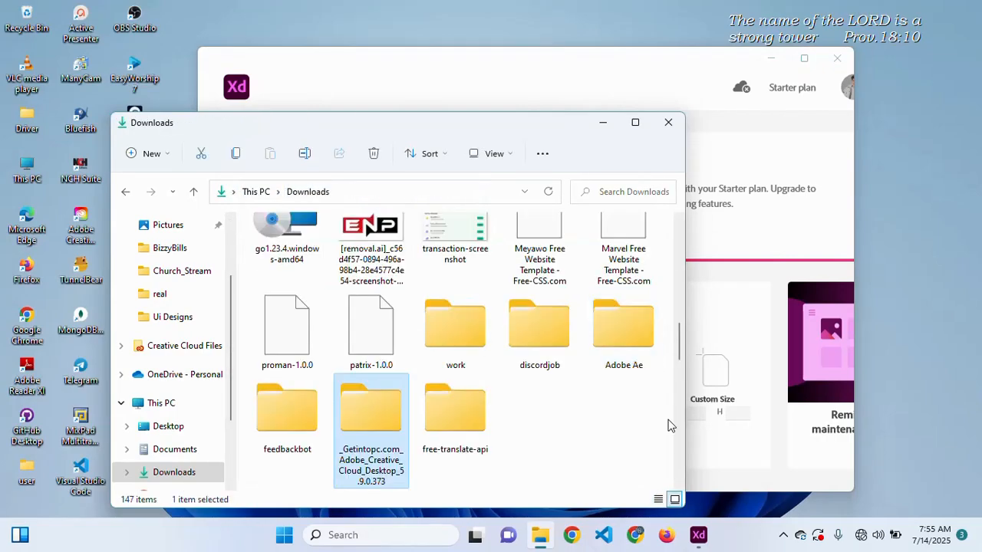
drag(678, 346, 678, 414)
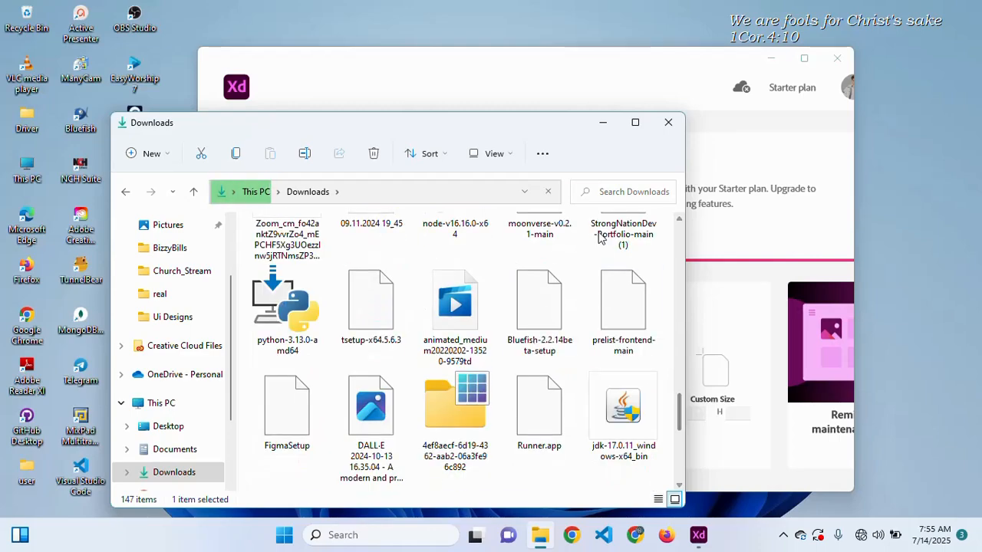
click(606, 124)
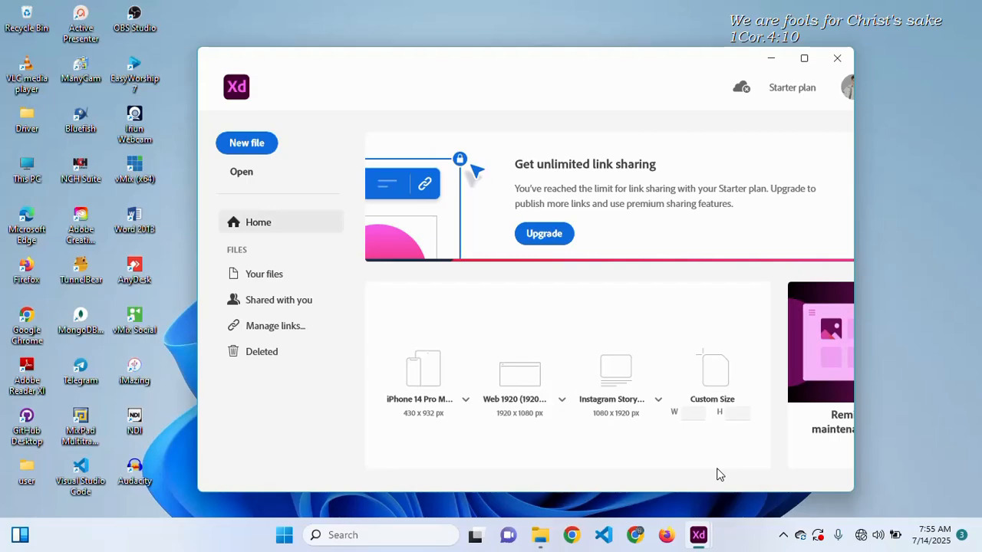
- Search Windows for 'adobe', launch Adobe XD, and maximize its window
key(super)
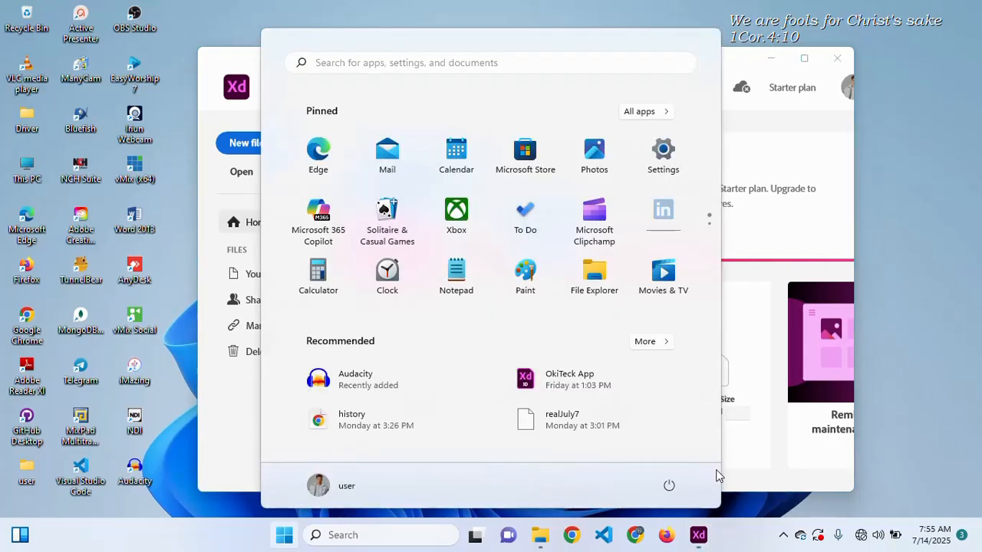
click(393, 535)
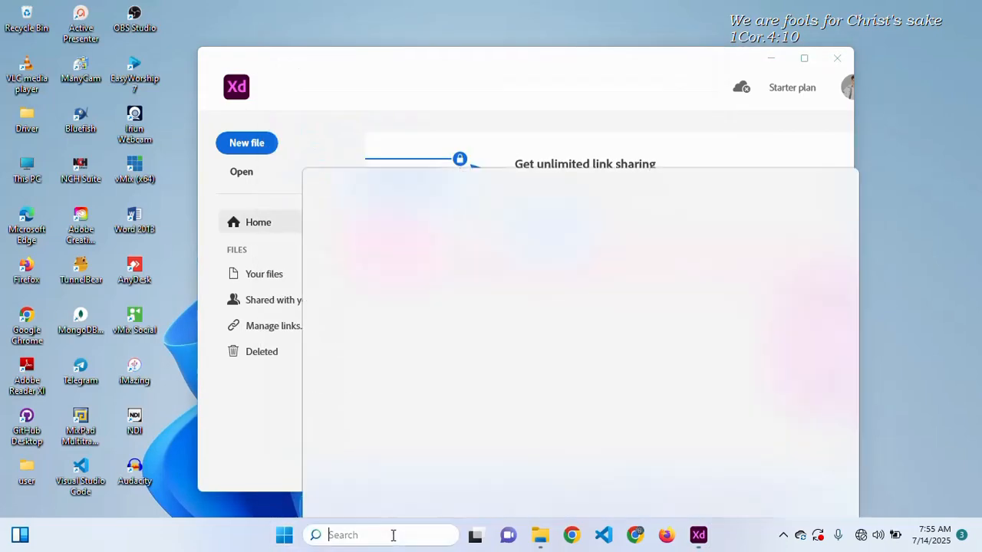
text(adobe)
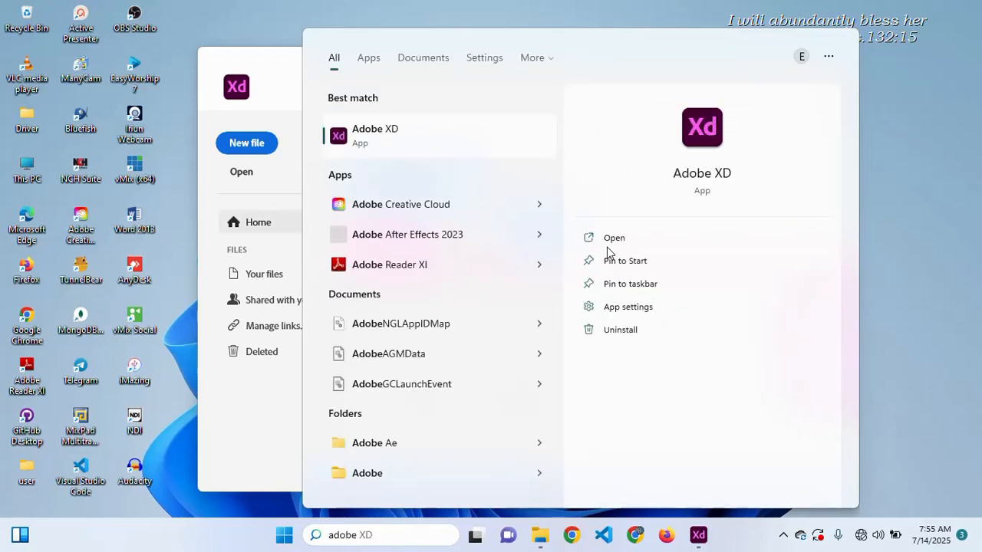
click(248, 412)
scroll(548, 314, down, 3)
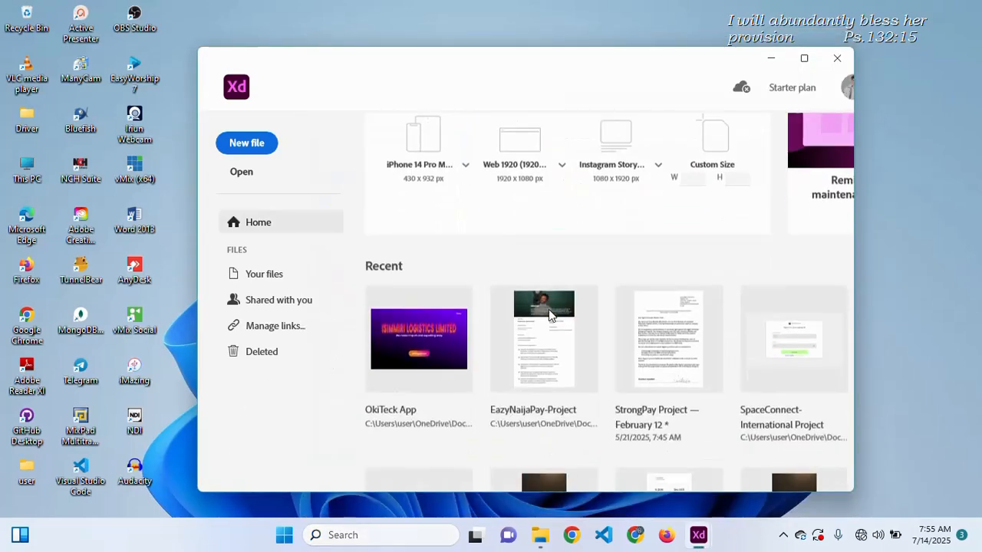
scroll(549, 314, up, 3)
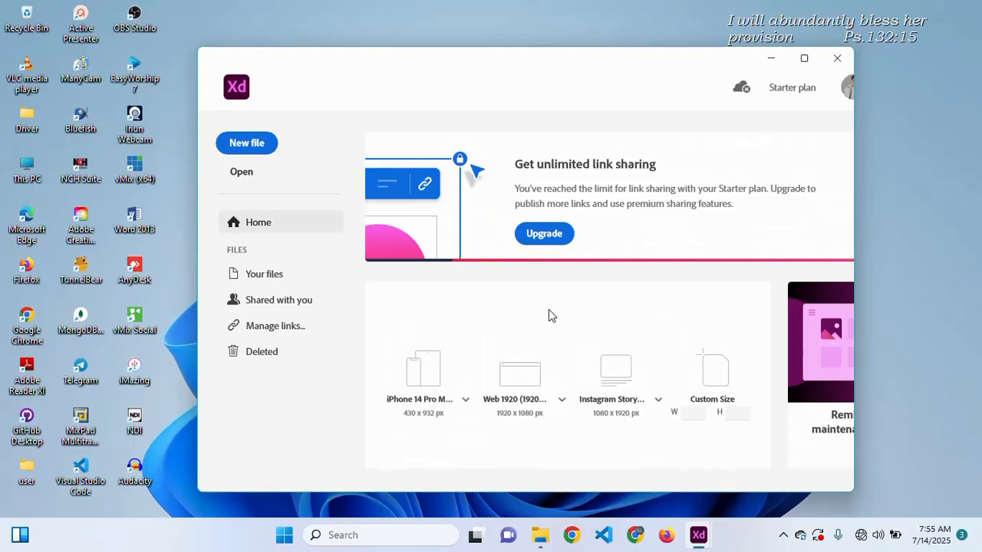
click(803, 58)
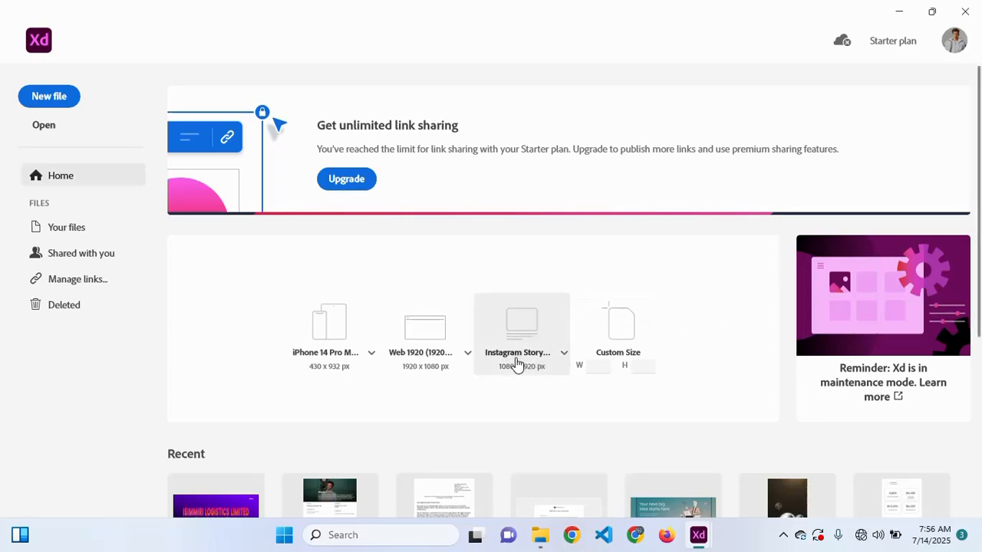
- Create a new document from the iPhone 14 Pro Max 430 × 932 preset
click(594, 373)
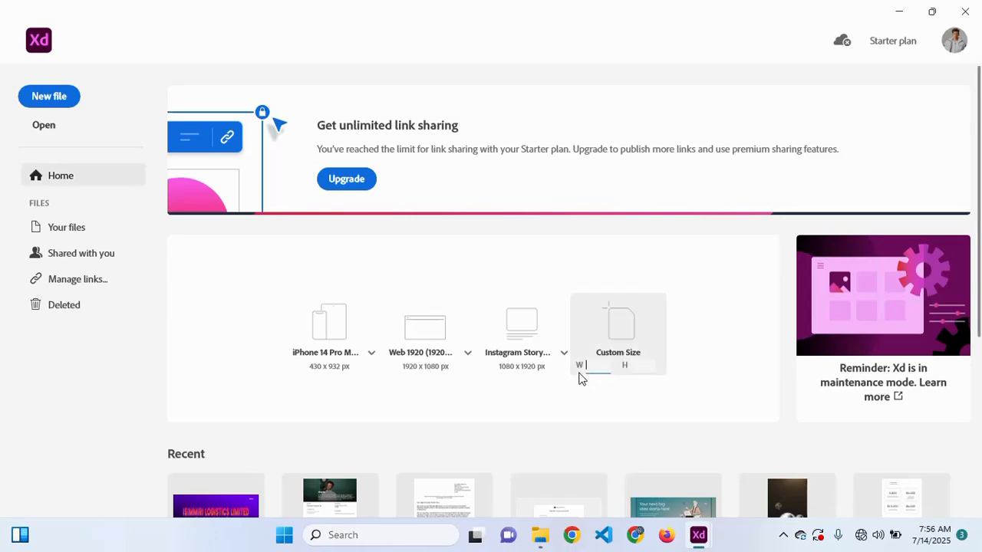
click(333, 325)
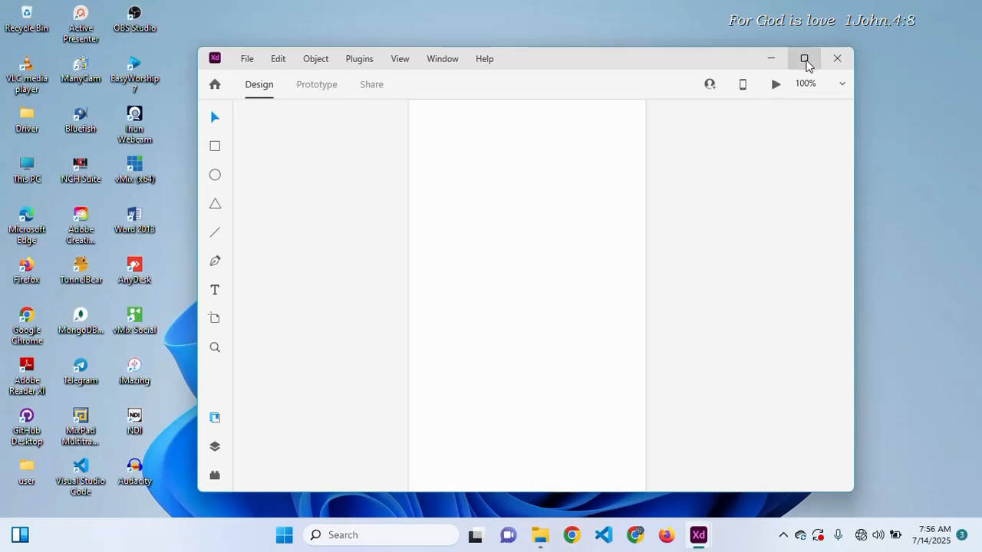
- Maximize the new document window and look around the blank artboard
click(804, 58)
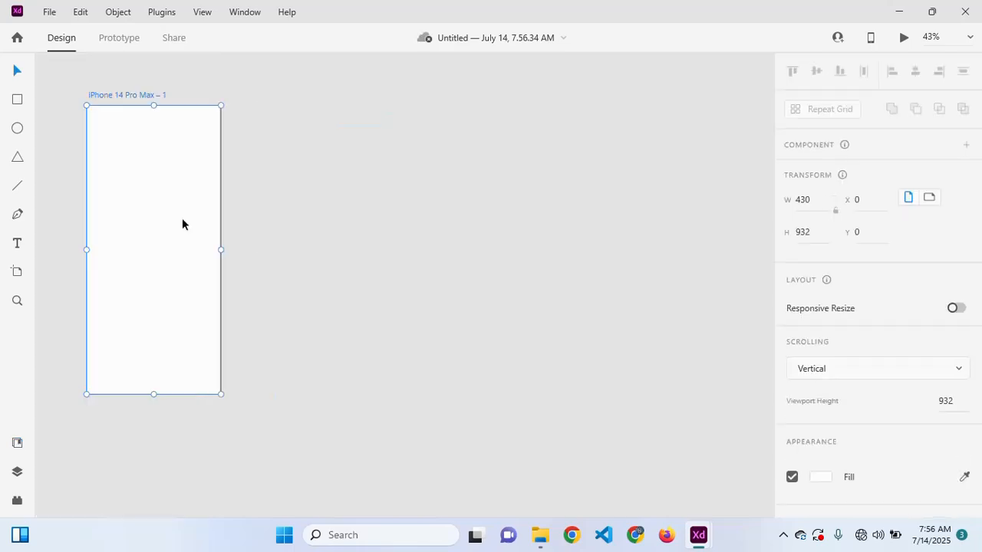
scroll(221, 200, up, 2)
scroll(221, 200, down, 2)
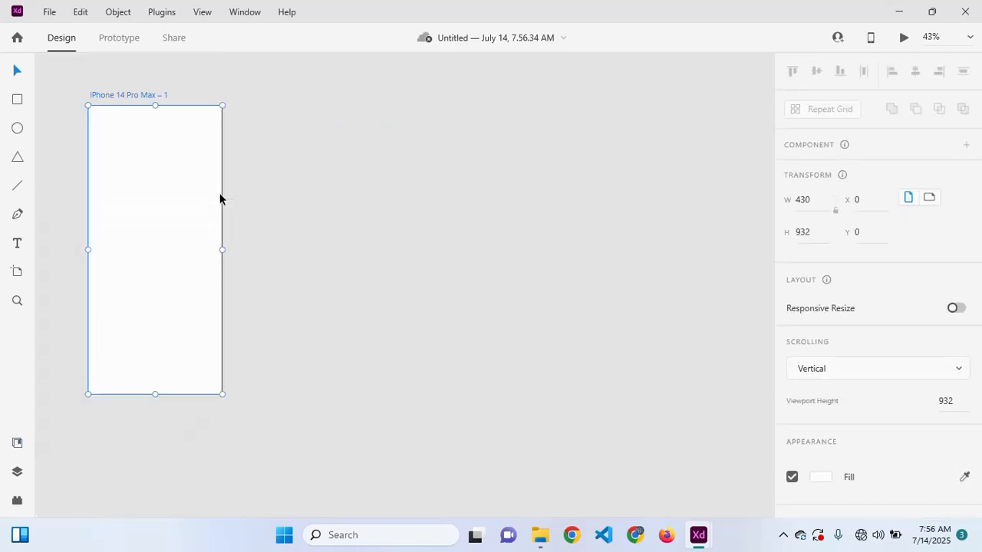
scroll(220, 198, left, 2)
scroll(220, 199, up, 2)
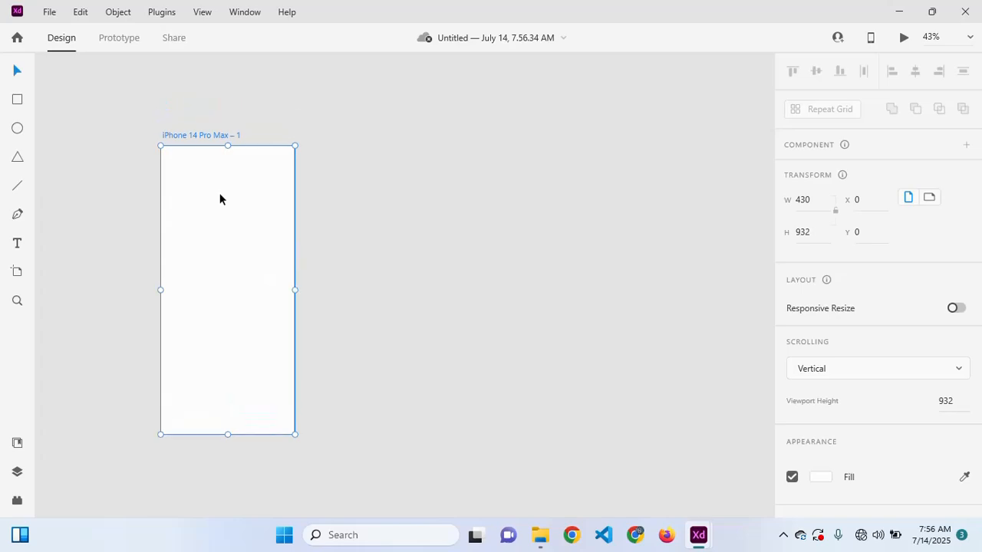
scroll(220, 198, left, 2)
scroll(219, 198, left, 2)
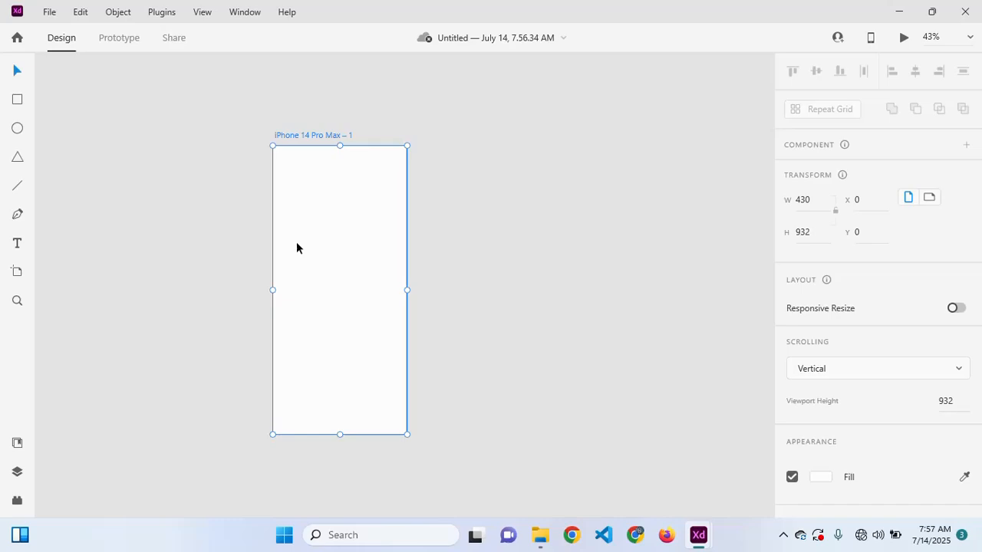
- Move the iPhone artboard up and left to X -68, Y 58
scroll(297, 244, left, 1)
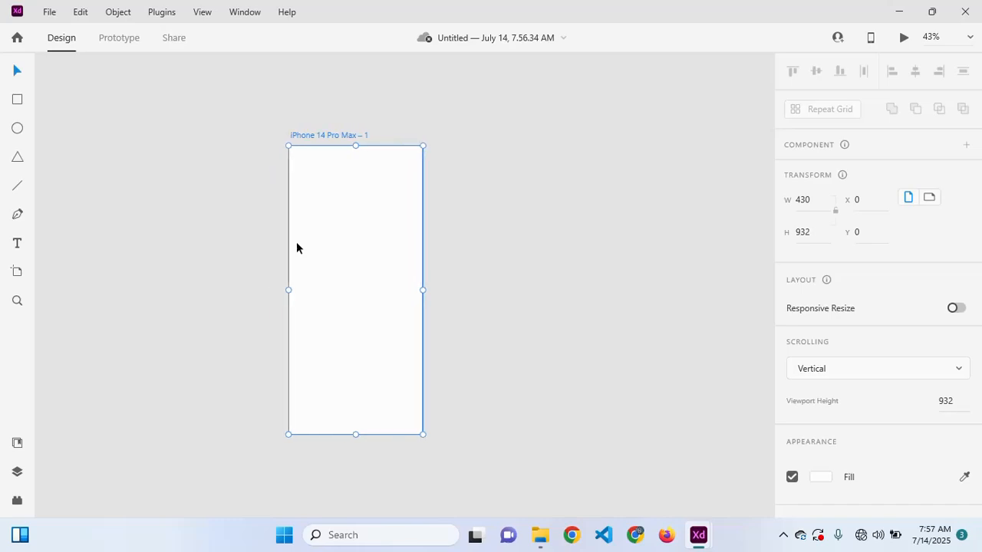
scroll(297, 243, left, 4)
scroll(297, 243, right, 5)
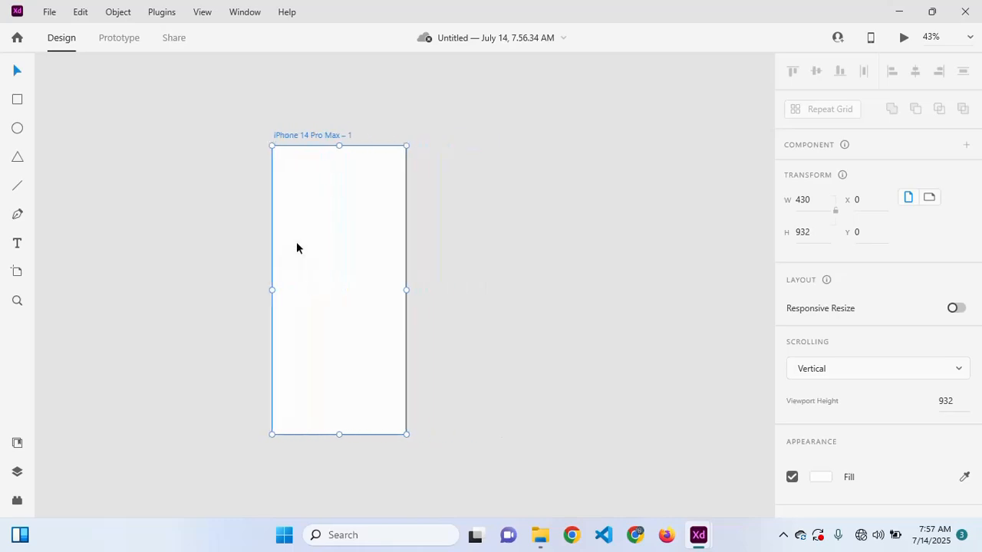
scroll(297, 244, left, 2)
scroll(297, 243, left, 1)
scroll(297, 243, up, 8)
scroll(296, 243, down, 11)
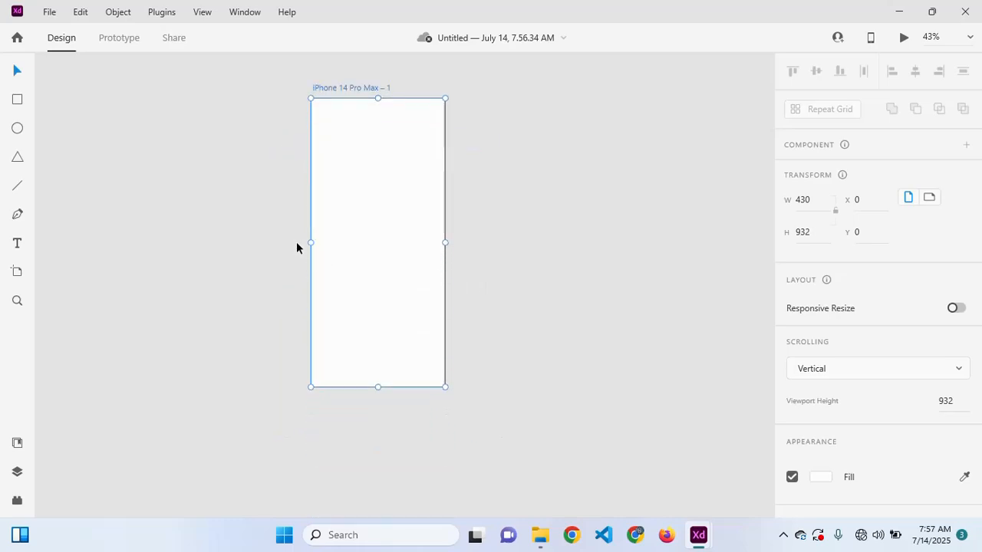
scroll(297, 243, up, 1)
scroll(297, 244, up, 1)
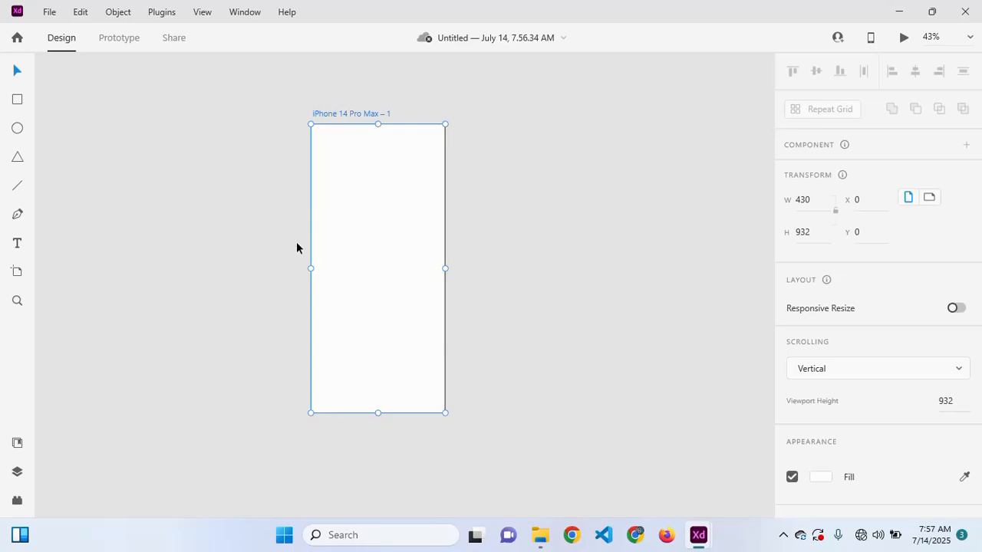
scroll(297, 243, up, 3)
scroll(297, 247, up, 3)
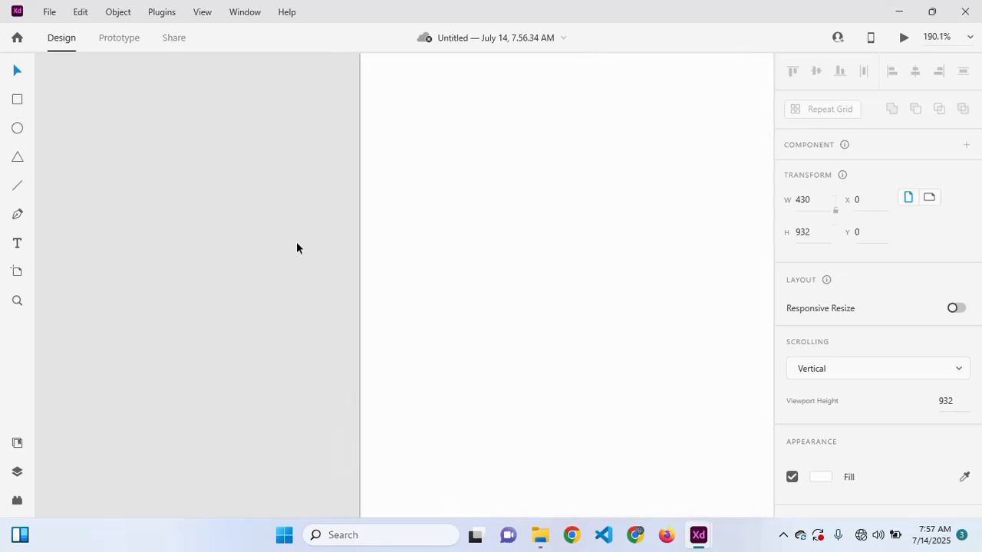
scroll(297, 248, down, 4)
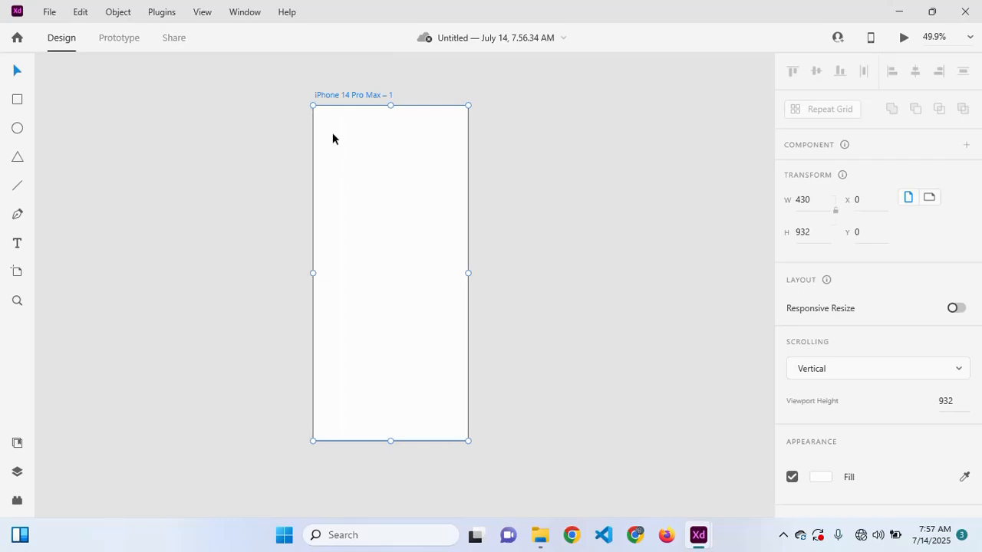
drag(339, 94, 315, 114)
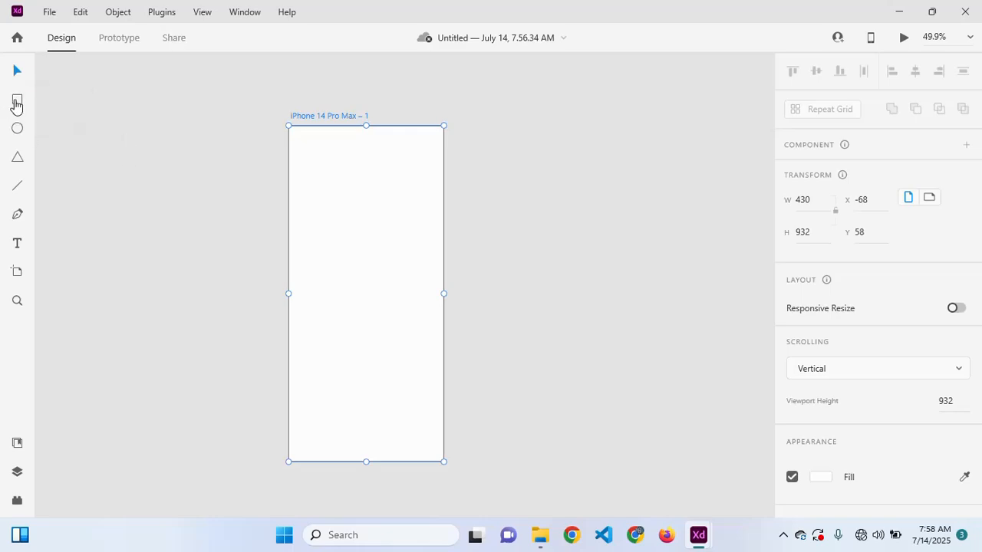
- Draw a small square, a circle and a polygon stacked left of the artboard
click(18, 101)
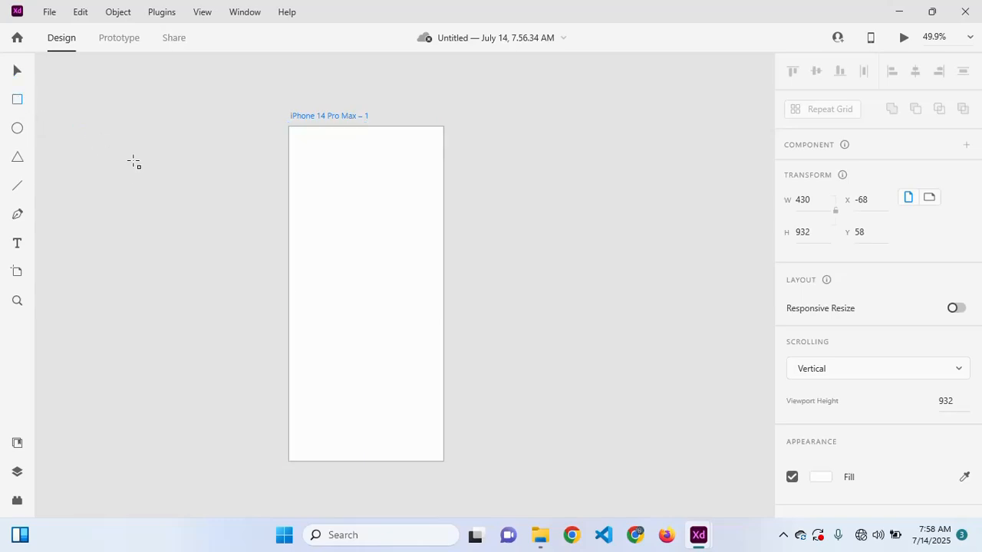
mouse_move(133, 160)
mouse_down()
mouse_move(149, 197)
mouse_move(172, 195)
mouse_up()
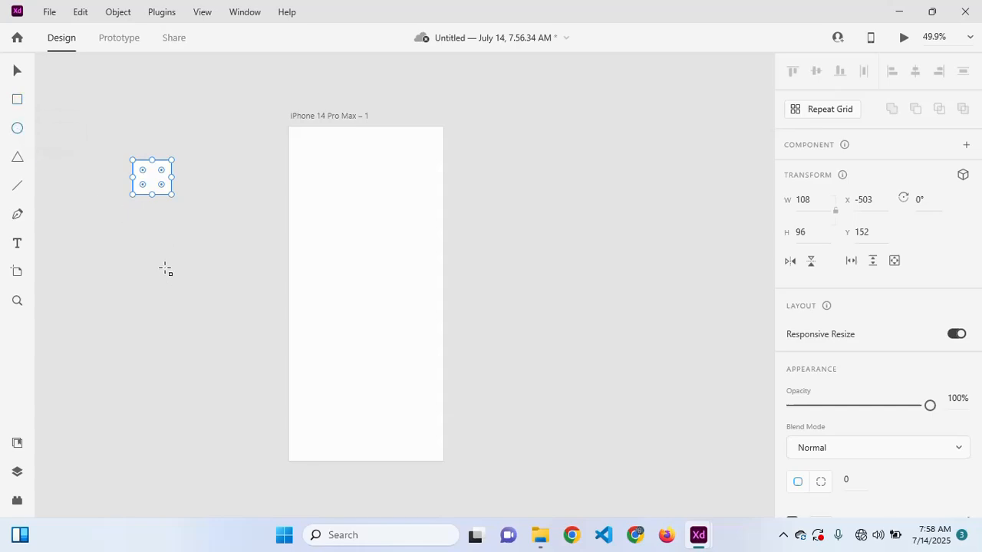
drag(138, 228, 167, 254)
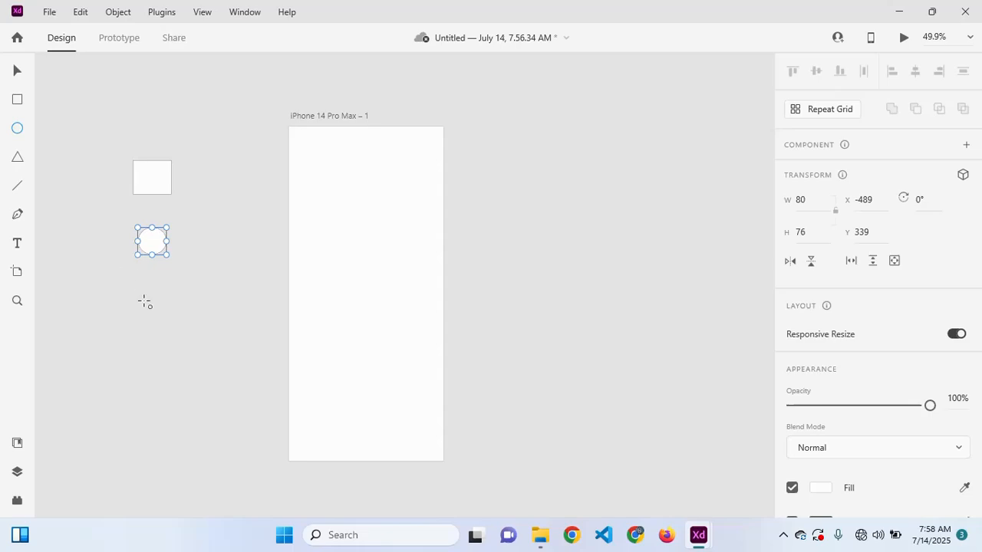
drag(143, 280, 187, 321)
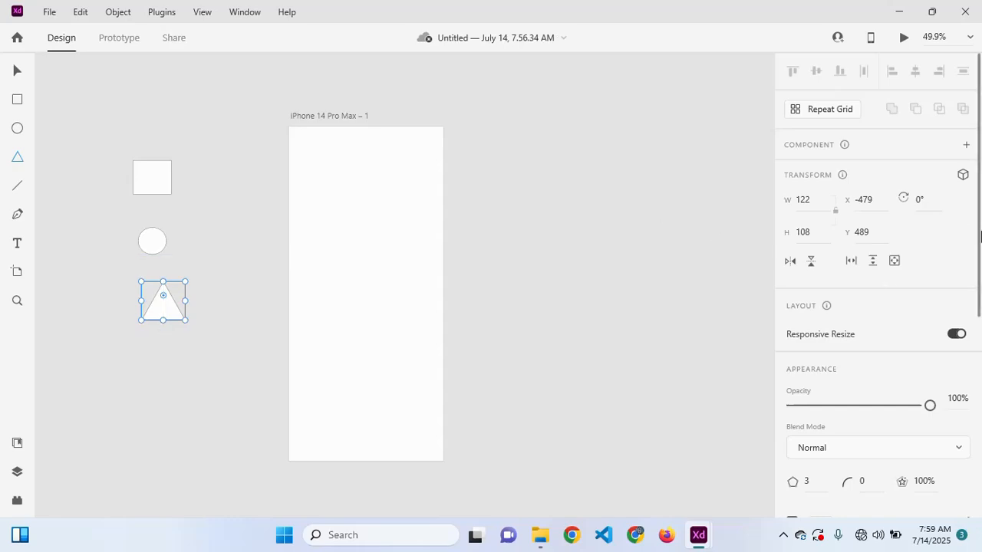
- Set the polygon's Corner Count to 5 and draw a horizontal line beneath it
drag(978, 219, 979, 366)
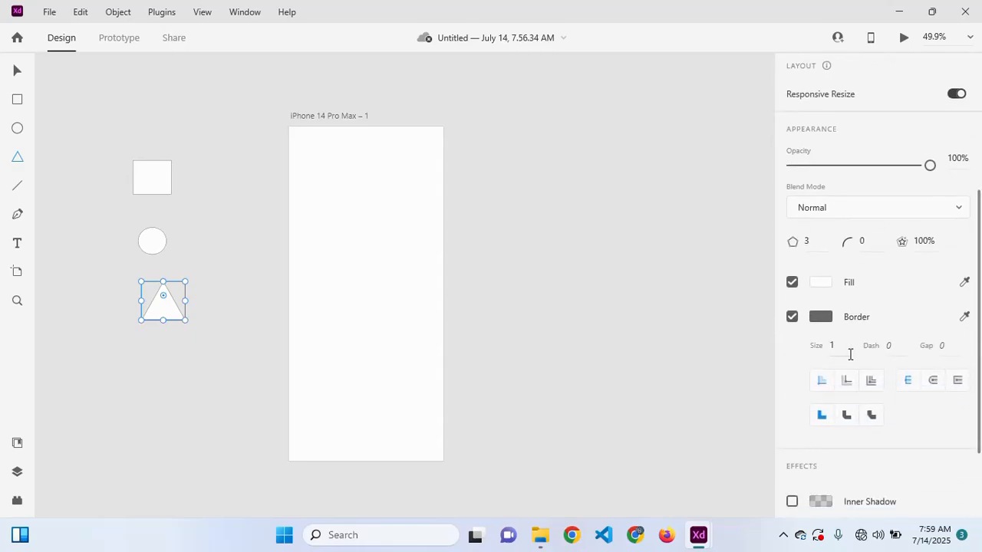
click(815, 243)
key(Up)
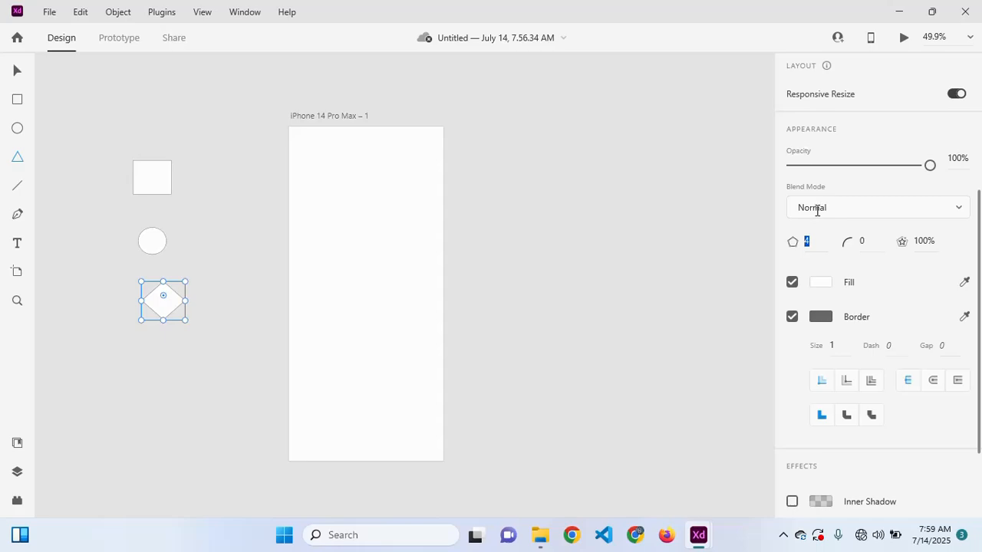
key(Up)
key(Up)
key(Up)
key(Up)
key(Down)
key(Down)
key(Down)
click(794, 188)
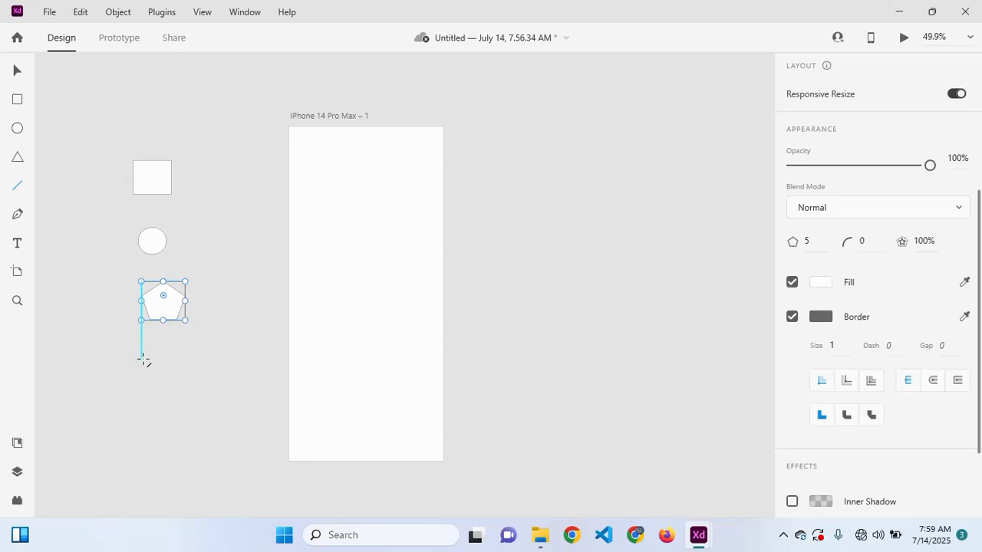
key(l)
drag(177, 360, 198, 359)
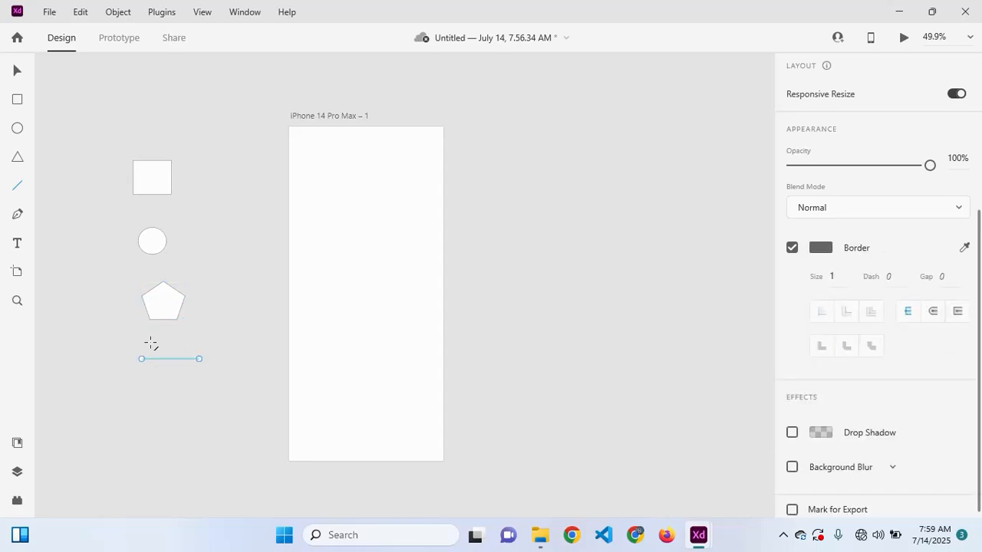
- Give the line below the pentagon a border size of 9
scroll(120, 334, down, 4)
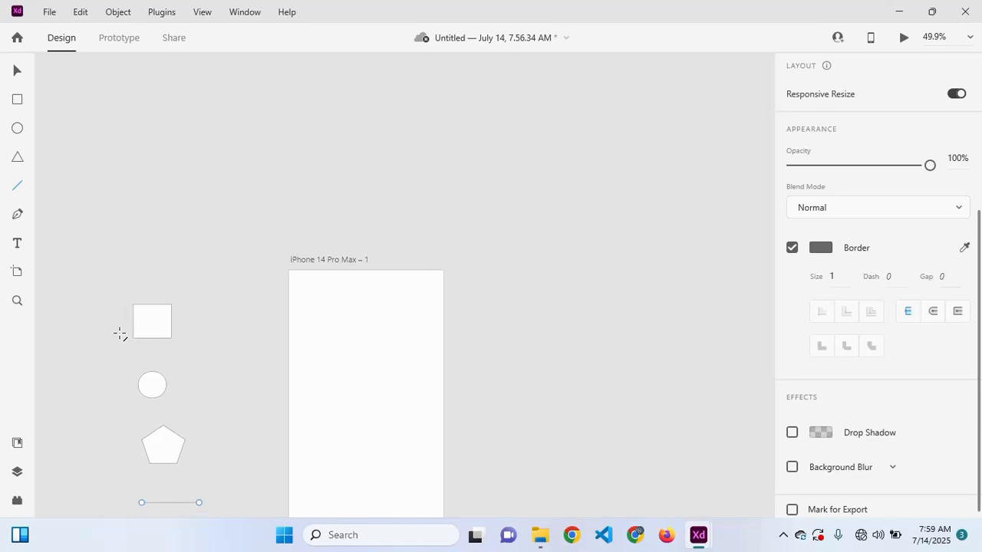
scroll(120, 335, up, 4)
scroll(120, 335, down, 1)
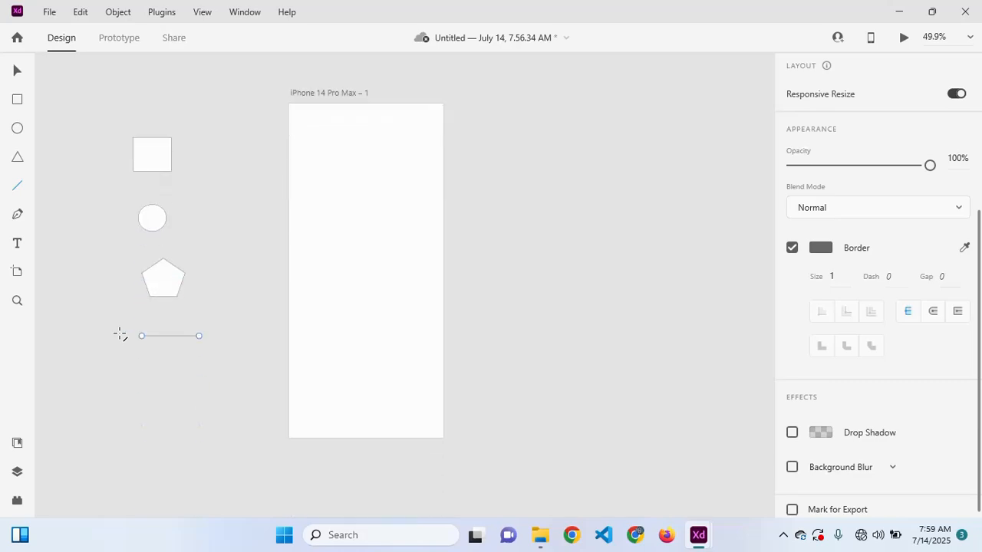
scroll(120, 335, up, 3)
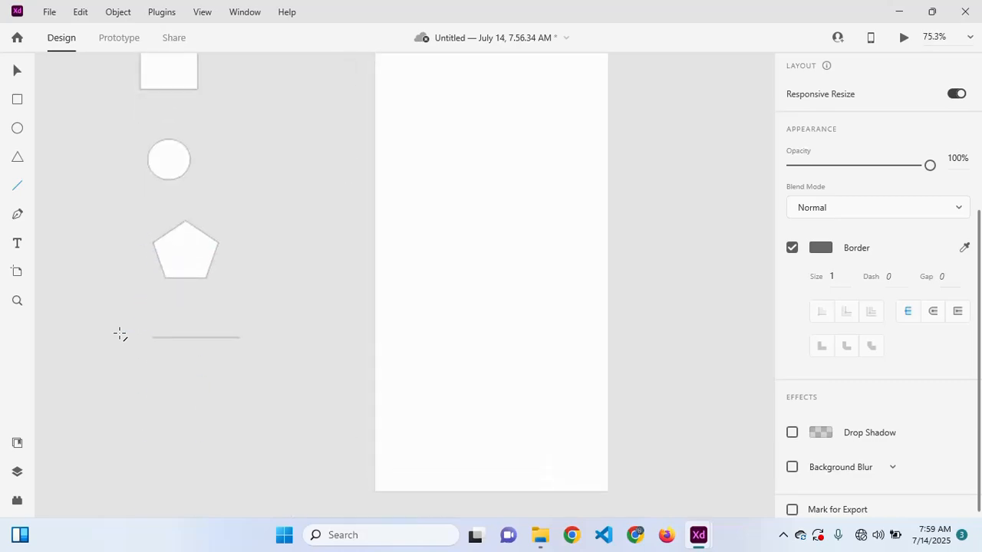
click(831, 286)
text(6)
key(Return)
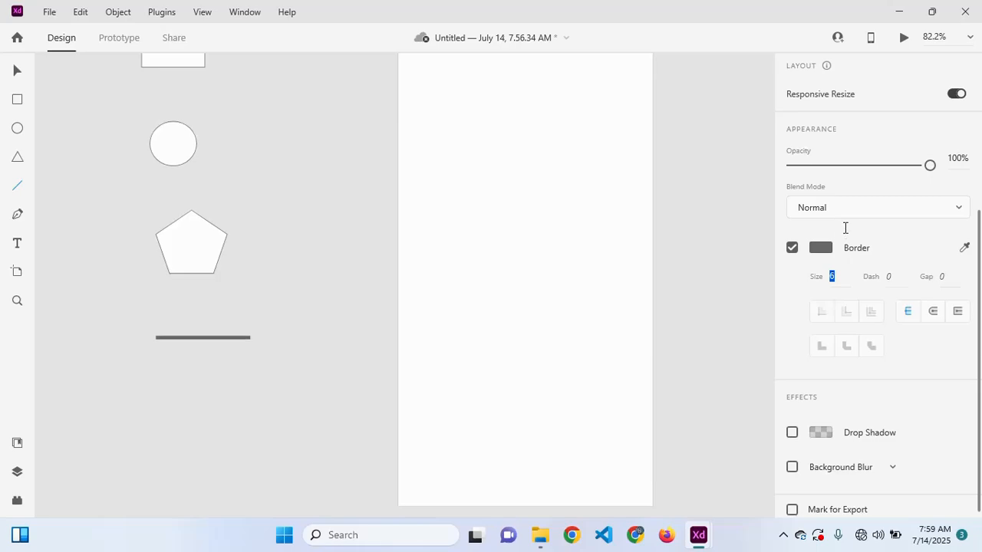
text(9)
key(Return)
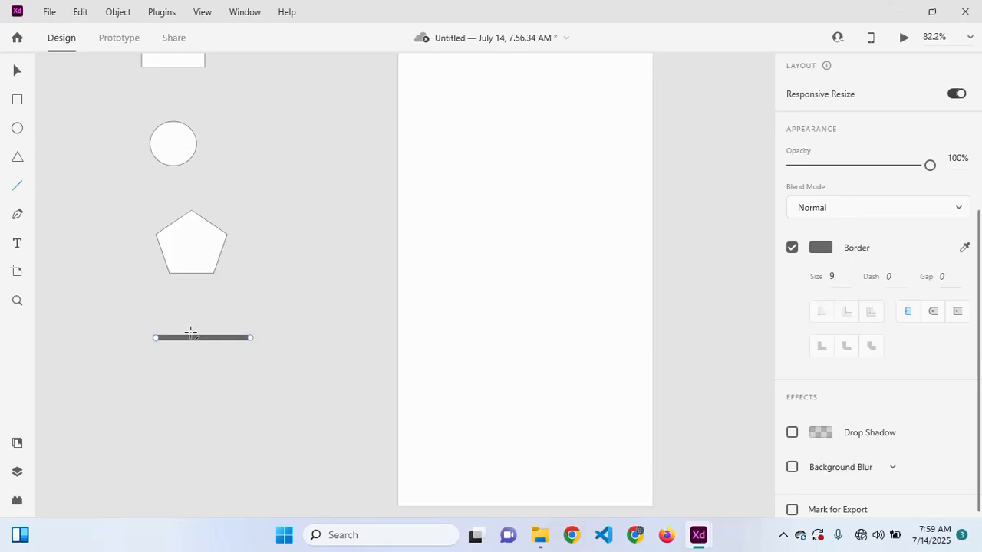
- Draw a six-point open Pen path below the line, then return to Select
click(17, 217)
key(Escape)
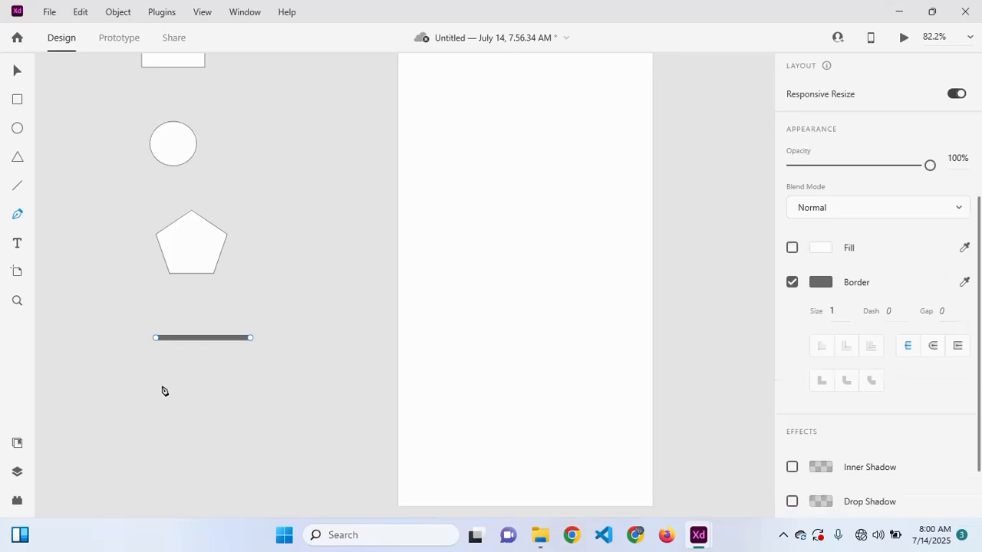
click(161, 386)
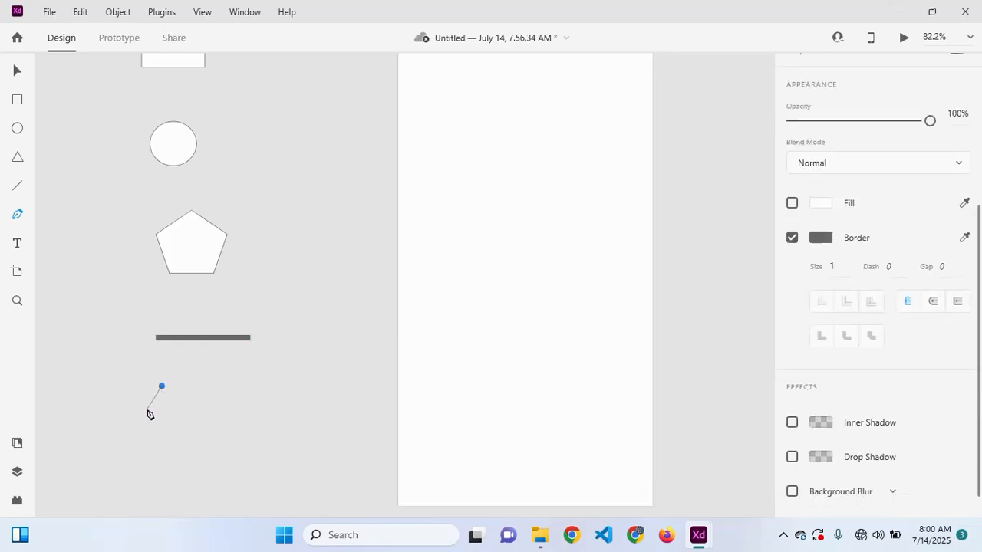
click(169, 446)
click(197, 428)
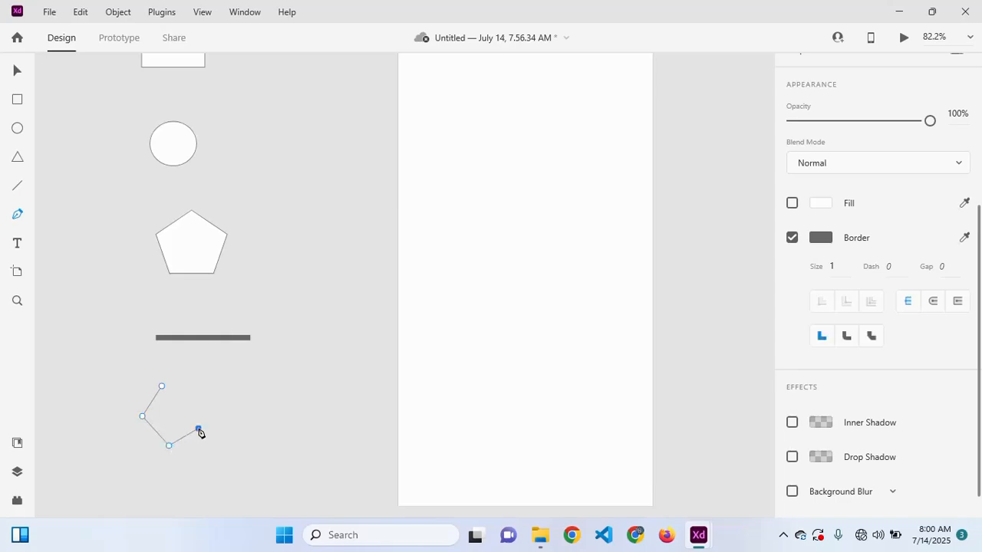
click(202, 386)
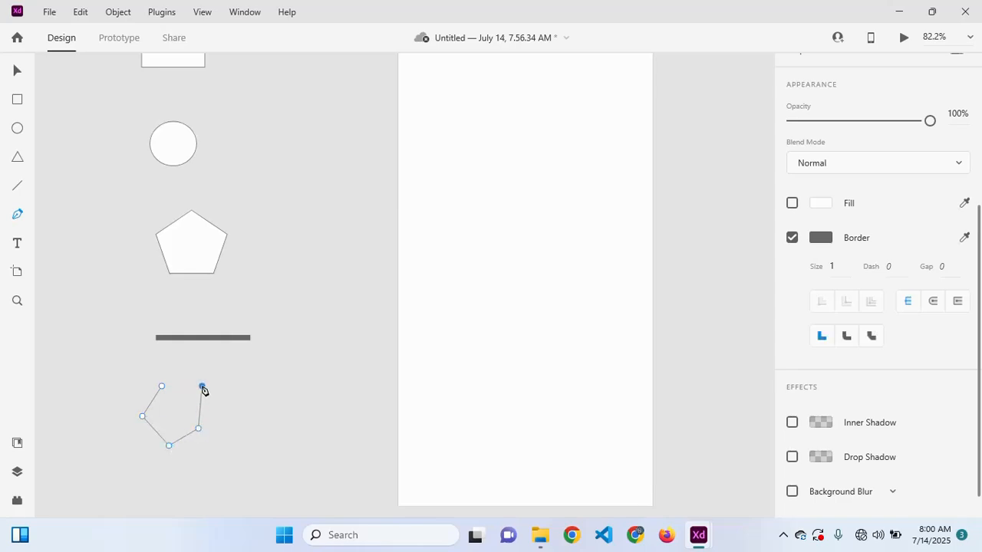
click(178, 356)
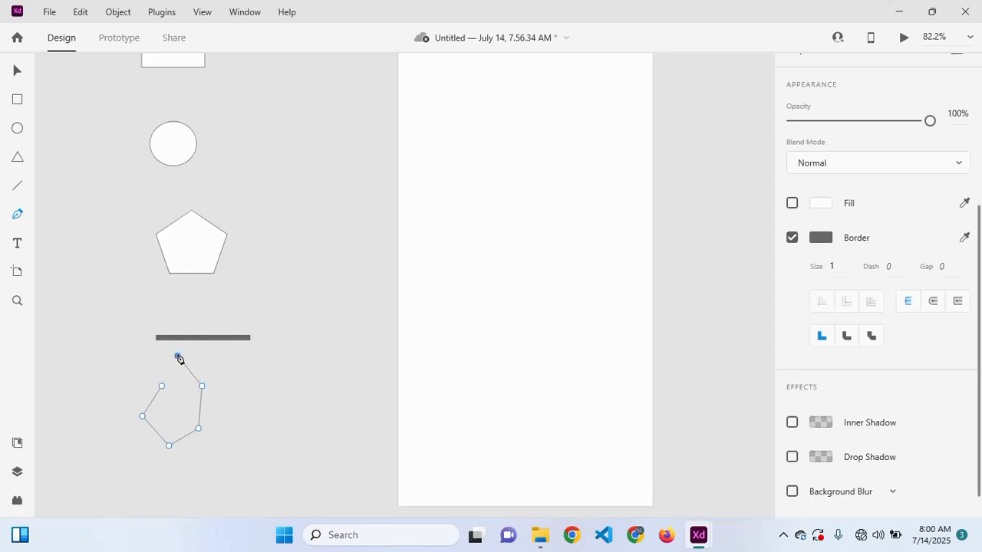
click(139, 370)
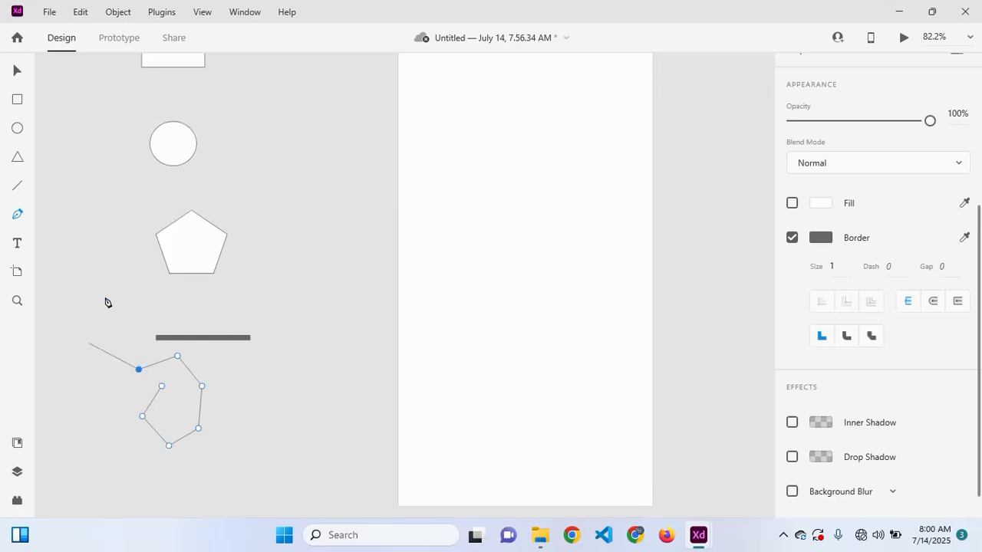
click(15, 70)
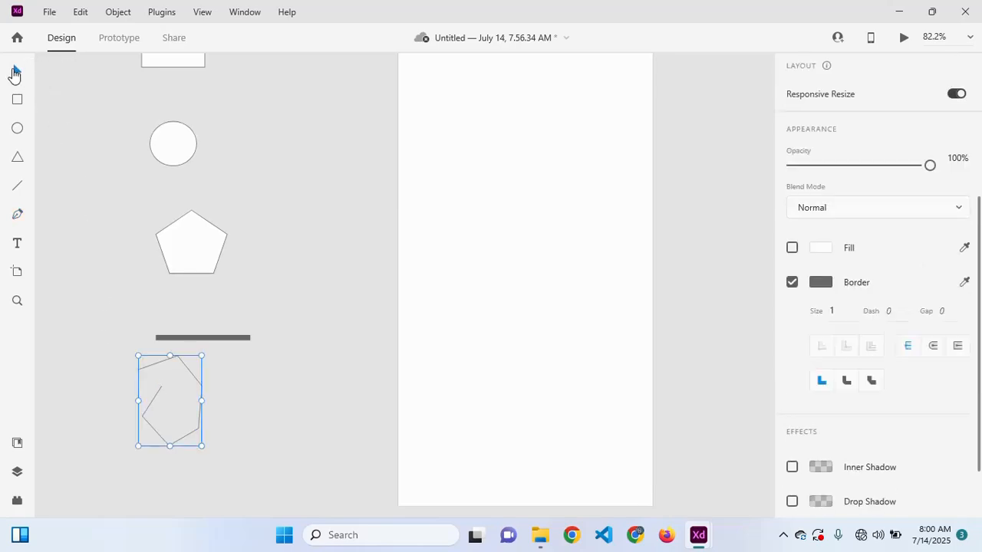
- Edit the path's points, converting the lower-left, bottom and lower-right anchors to curves
click(162, 403)
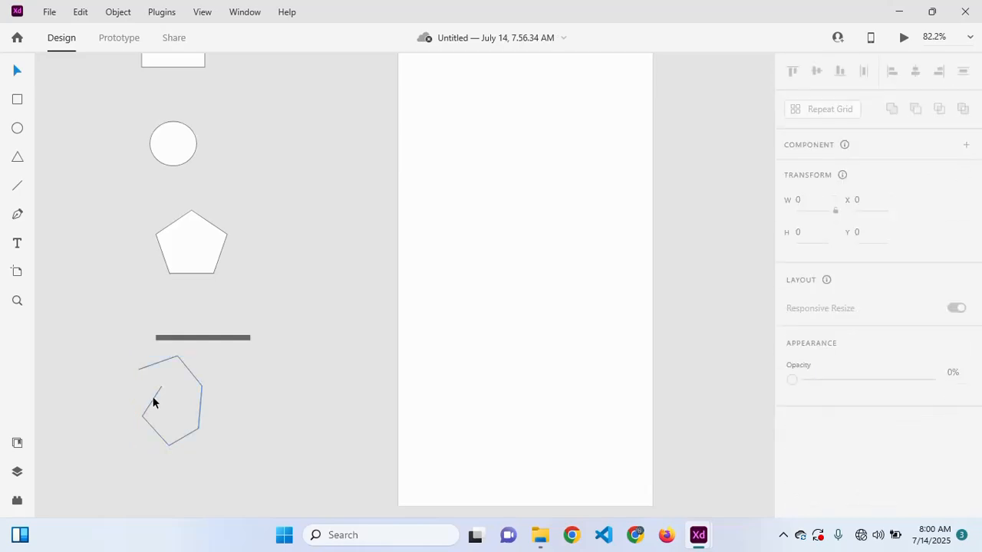
click(153, 402)
double_click(154, 401)
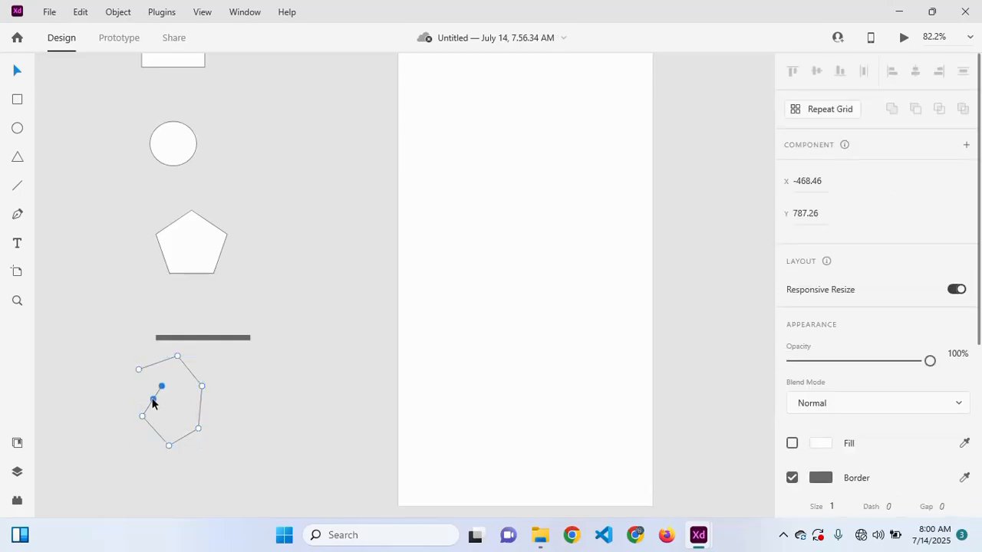
double_click(142, 417)
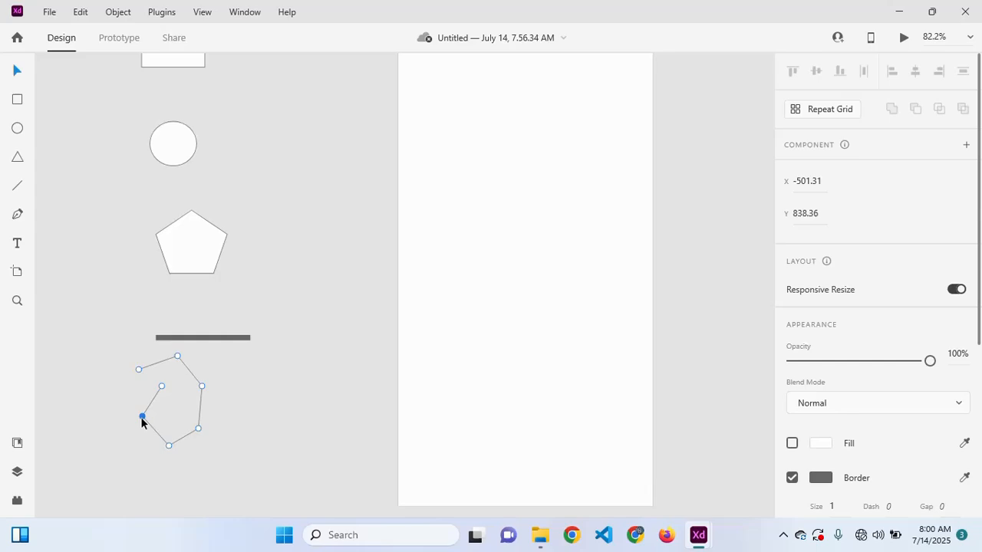
double_click(169, 446)
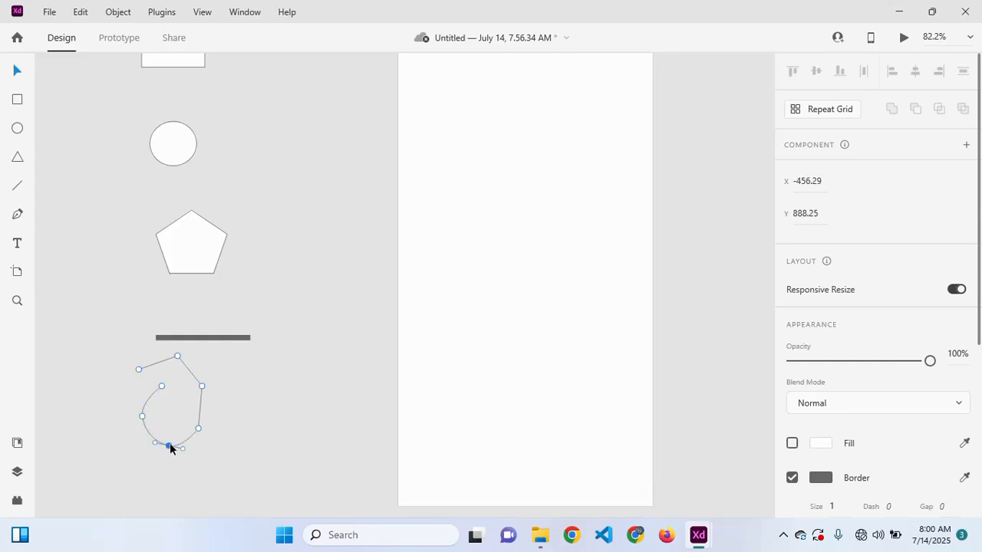
click(198, 429)
double_click(198, 429)
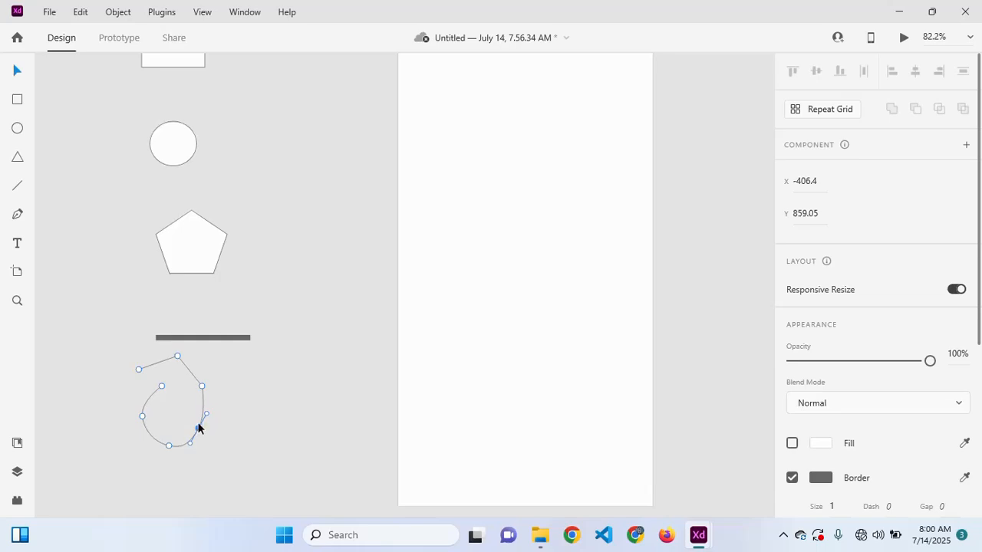
- Curve the top anchor, nudge the right-side anchors outward, and finish editing points
drag(198, 428, 199, 423)
click(202, 387)
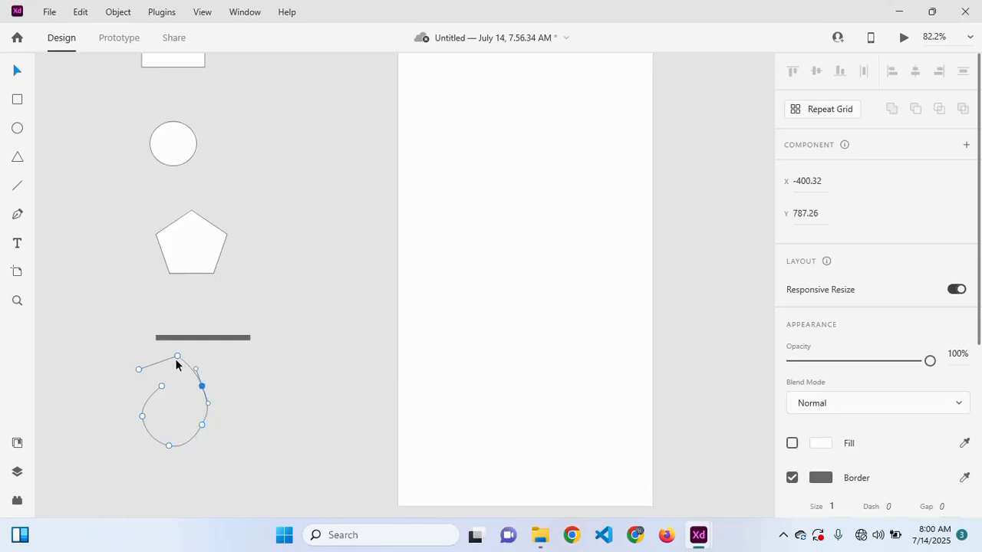
double_click(177, 357)
click(162, 387)
drag(202, 387, 208, 386)
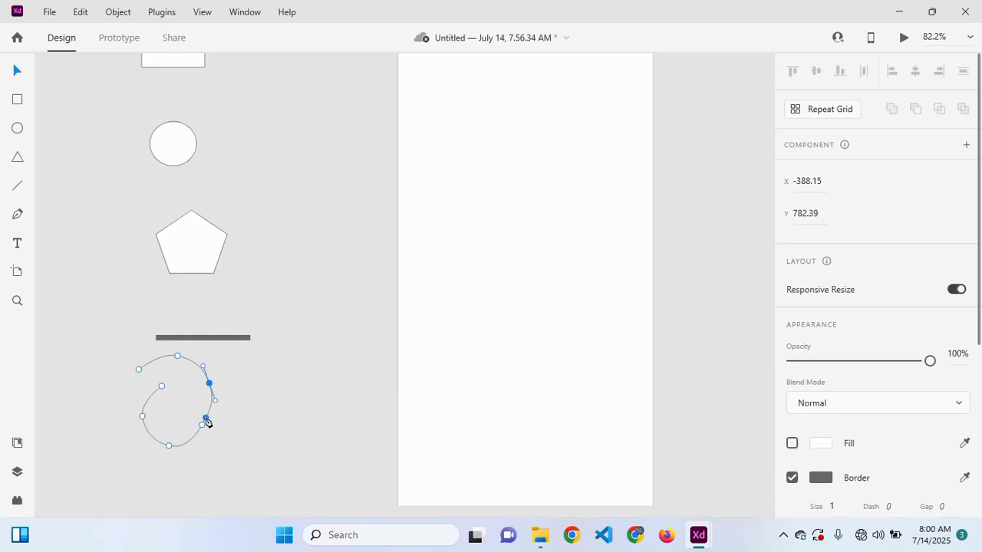
drag(203, 424, 208, 431)
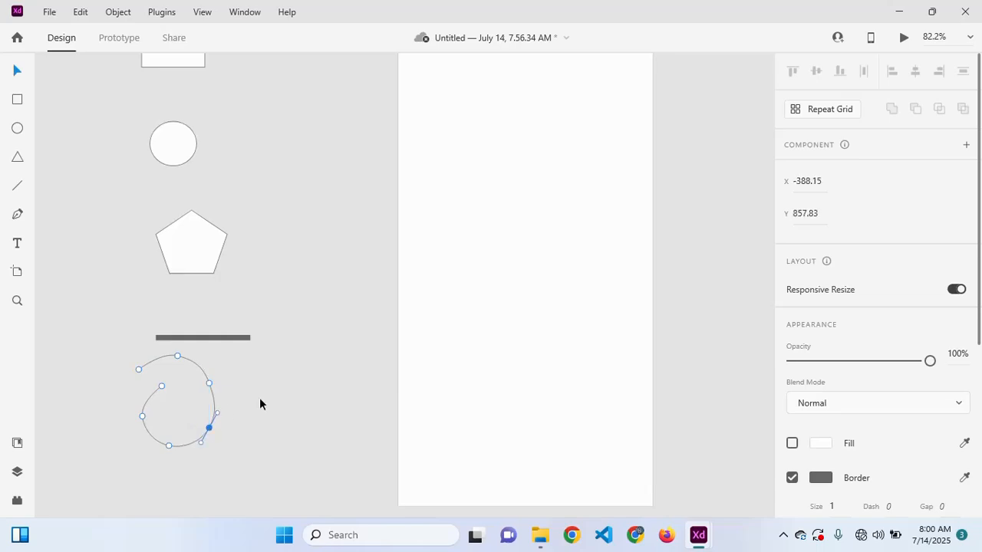
click(259, 404)
click(214, 402)
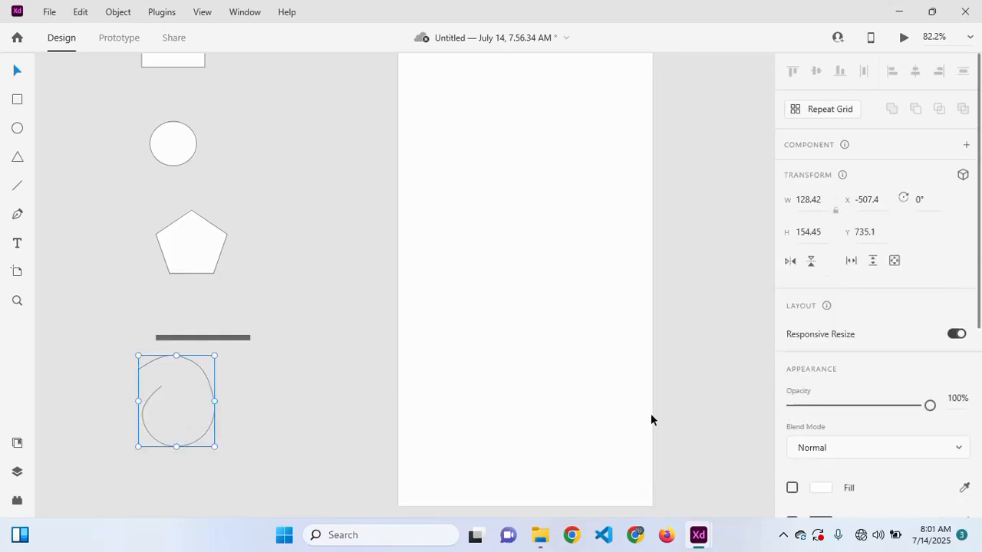
- Raise the spiral path's border size from 1 to 10
scroll(892, 394, down, 5)
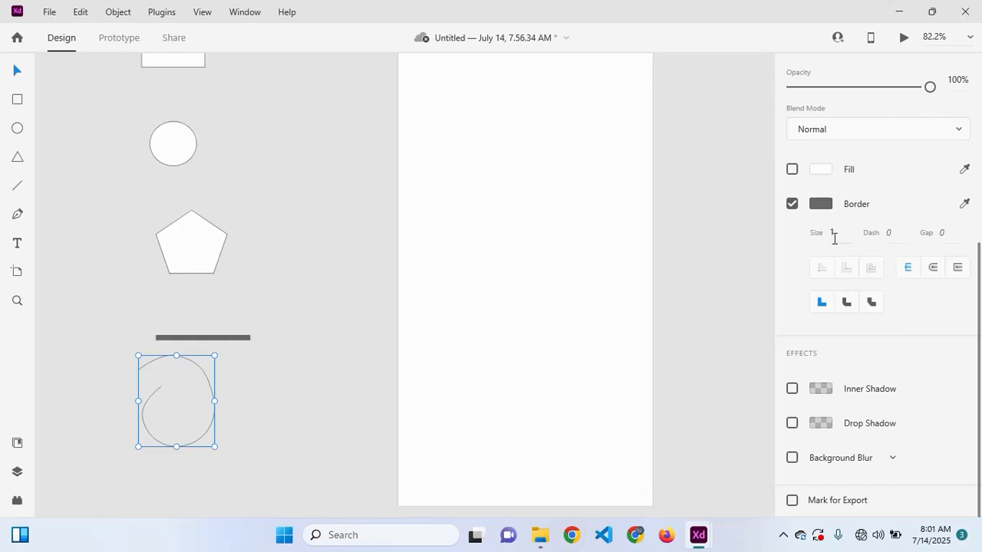
drag(840, 234, 831, 159)
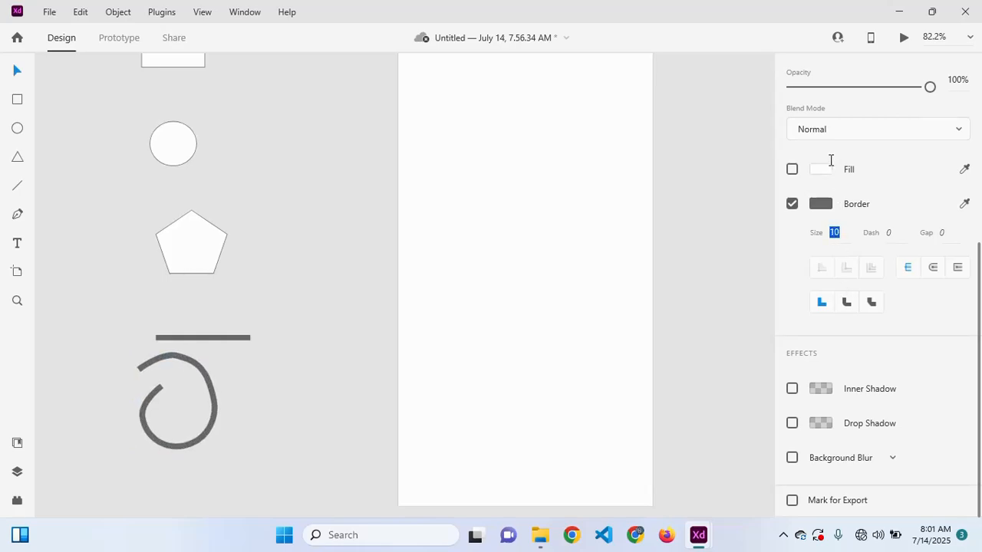
click(207, 389)
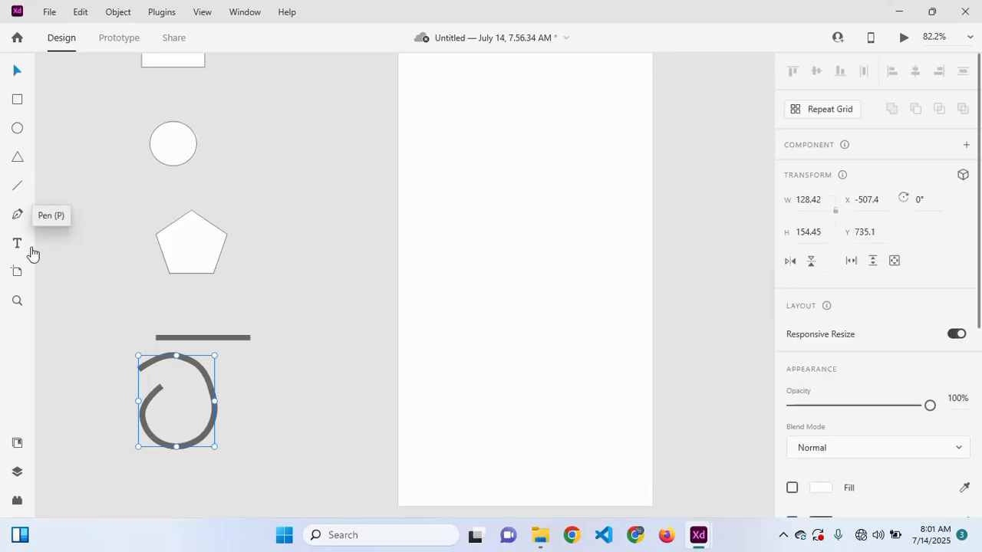
- Place a 'Hello World' text object in Segoe UI 20 Regular next to the spiral path
click(16, 244)
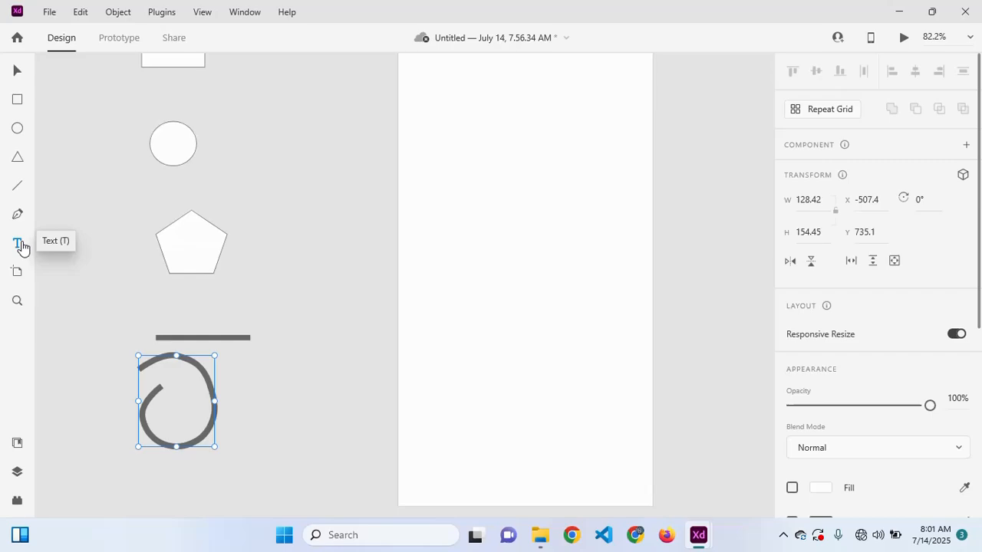
click(268, 429)
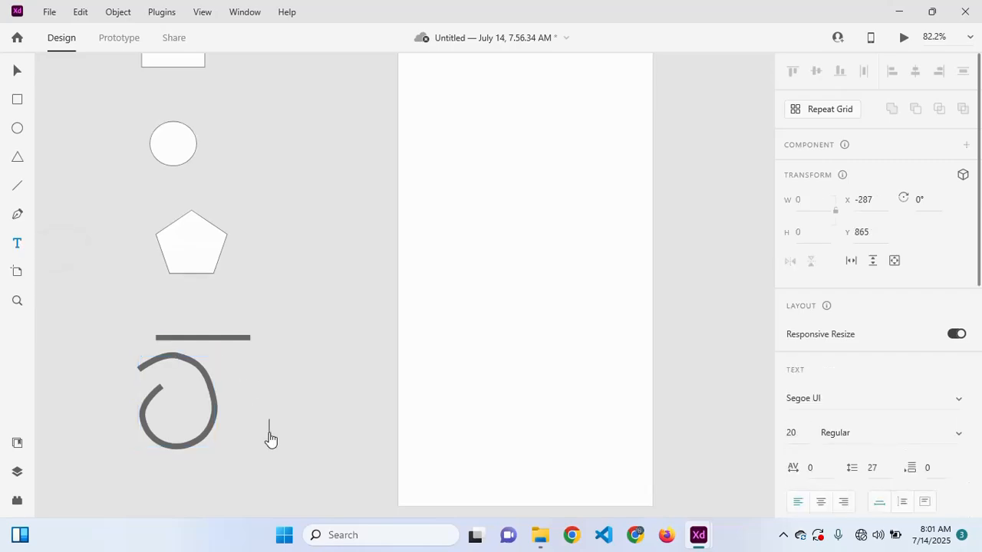
text(Hello World)
key(Escape)
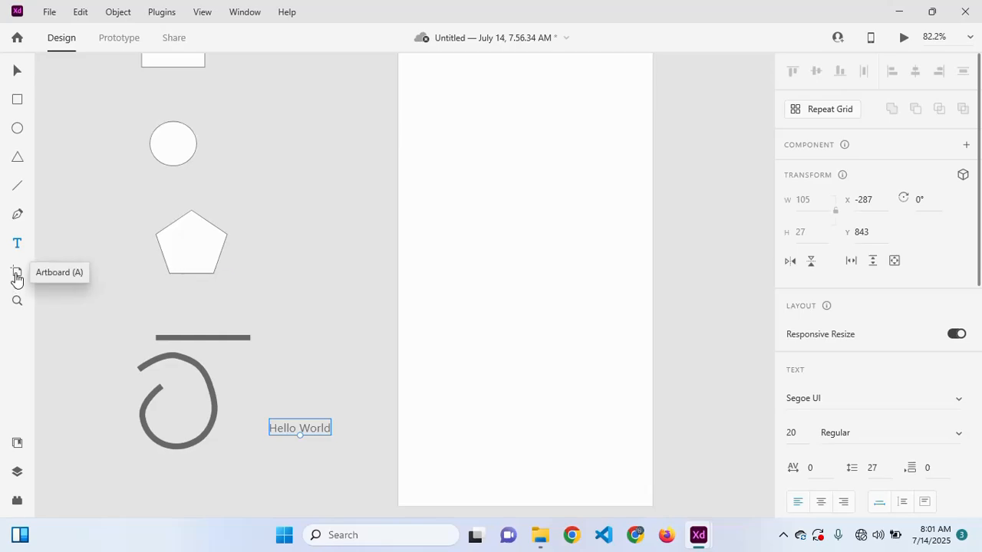
ctrl+scroll(174, 321, down, 5)
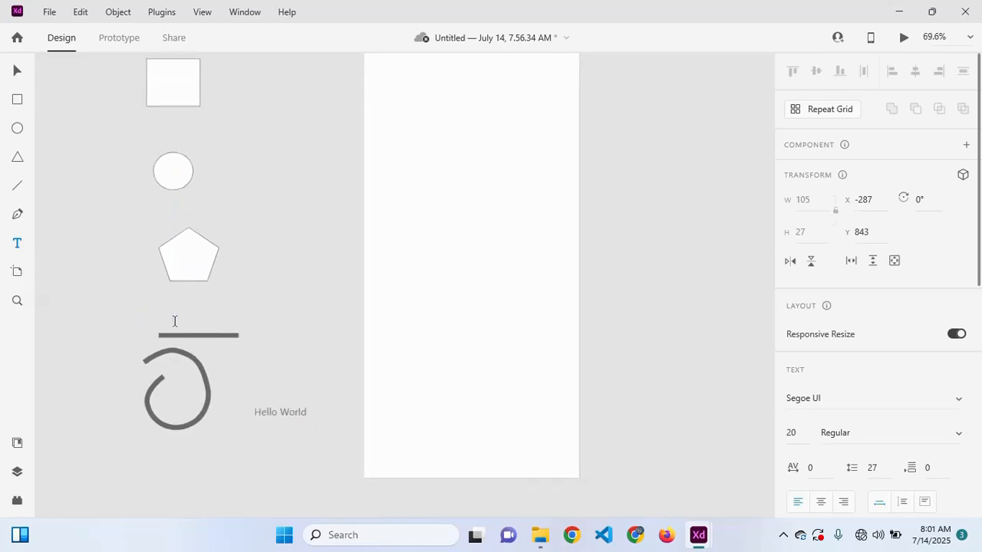
scroll(174, 320, right, 2)
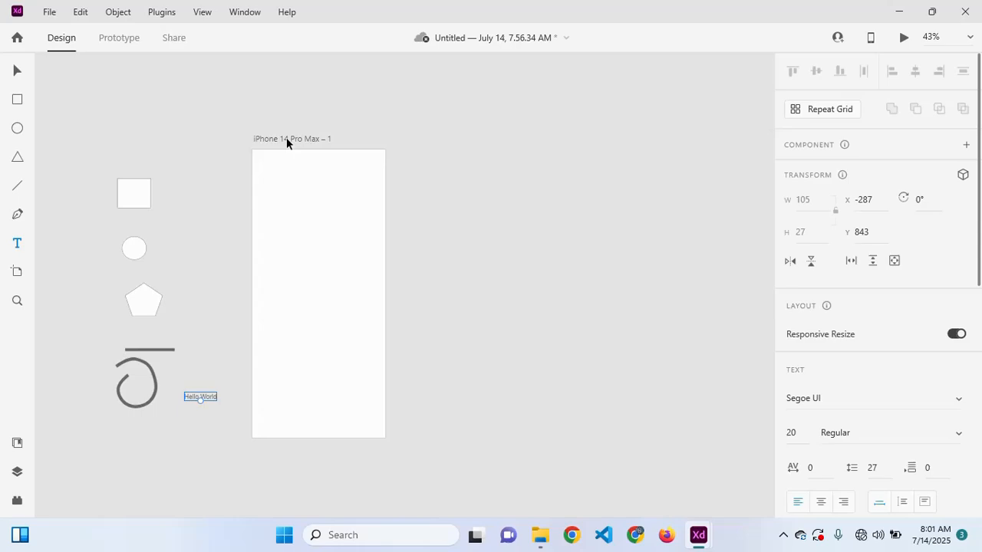
scroll(285, 137, right, 2)
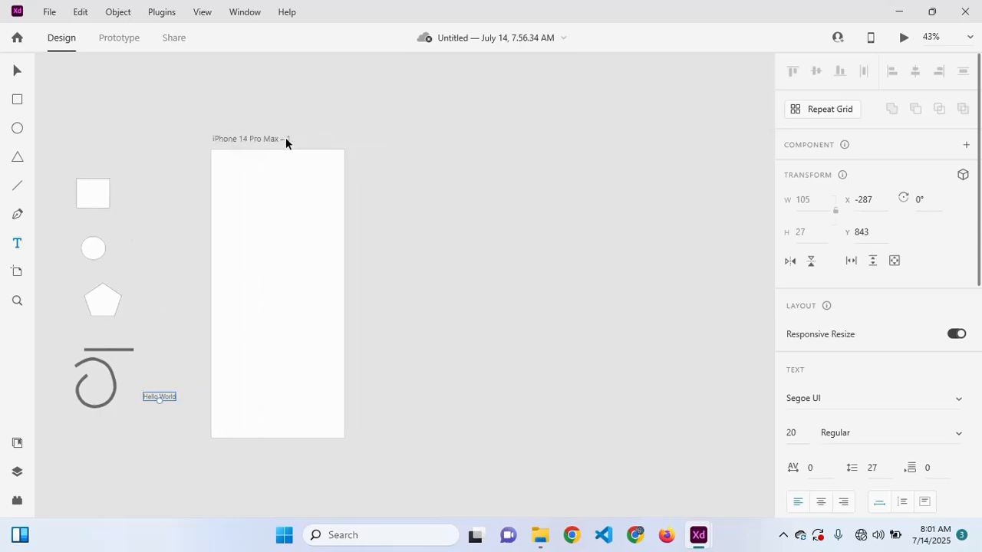
- Add a Web 1920 artboard from the artboard size presets
click(17, 275)
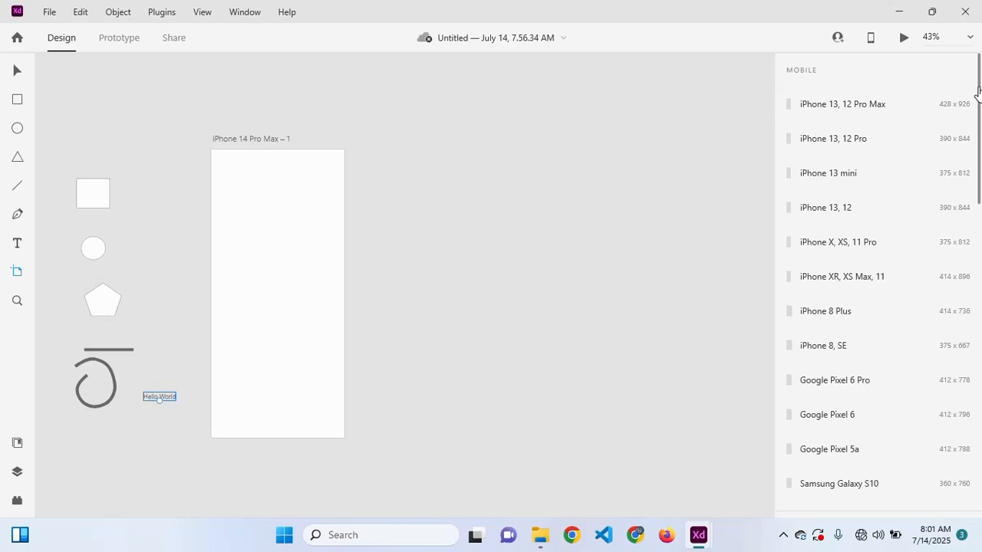
drag(978, 92, 979, 272)
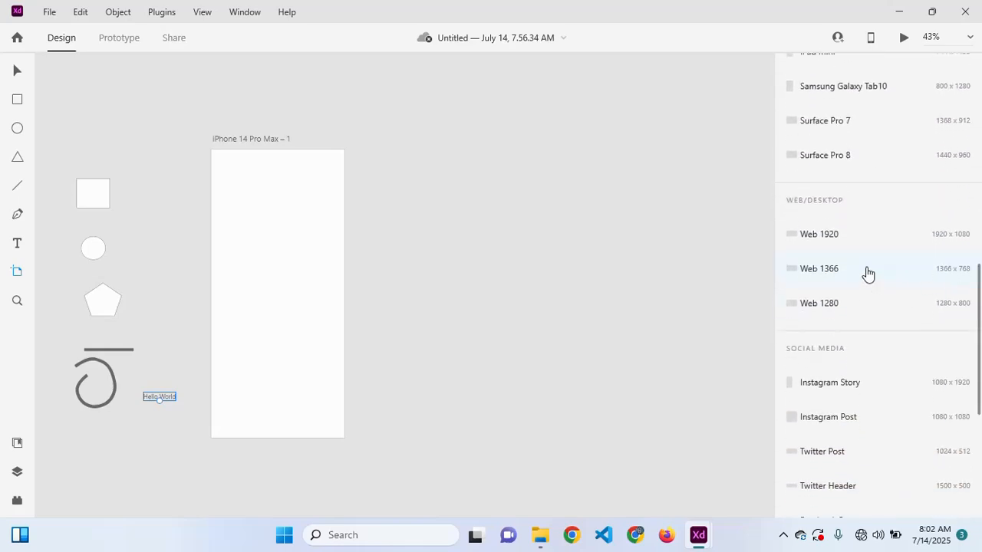
click(838, 239)
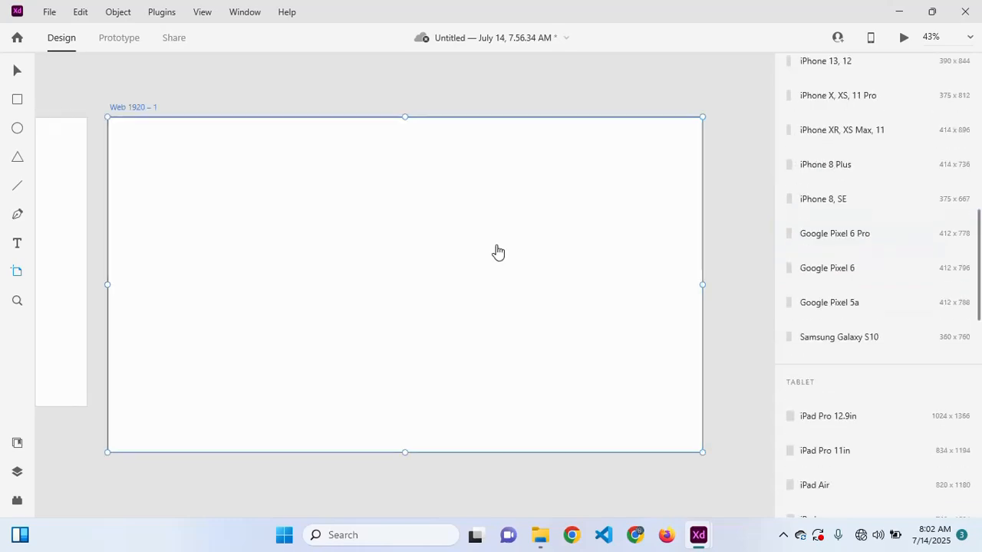
scroll(498, 245, down, 2)
scroll(497, 245, left, 1)
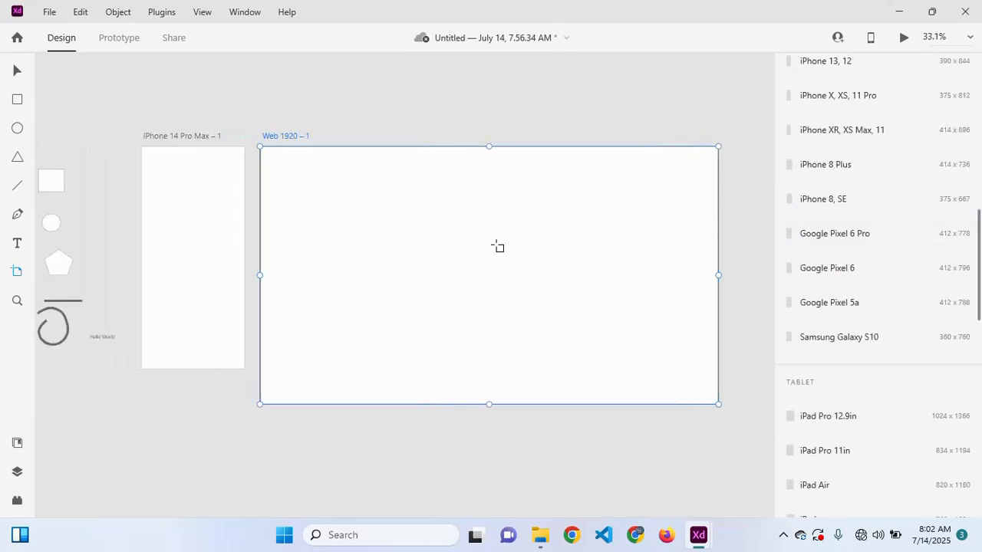
scroll(497, 246, left, 1)
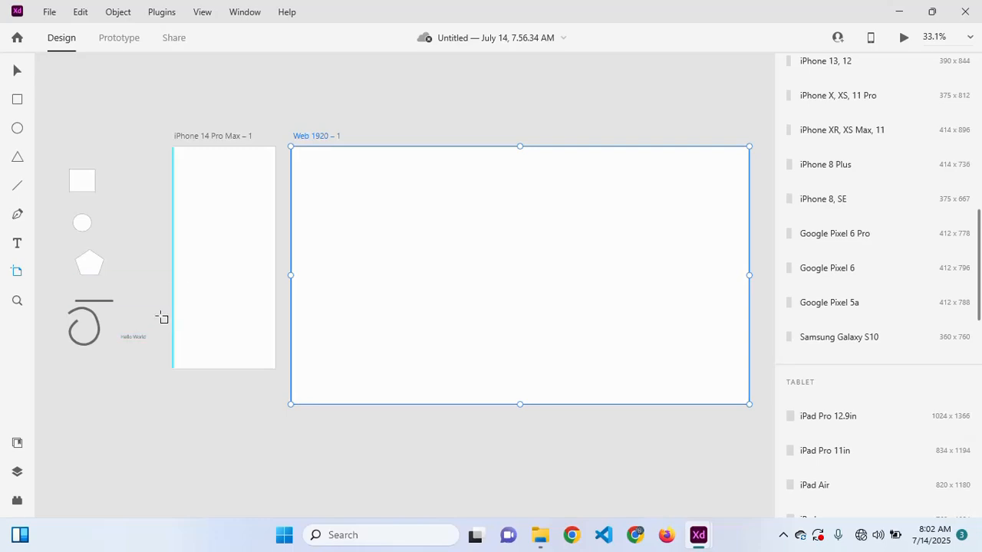
- Delete the new Web 1920 artboard, leaving only the iPhone 14 Pro Max artboard
key(Delete)
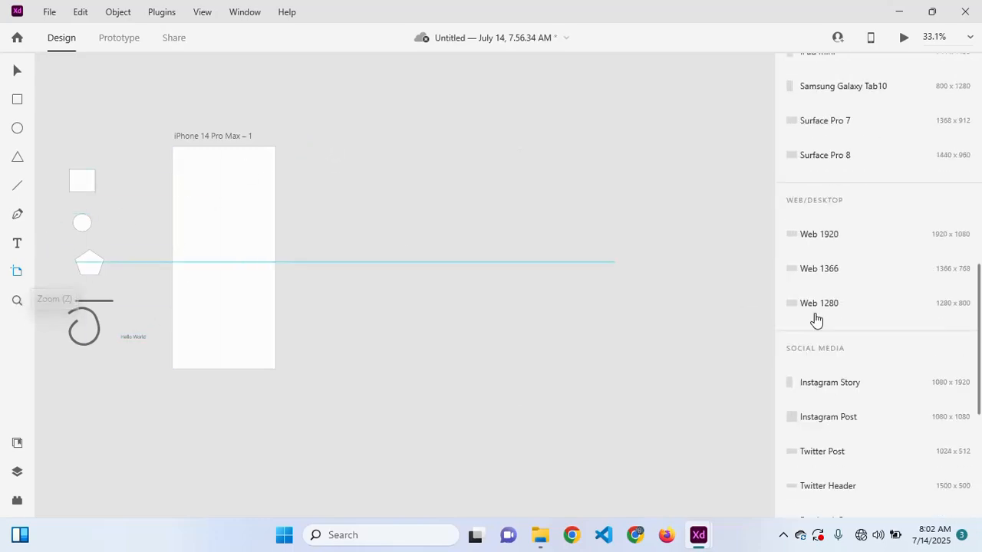
scroll(861, 330, down, 2)
scroll(862, 330, down, 2)
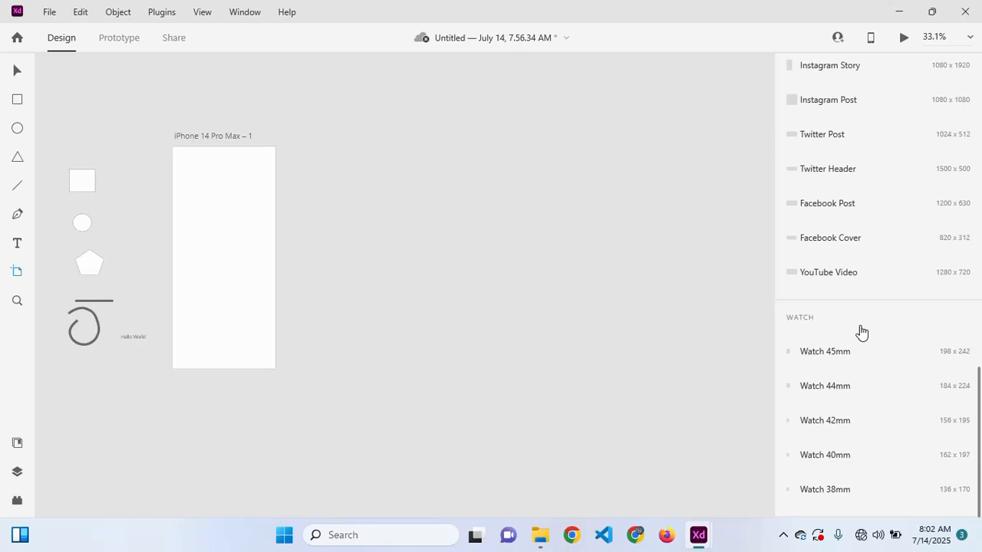
scroll(862, 330, up, 10)
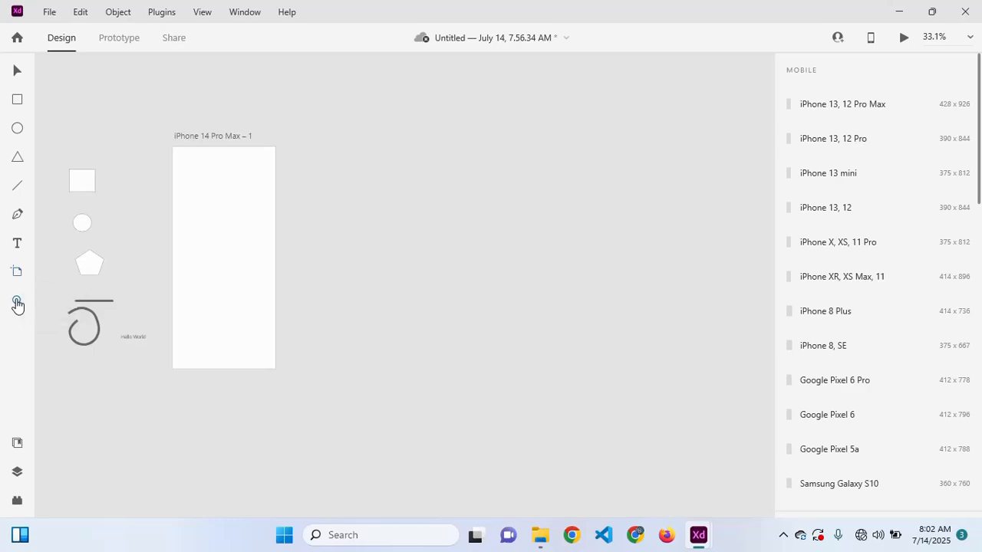
- Zoom in repeatedly on the Hello World text, then zoom back out to 57.3%
click(17, 302)
click(133, 336)
click(133, 336)
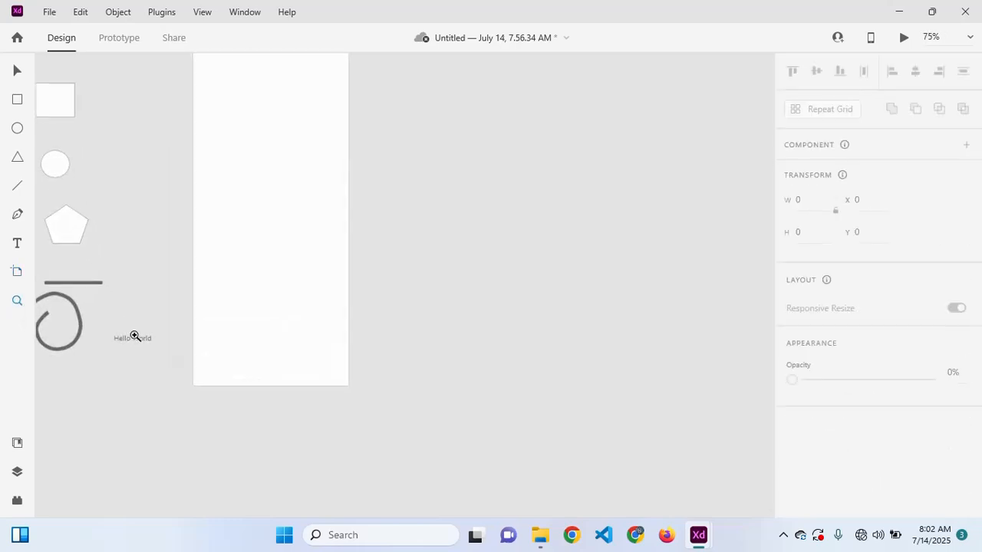
click(135, 336)
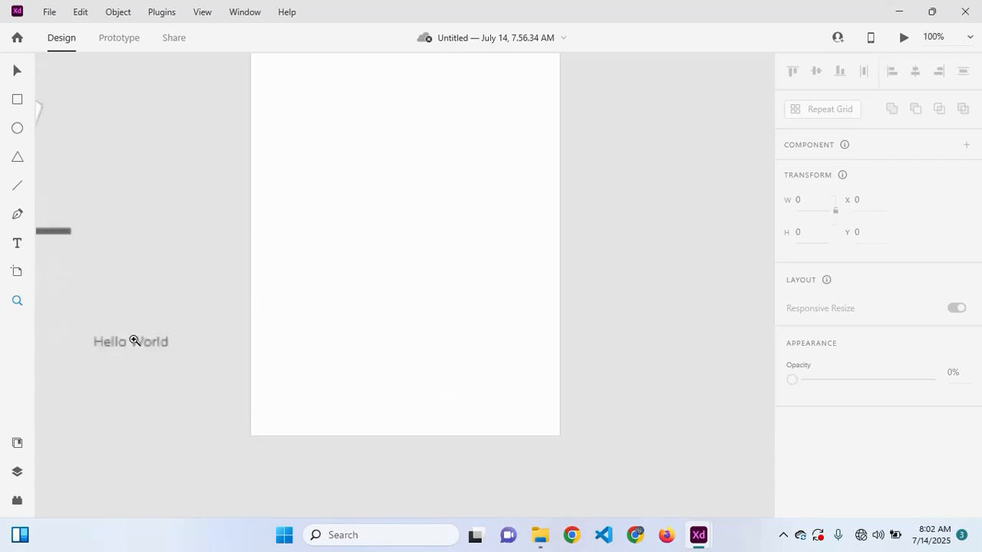
click(121, 344)
click(122, 344)
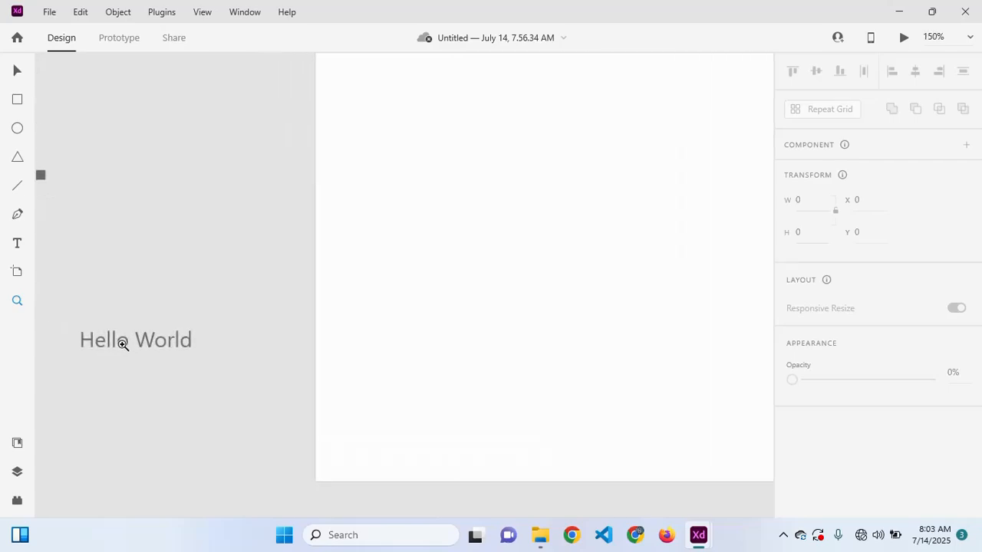
scroll(90, 345, left, 4)
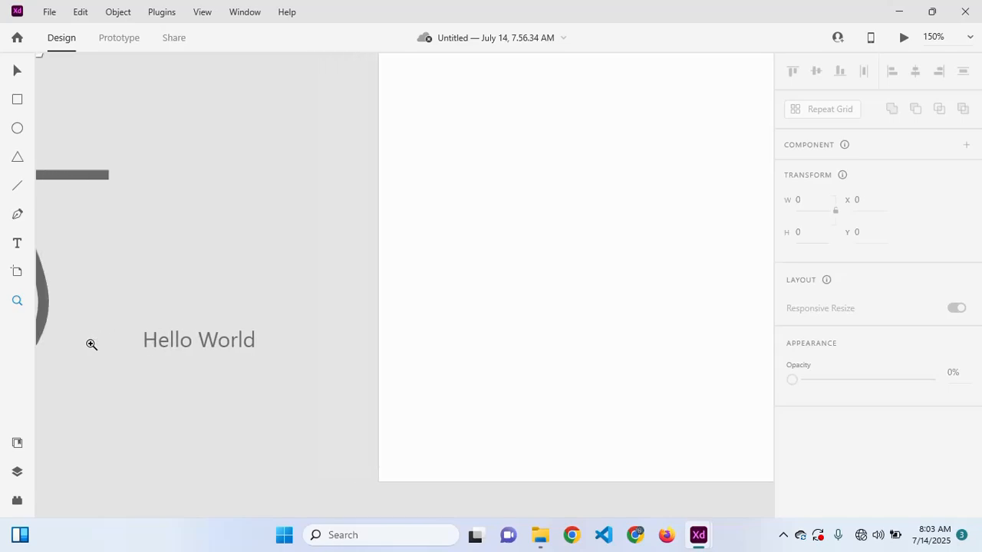
scroll(89, 344, left, 2)
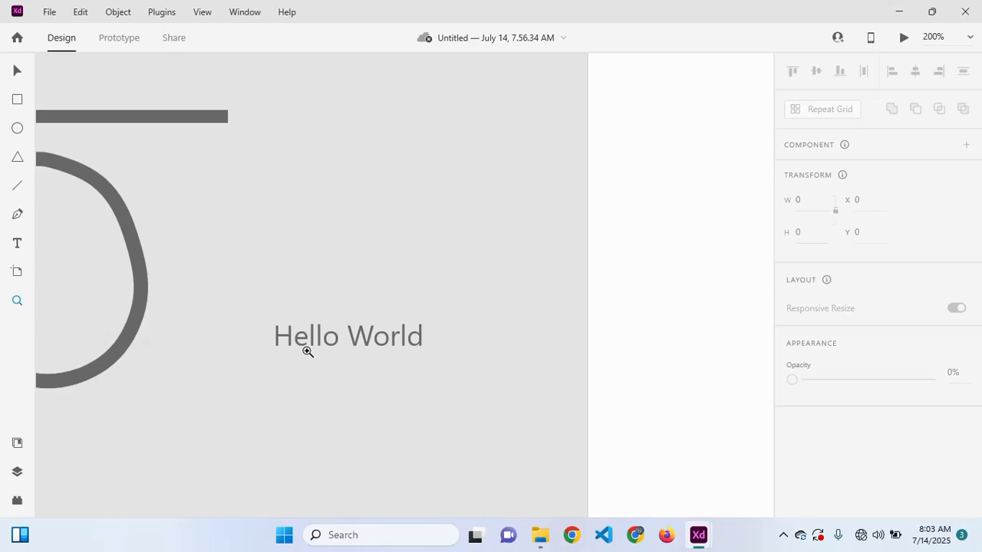
scroll(308, 352, down, 6)
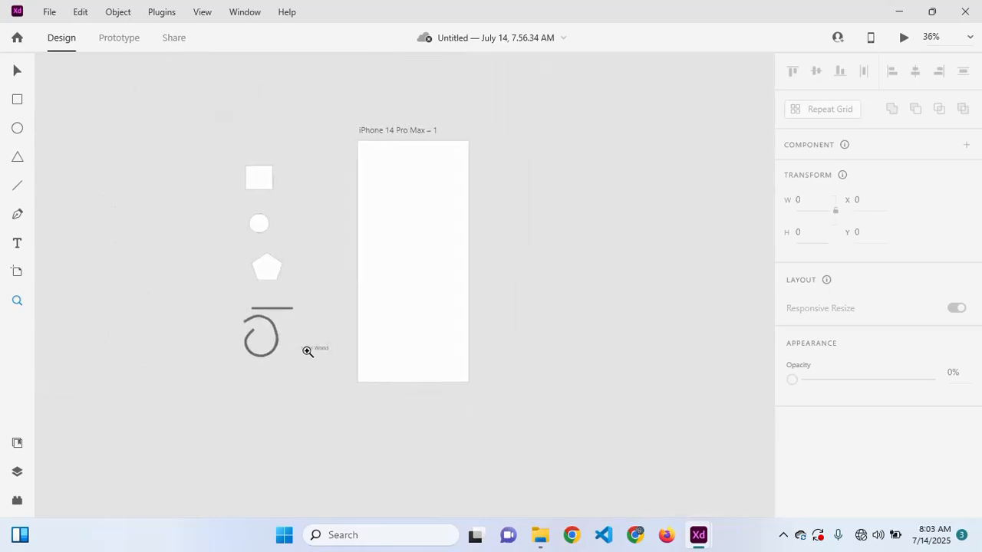
scroll(308, 351, up, 3)
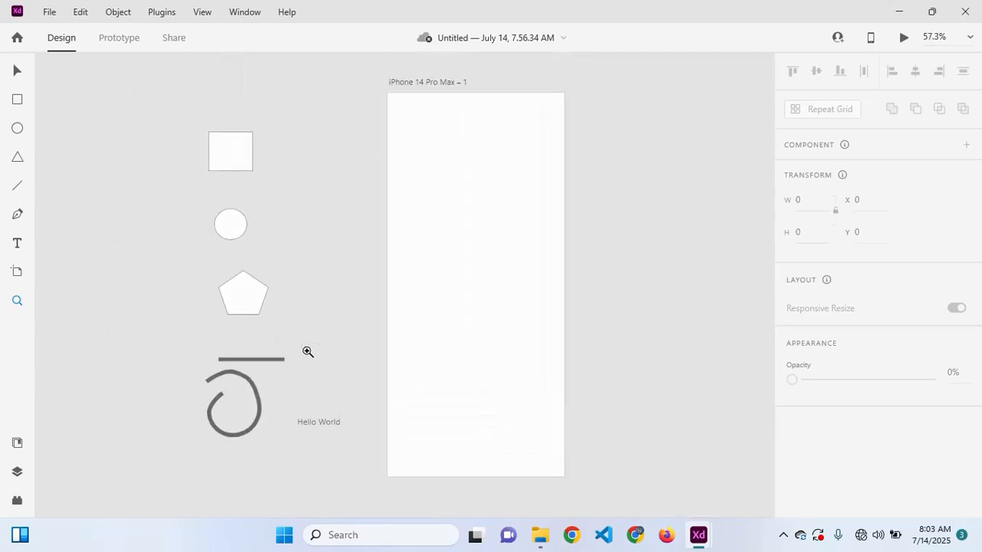
scroll(307, 351, right, 2)
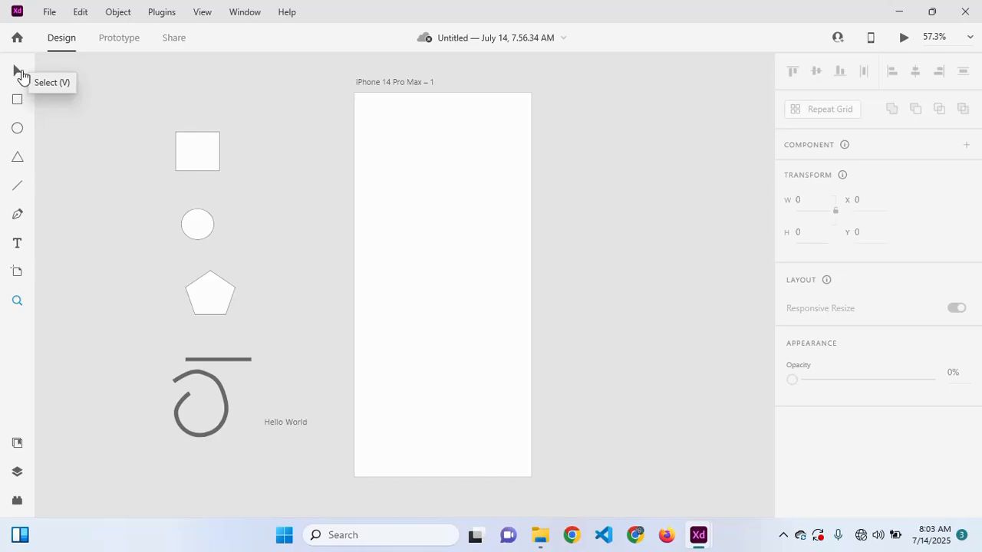
- Move the square onto the top of the iPhone 14 Pro Max artboard
click(16, 73)
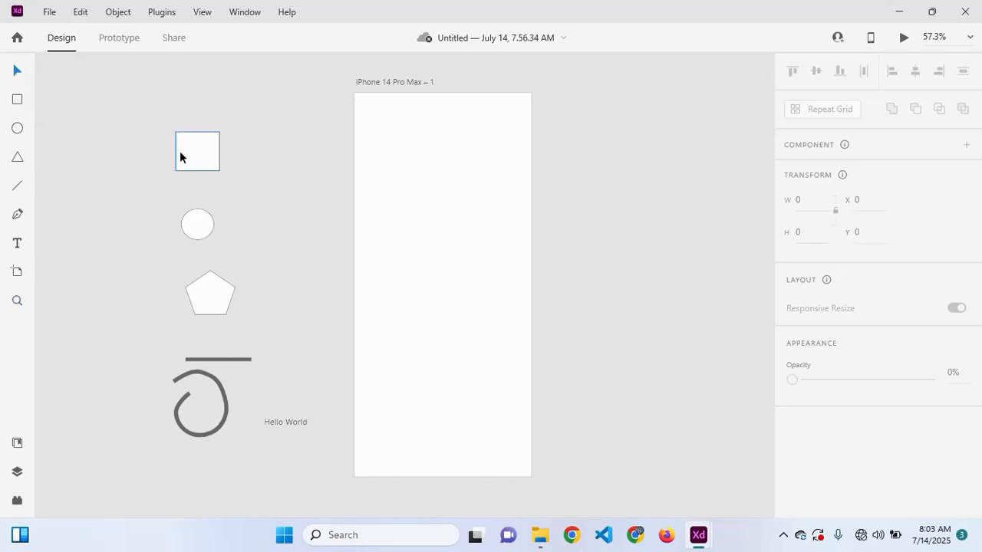
drag(193, 148, 215, 147)
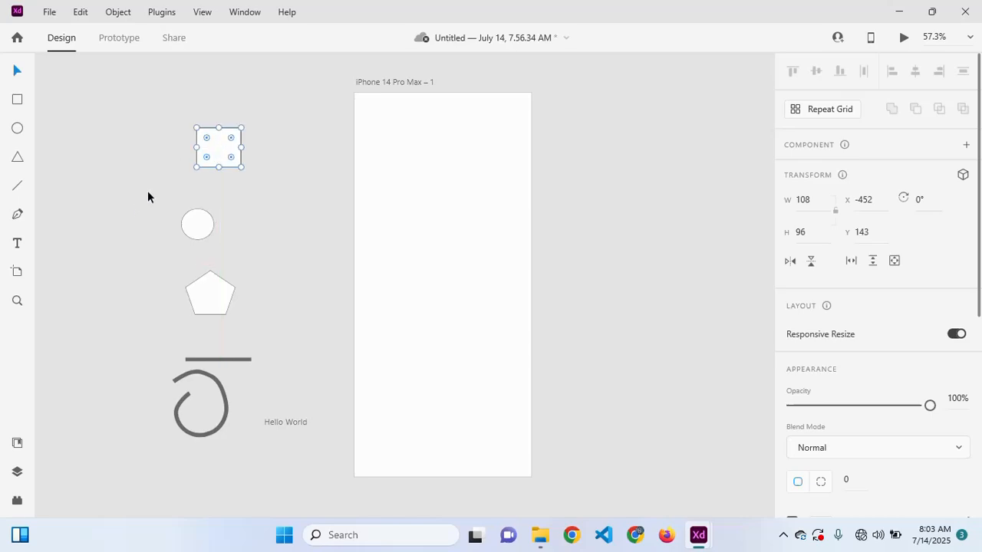
drag(238, 163, 466, 198)
scroll(467, 198, up, 2)
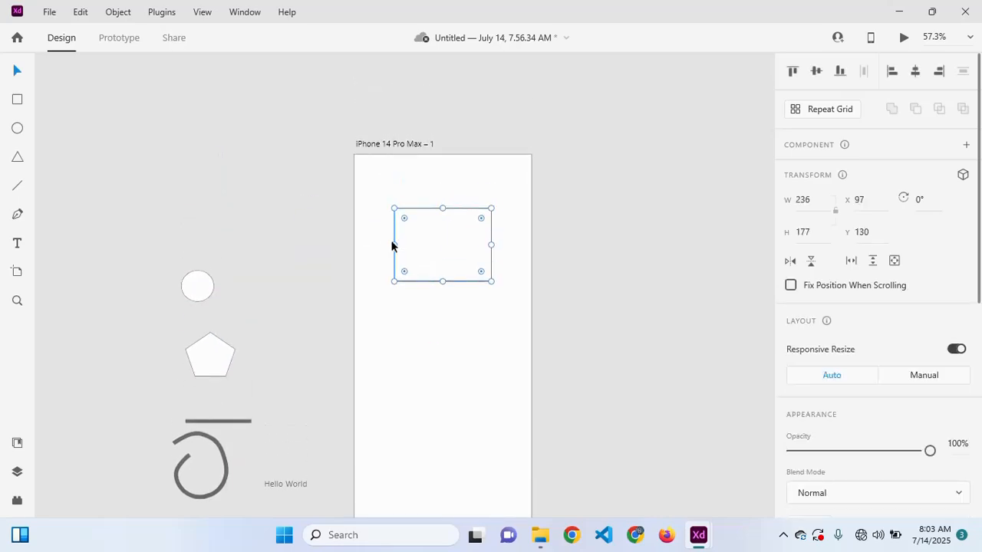
- Widen the square into a 301 × 177 rectangle at X 65, Y 130
drag(393, 243, 381, 243)
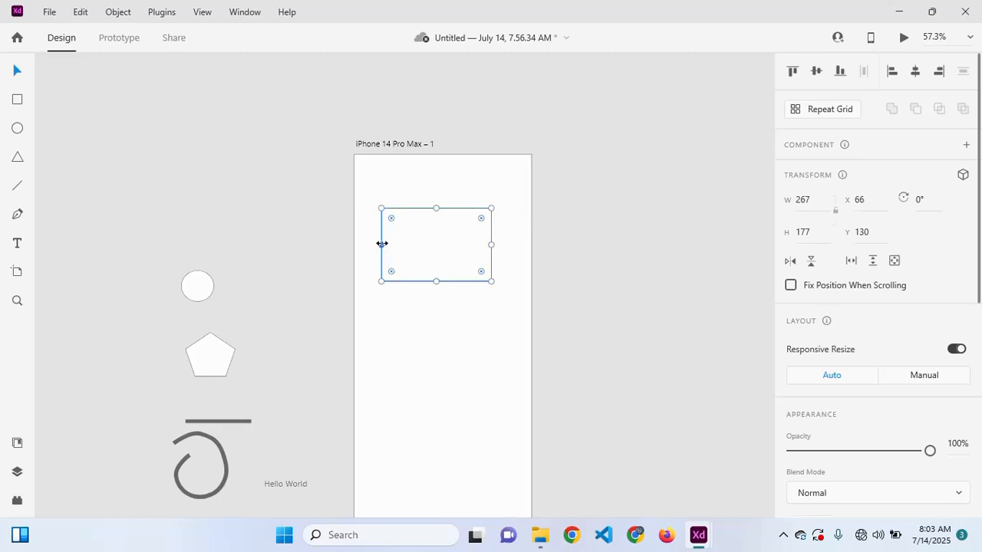
drag(491, 244, 505, 243)
key(Left)
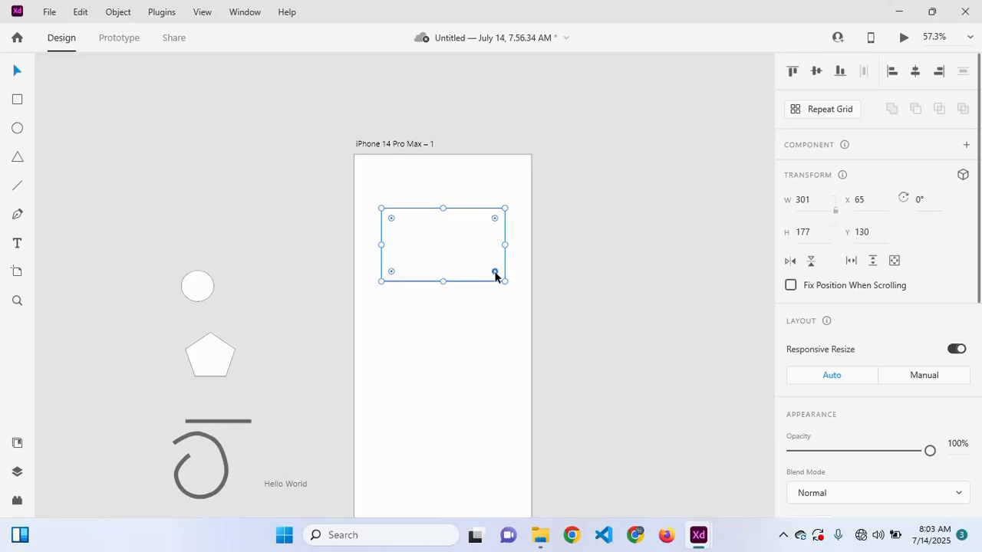
scroll(495, 277, up, 2)
scroll(494, 277, down, 3)
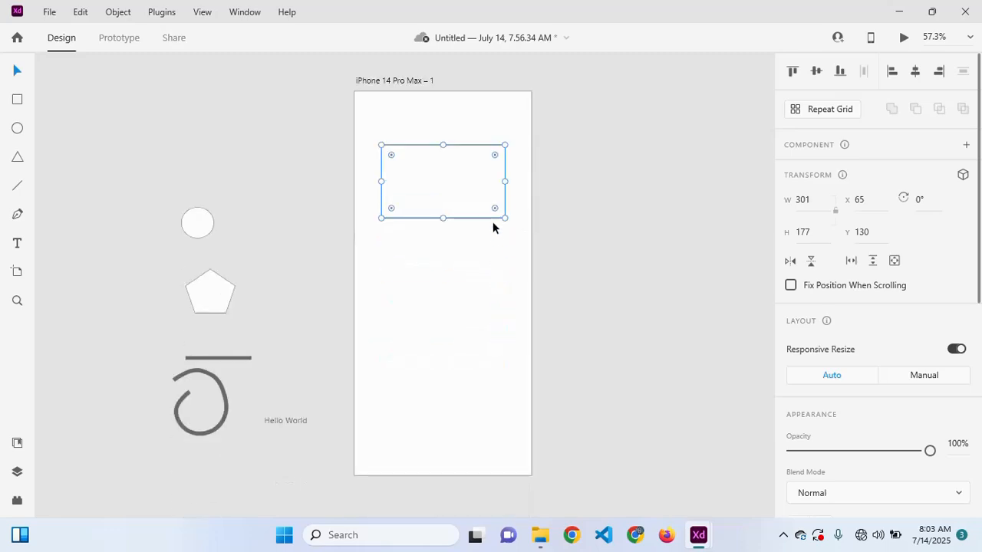
- Round the rectangle's corners to radius 20 and move it slightly lower
scroll(493, 222, up, 3)
scroll(493, 222, up, 1)
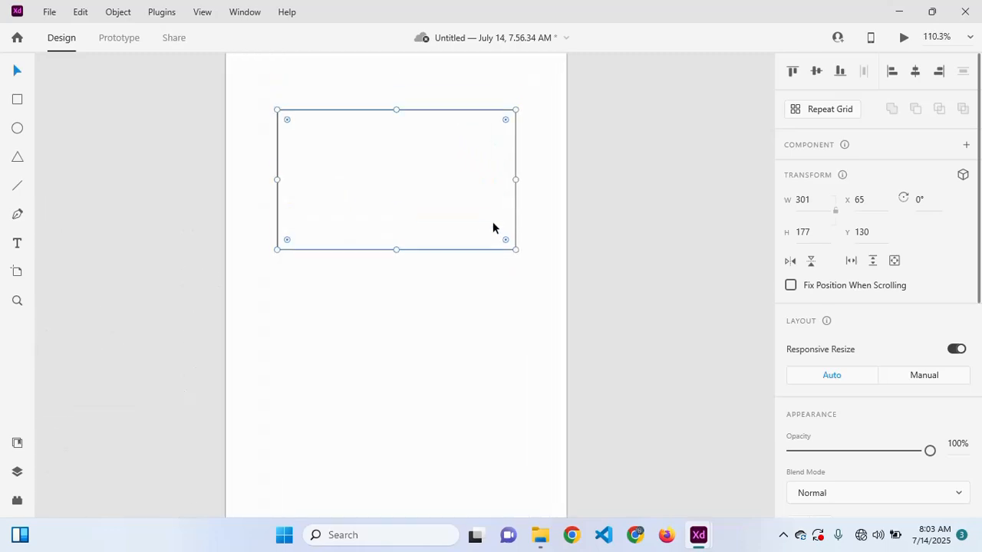
scroll(492, 223, up, 1)
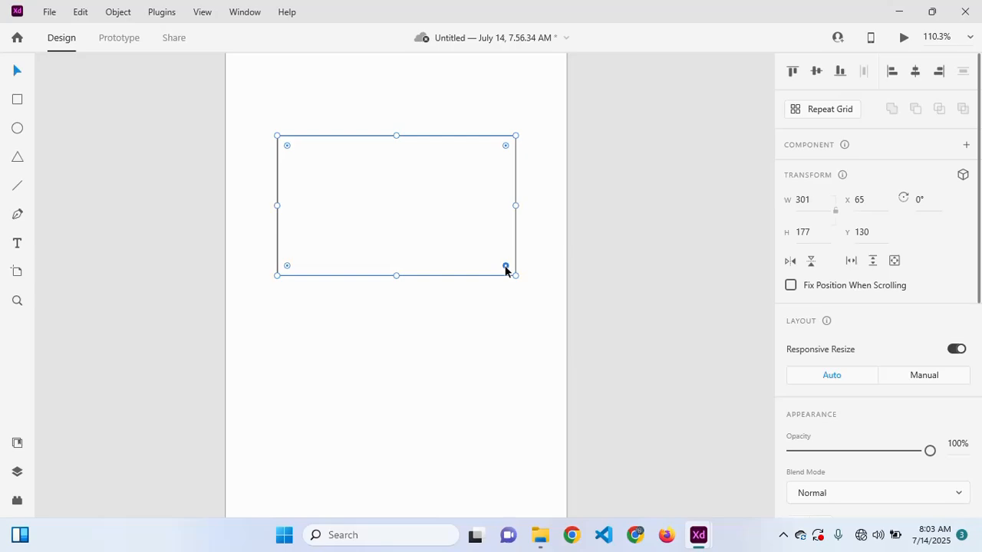
mouse_move(507, 270)
mouse_down()
mouse_move(464, 241)
mouse_move(521, 267)
mouse_move(453, 245)
mouse_move(514, 272)
mouse_move(504, 254)
mouse_move(517, 269)
mouse_up()
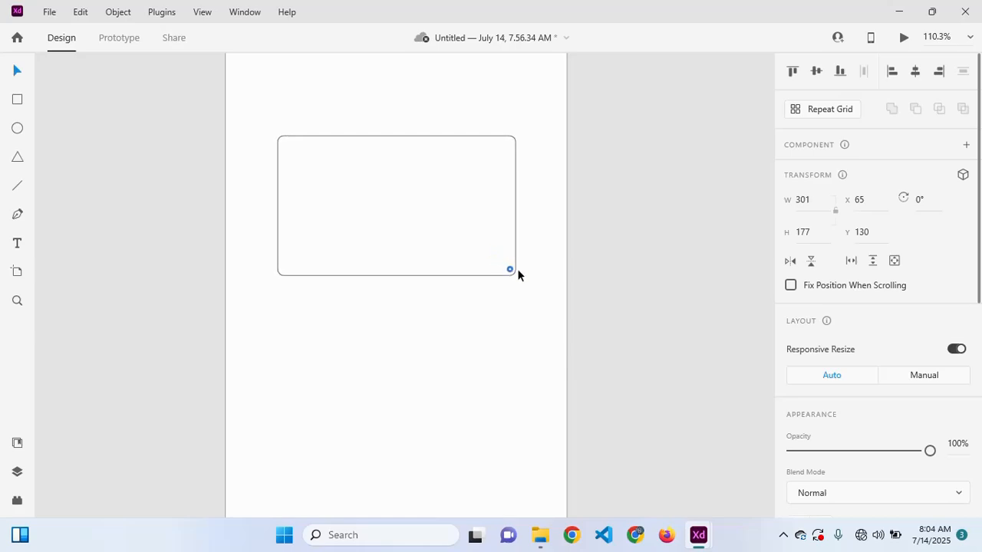
drag(524, 277, 508, 262)
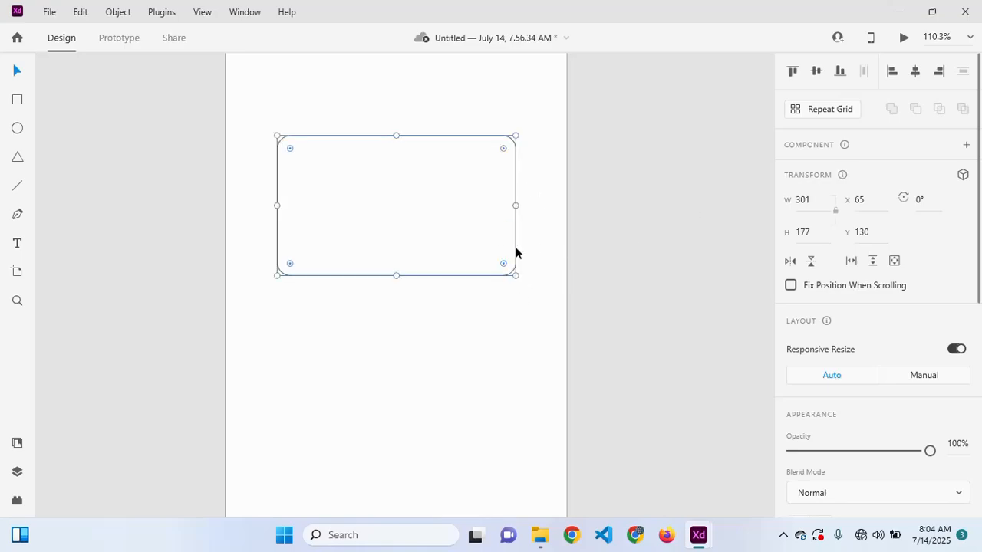
drag(978, 111, 910, 261)
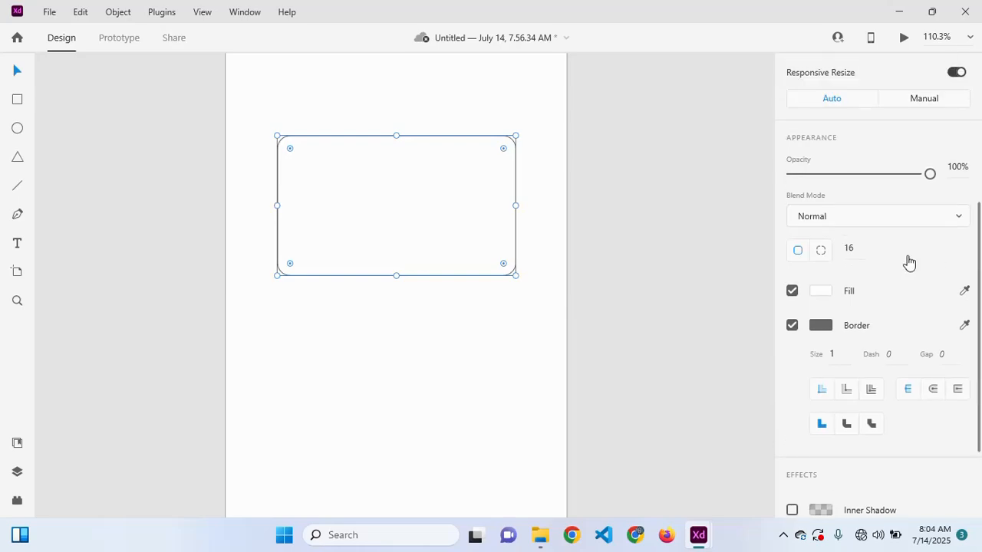
mouse_move(851, 248)
mouse_down()
mouse_move(846, 96)
mouse_move(850, 285)
mouse_move(862, 300)
mouse_move(858, 233)
mouse_up()
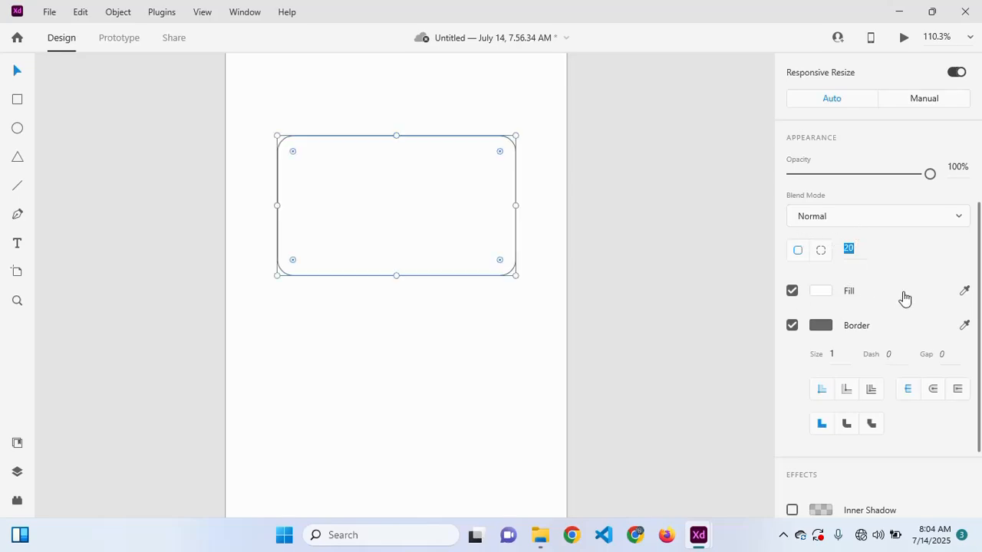
mouse_move(978, 259)
mouse_down()
mouse_move(959, 105)
mouse_move(973, 315)
mouse_move(969, 247)
mouse_up()
drag(418, 234, 418, 256)
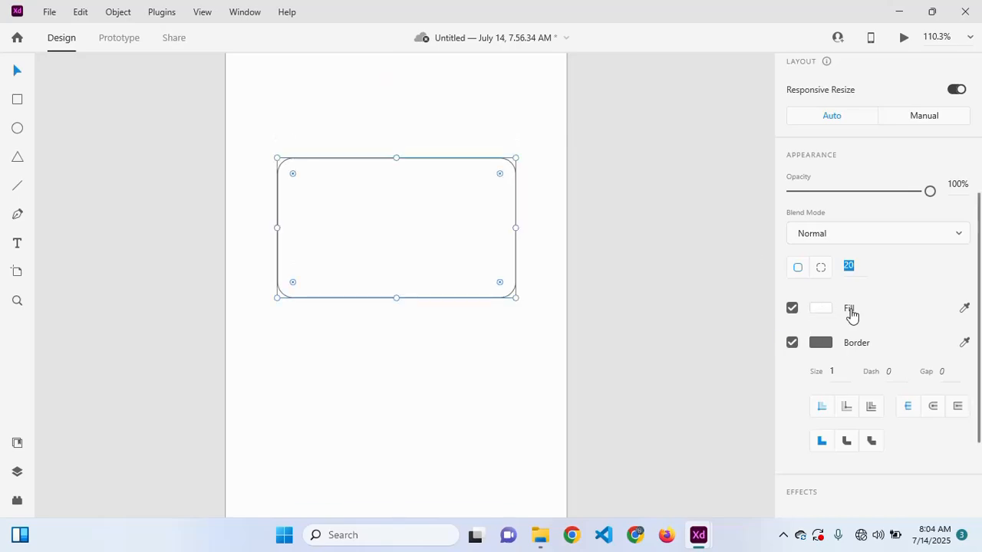
- Try a magenta fill on the rounded rectangle, then turn its fill off, leaving only the border
click(820, 310)
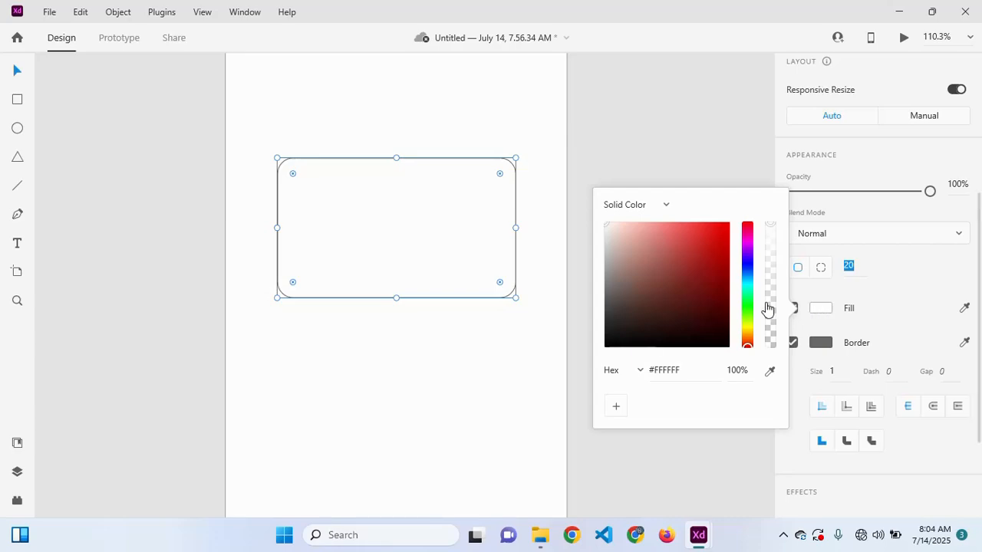
click(748, 241)
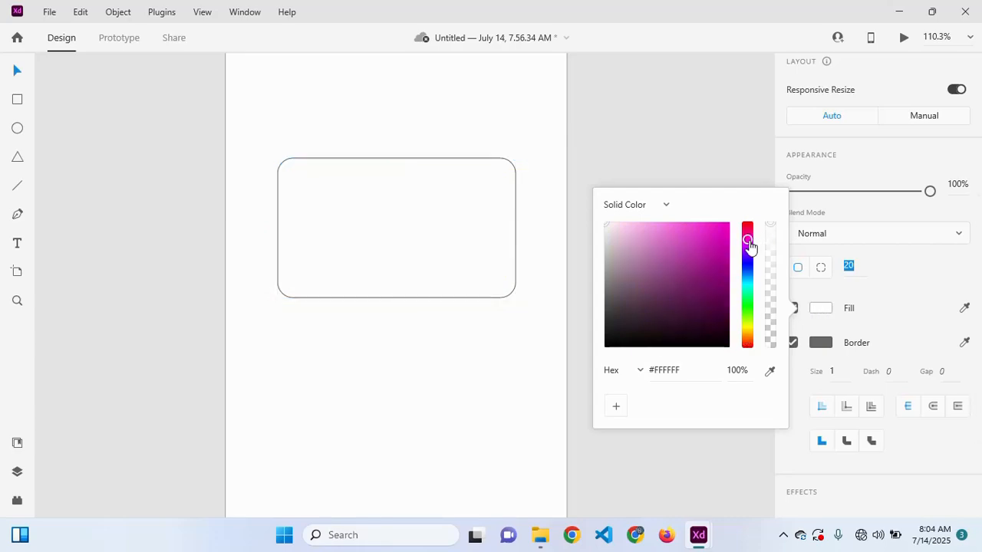
drag(714, 243, 572, 268)
click(911, 316)
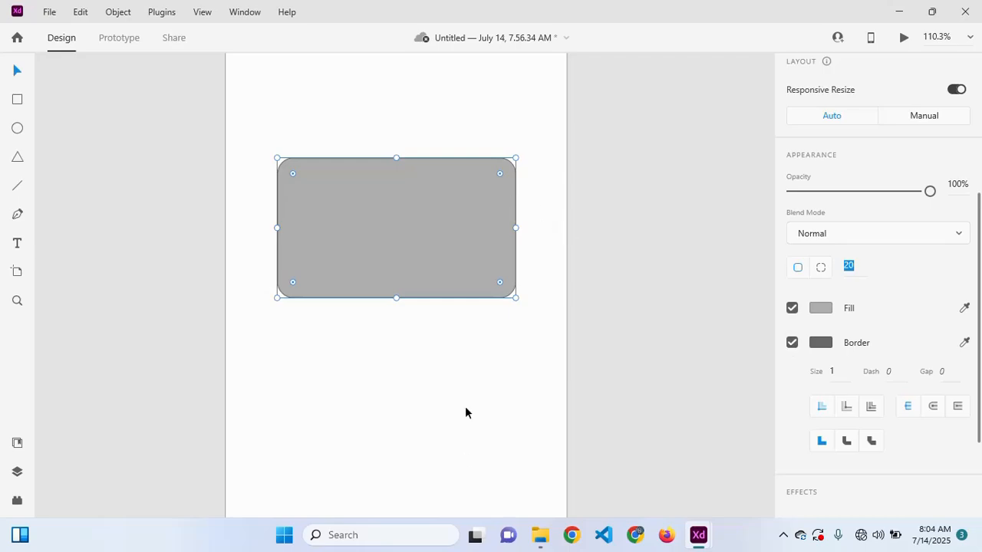
click(792, 308)
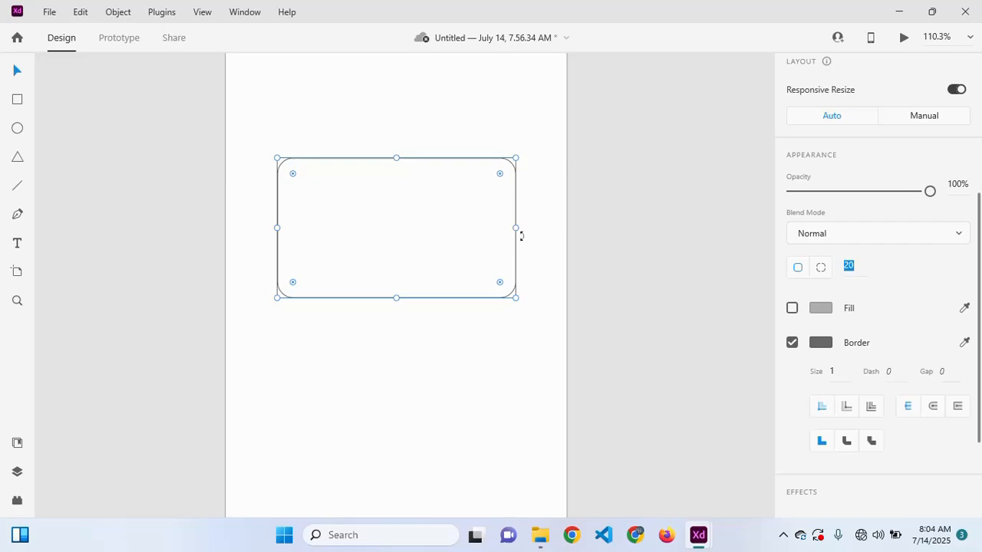
click(430, 386)
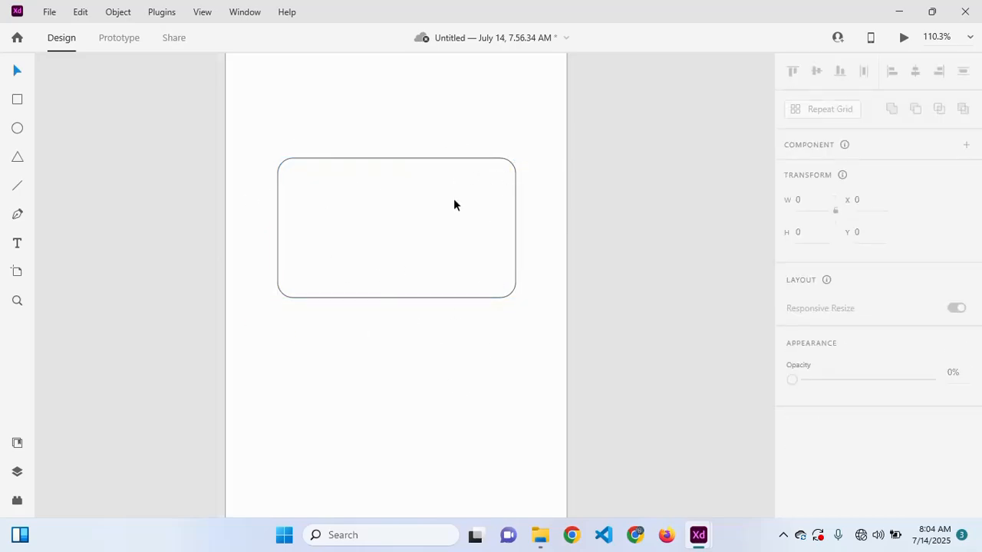
click(512, 290)
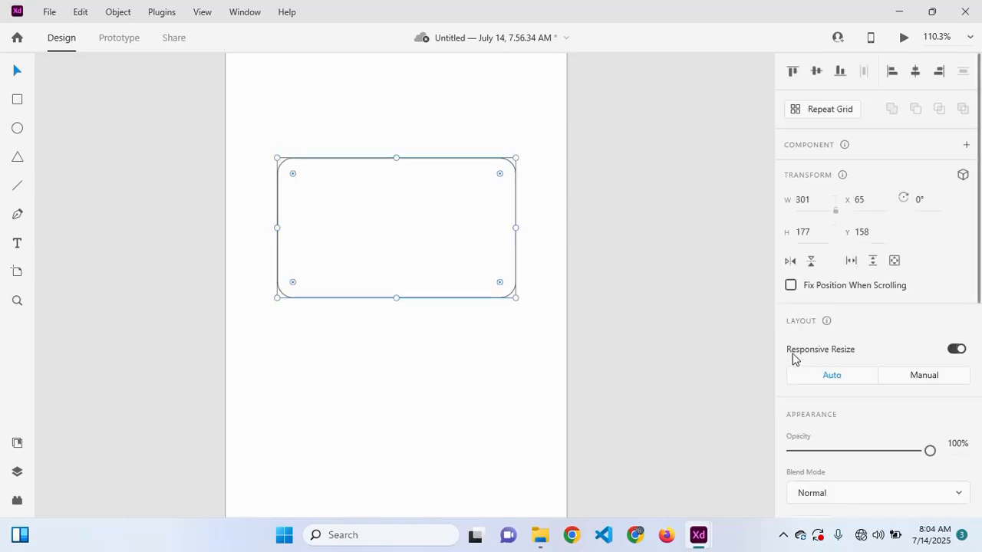
- Re-enable the fill, try a thicker blue border, then switch the border off
scroll(852, 344, down, 5)
scroll(852, 344, down, 1)
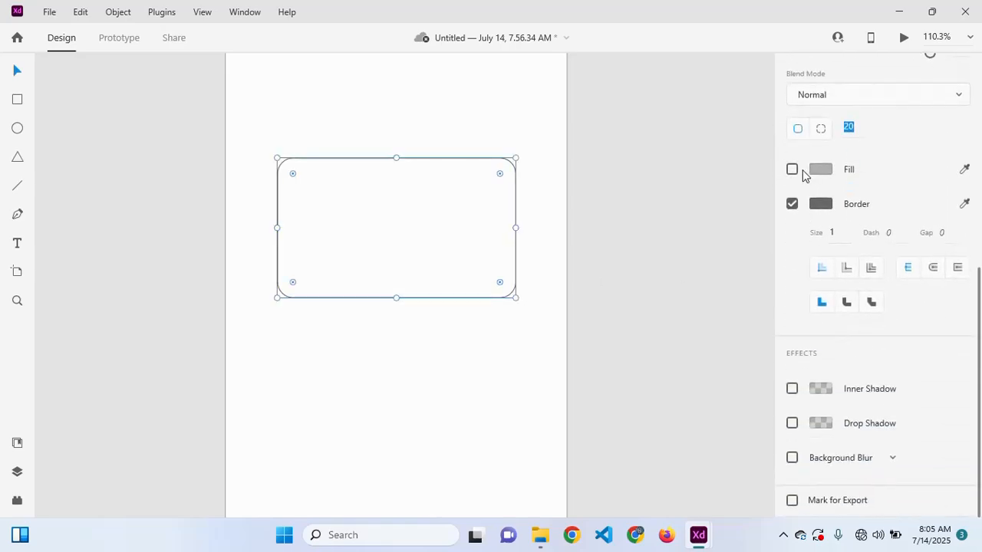
click(793, 169)
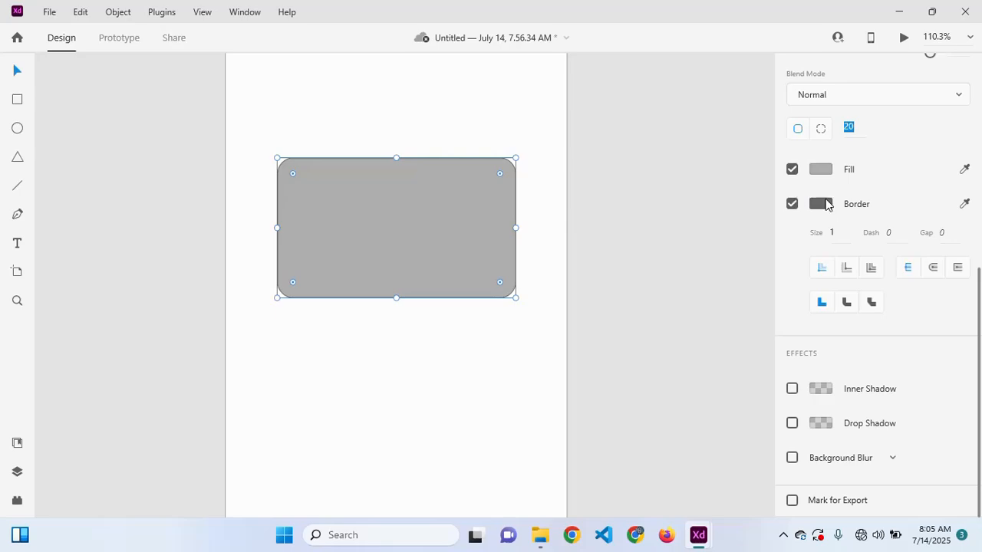
click(821, 207)
drag(684, 171, 713, 50)
drag(747, 123, 747, 151)
click(895, 215)
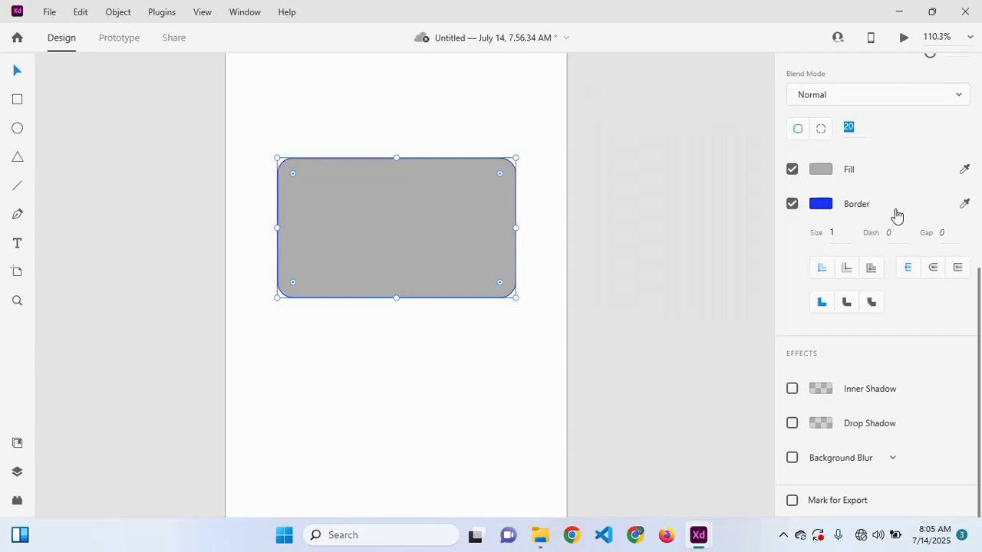
mouse_move(842, 227)
mouse_down()
mouse_move(844, 166)
mouse_move(842, 217)
mouse_up()
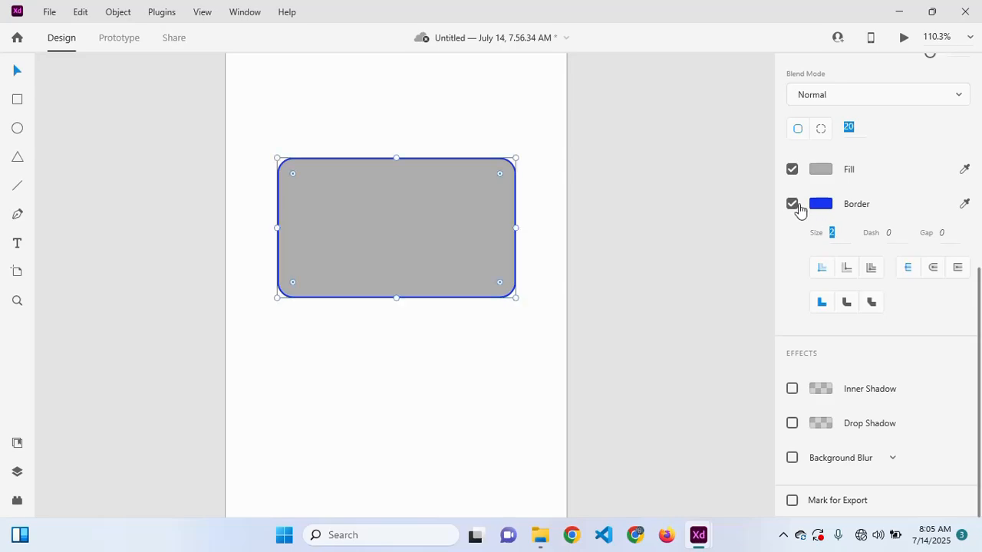
click(792, 204)
- Set the rectangle's fill colour to pink #FF8E8E
scroll(785, 179, up, 2)
click(819, 278)
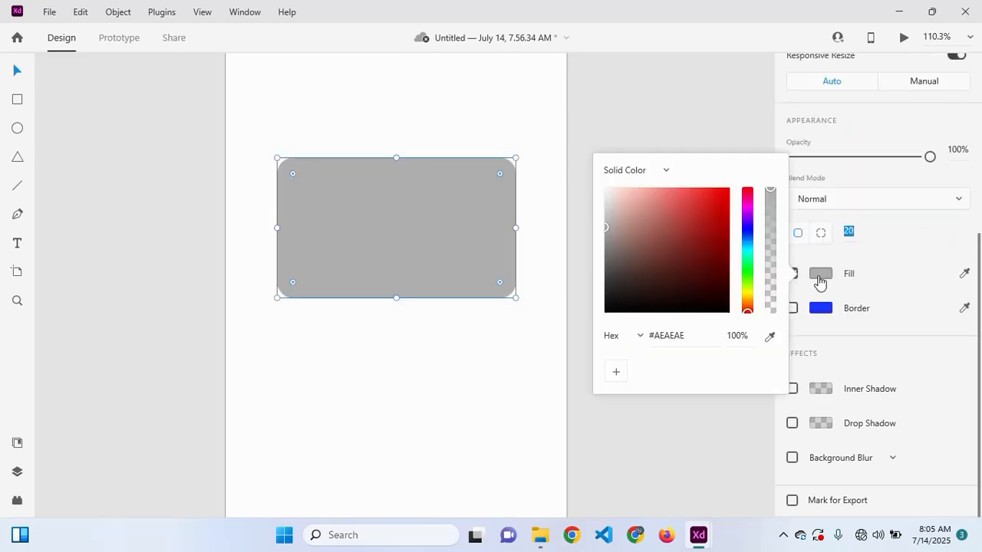
click(662, 198)
drag(662, 198, 662, 186)
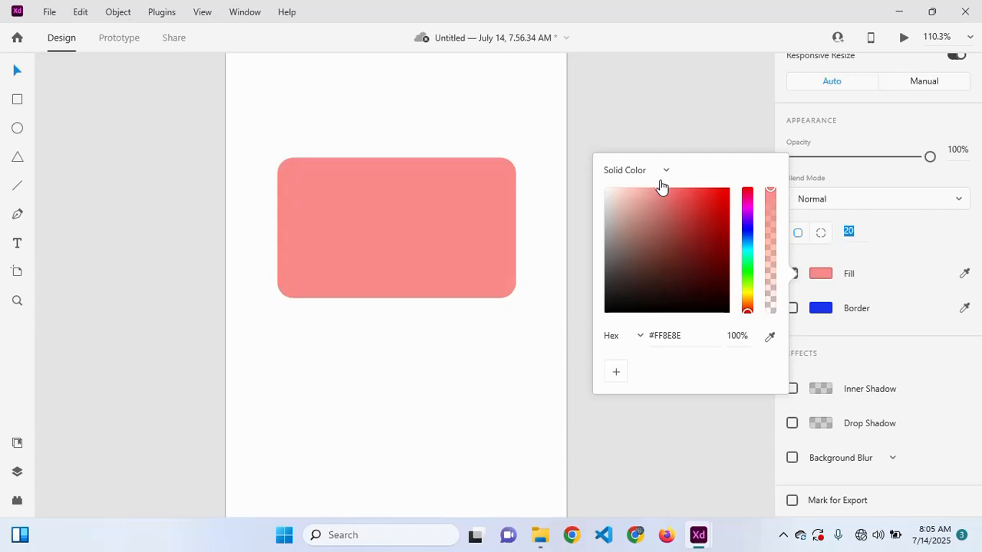
click(359, 213)
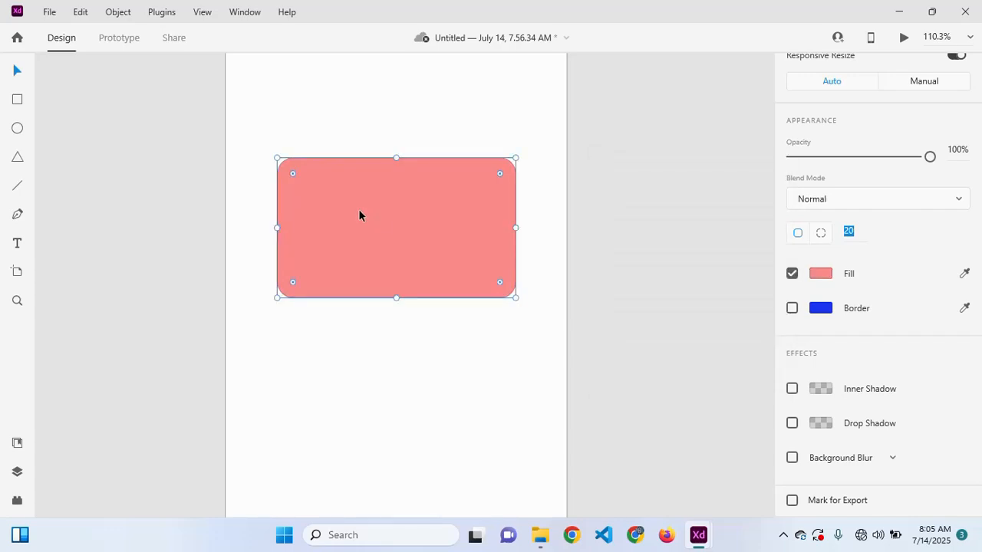
- Duplicate the pink card below the original and stretch the copy slightly wider on both sides
drag(358, 208, 358, 372)
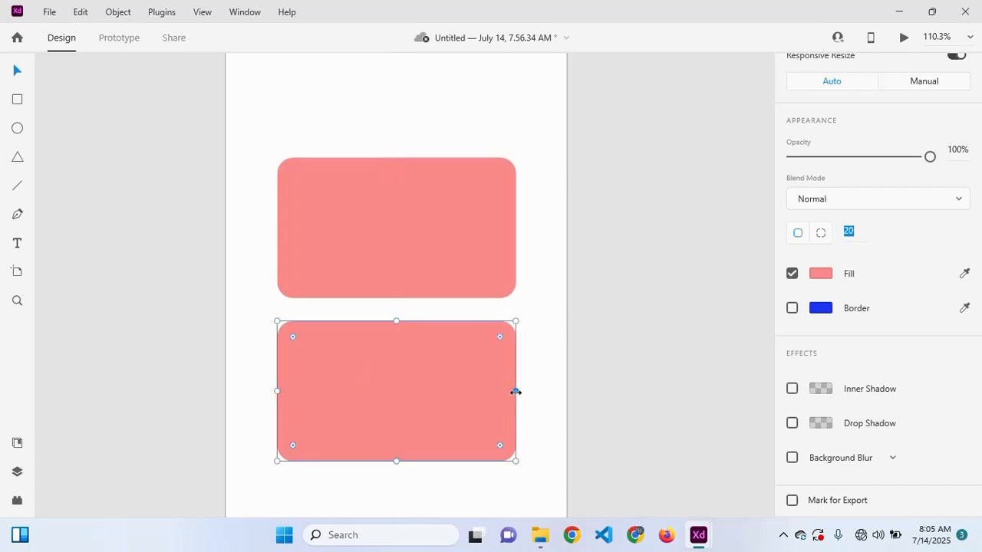
drag(516, 390, 532, 389)
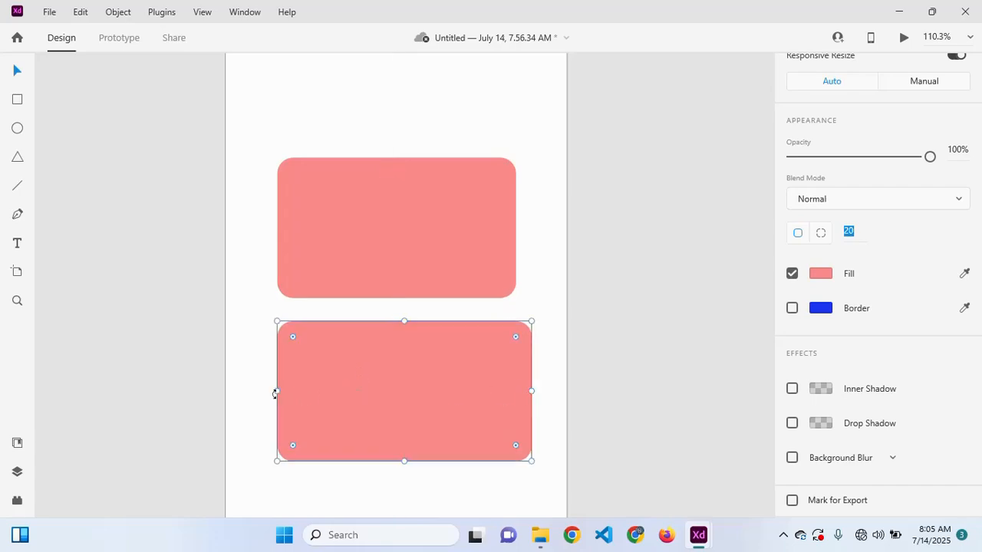
drag(276, 392, 254, 390)
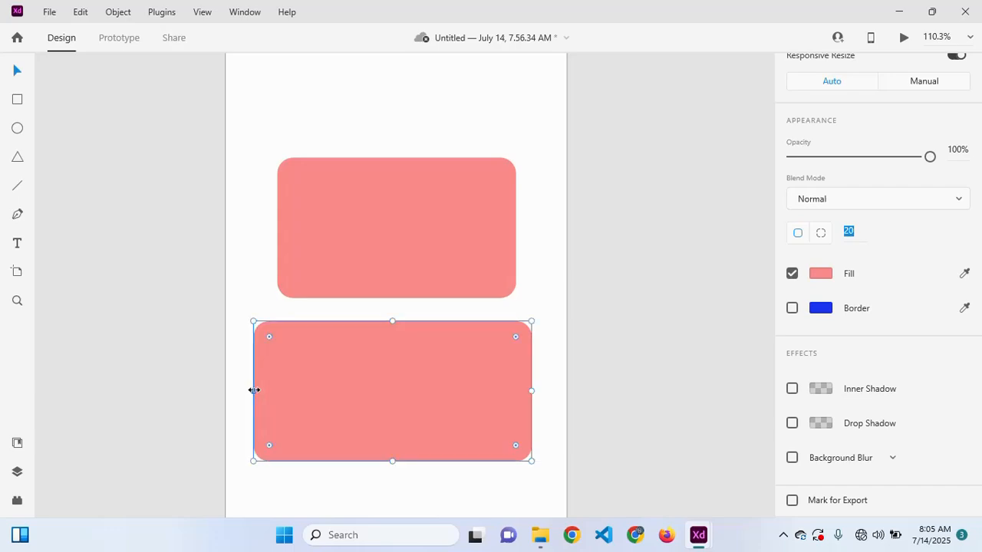
click(370, 202)
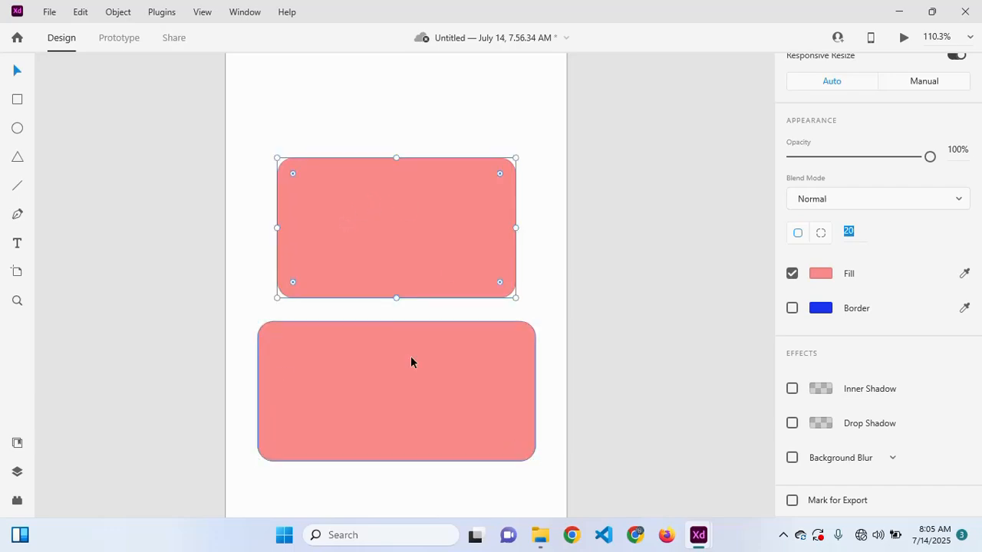
scroll(404, 376, down, 1)
scroll(405, 376, up, 1)
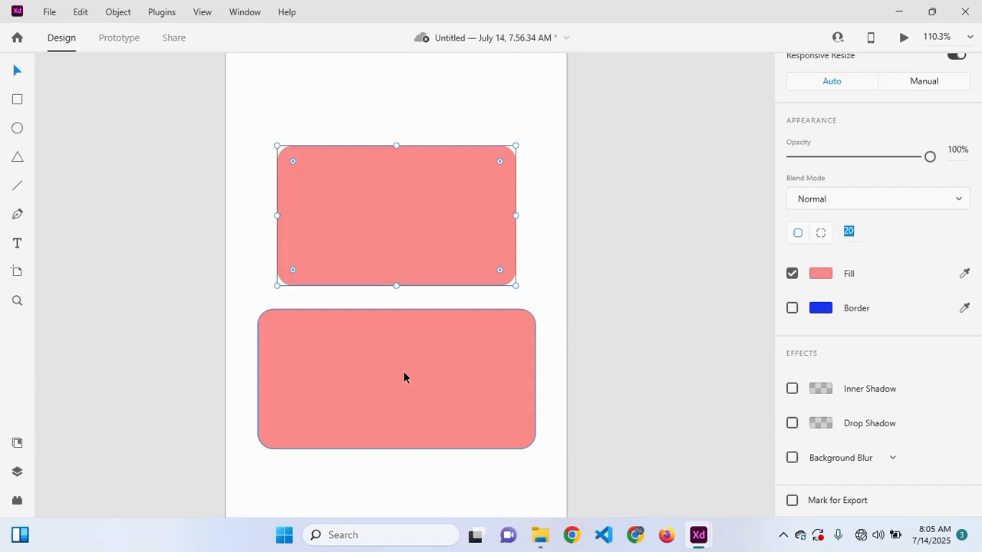
click(403, 374)
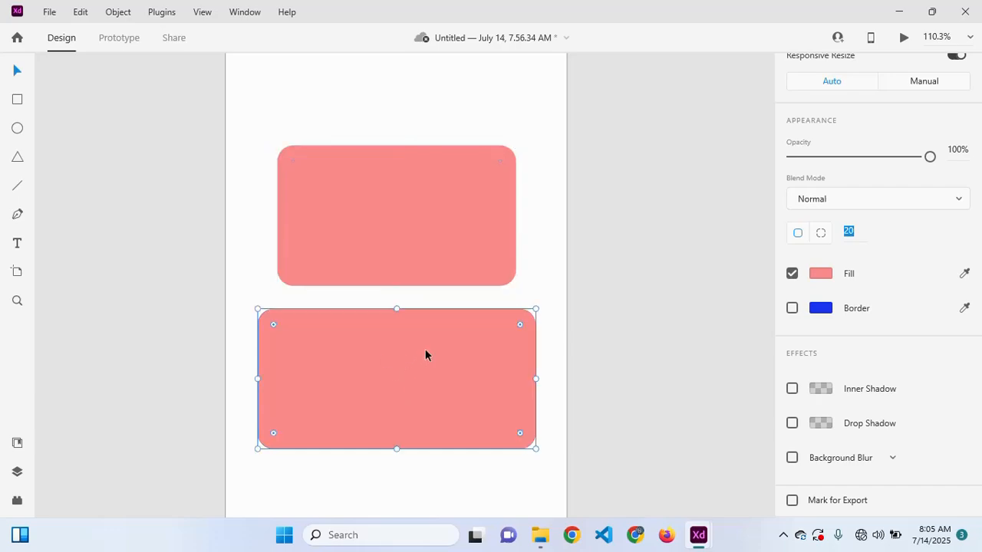
click(391, 231)
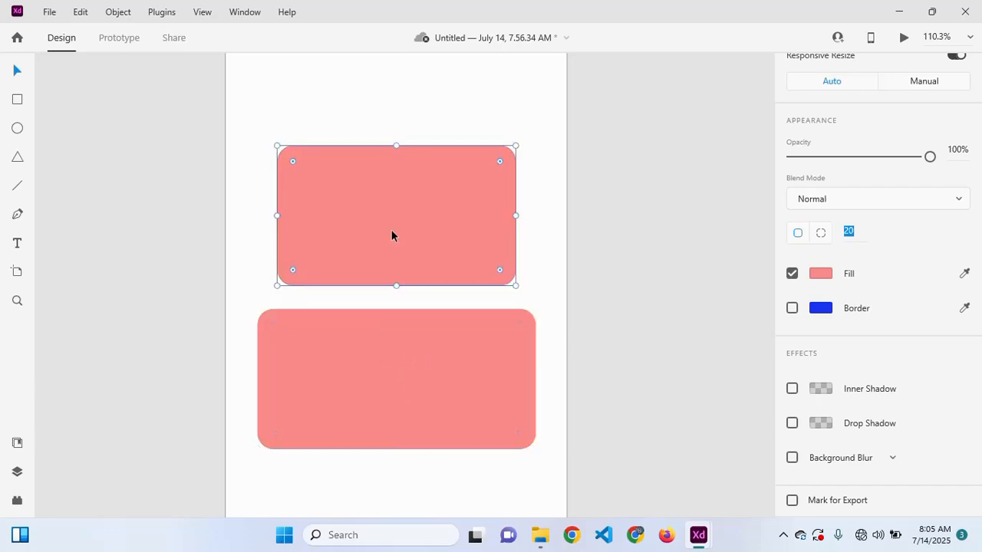
click(425, 371)
- Give the lower card a linear gradient fill ending in blue #3B26FF
click(821, 275)
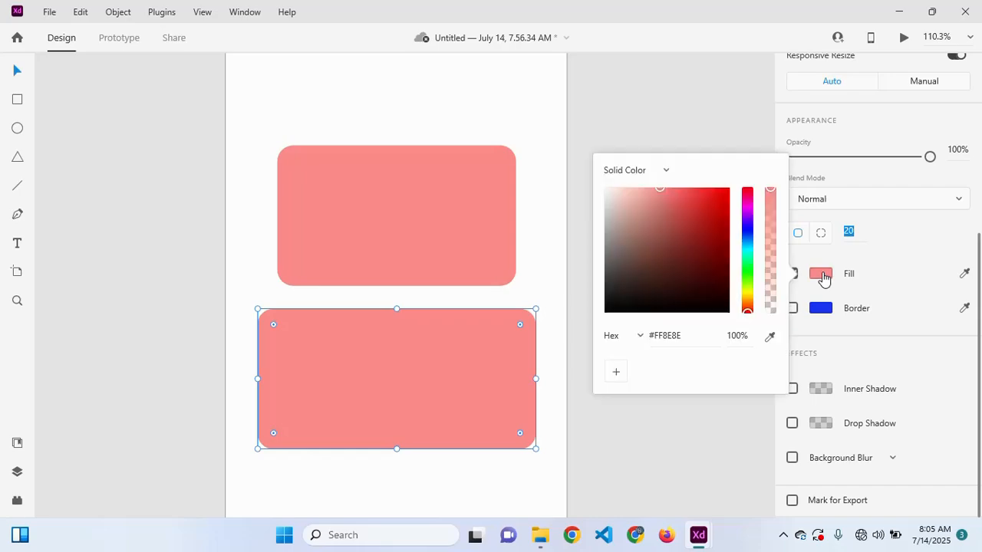
click(653, 179)
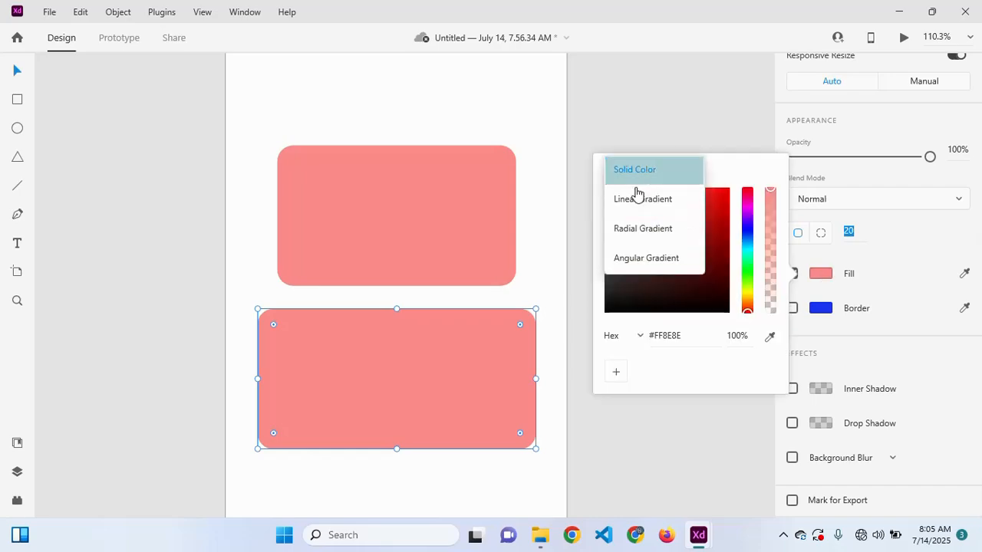
click(636, 203)
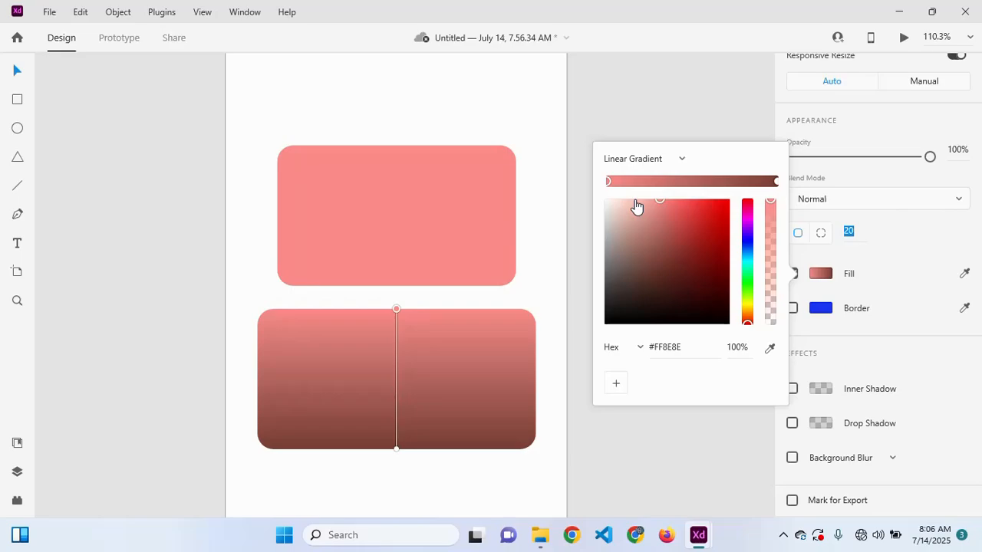
click(776, 182)
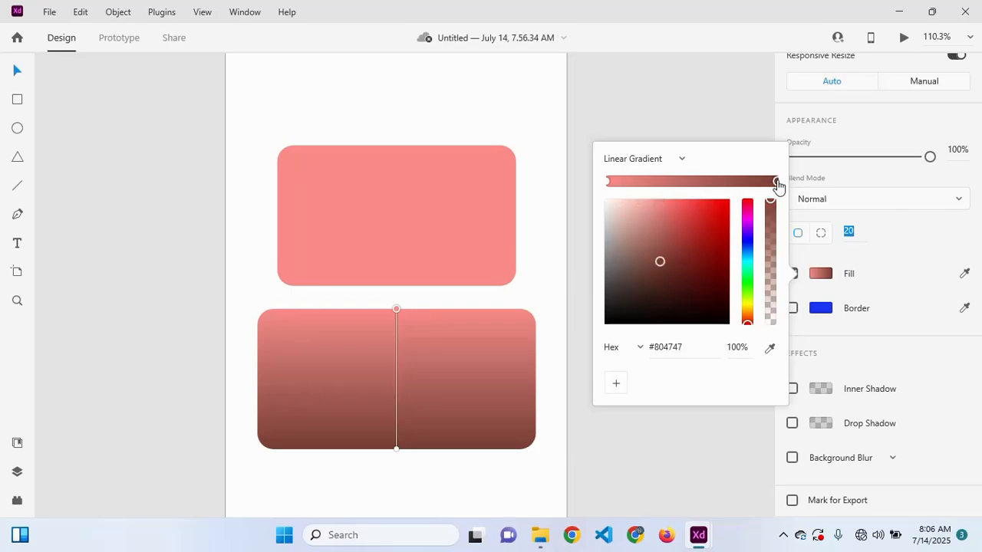
click(748, 242)
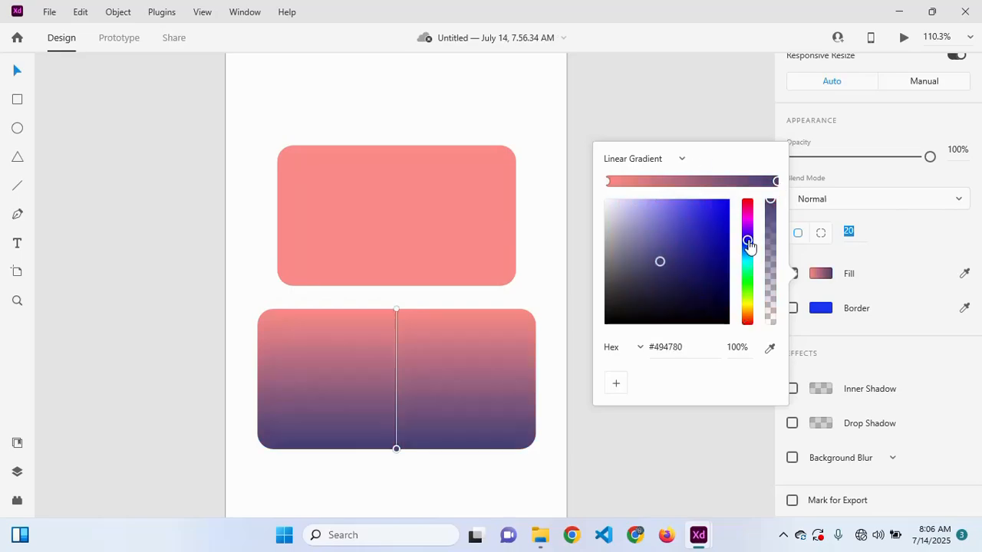
drag(710, 244, 713, 188)
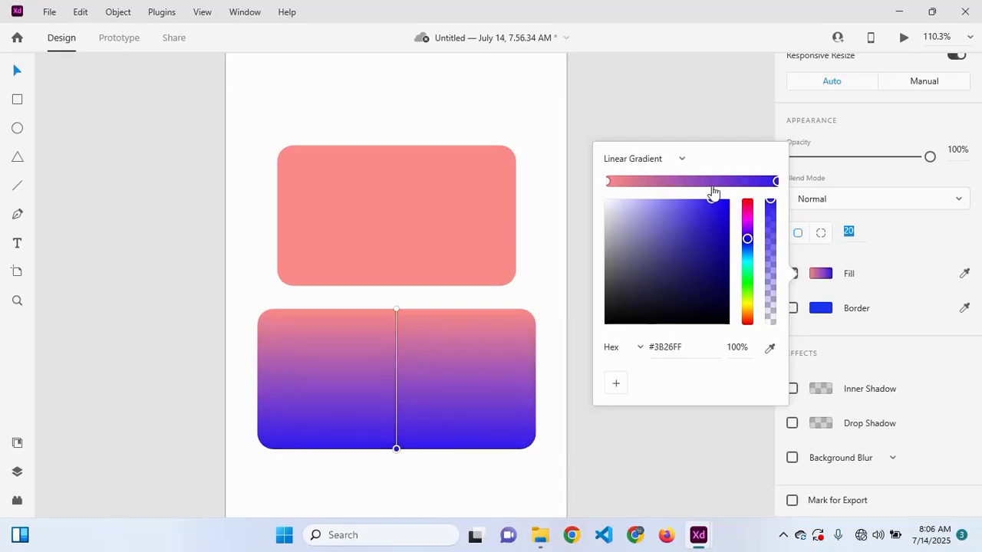
- Make the gradient's start colour magenta #FF51E2, then close the editor and deselect
click(608, 182)
drag(745, 219, 691, 204)
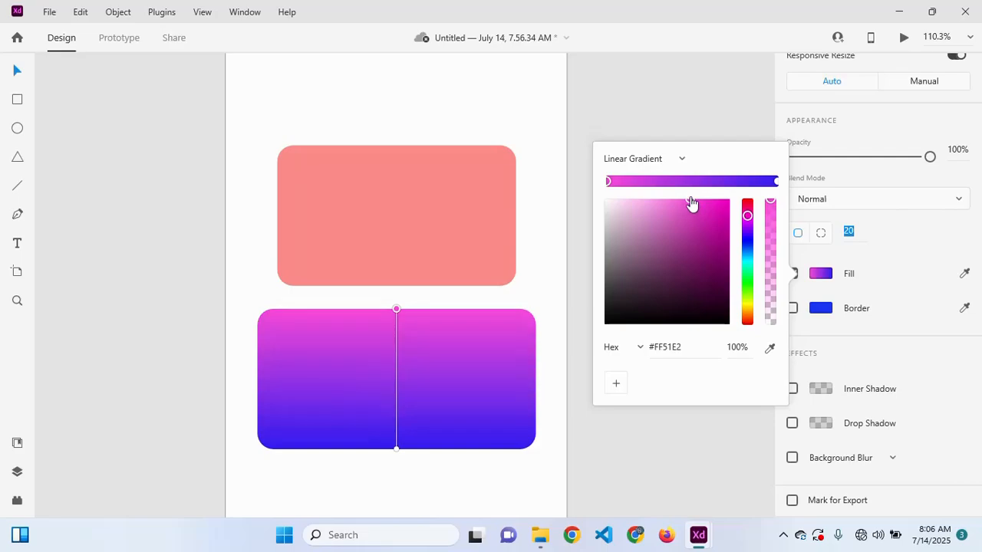
click(479, 379)
click(420, 249)
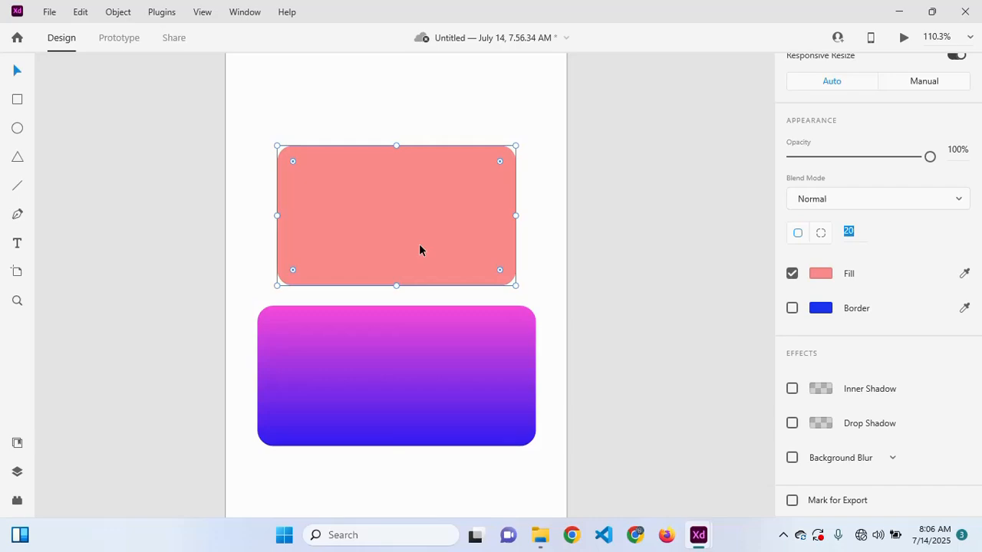
scroll(419, 250, down, 6)
scroll(419, 249, up, 1)
click(411, 222)
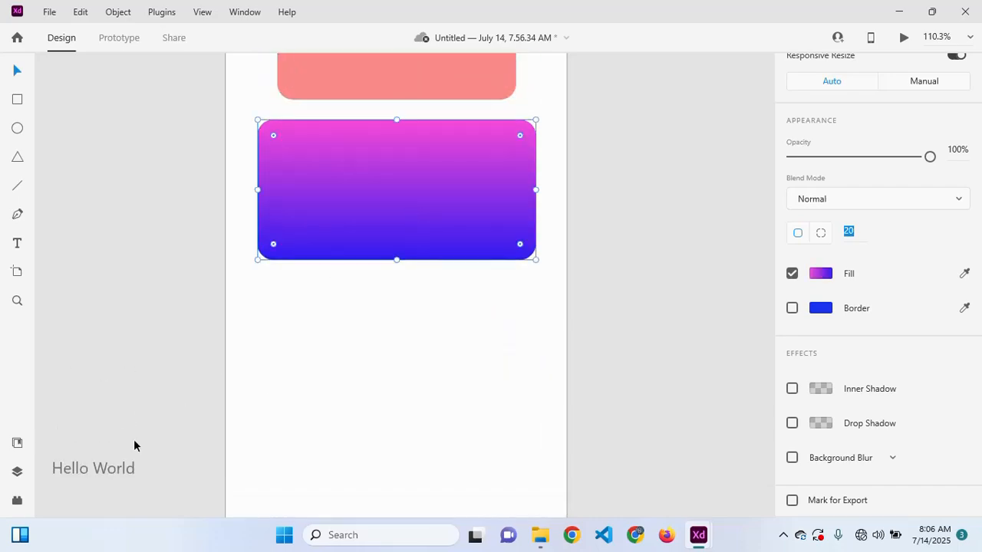
click(345, 369)
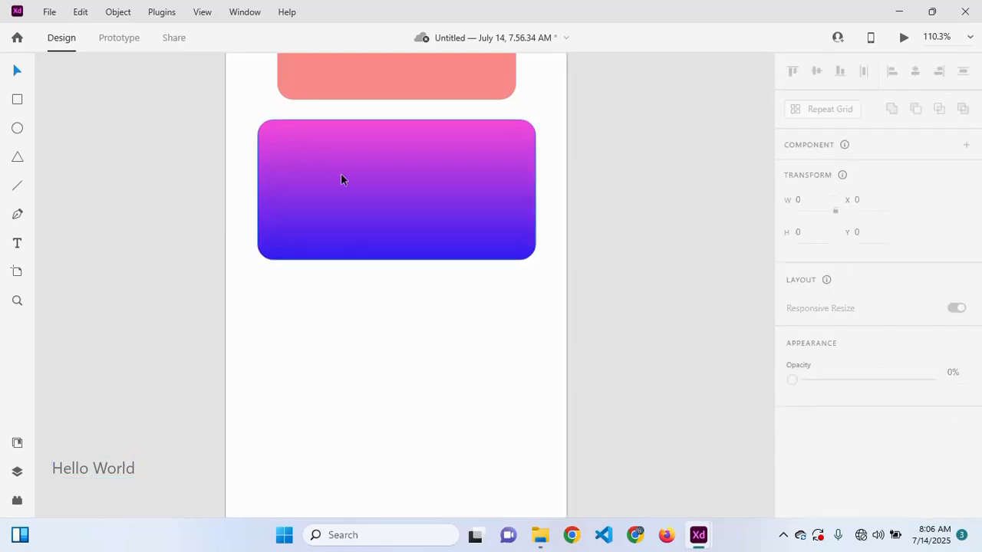
- Move the gradient card slightly lower on the artboard and zoom the view out
drag(340, 173, 339, 191)
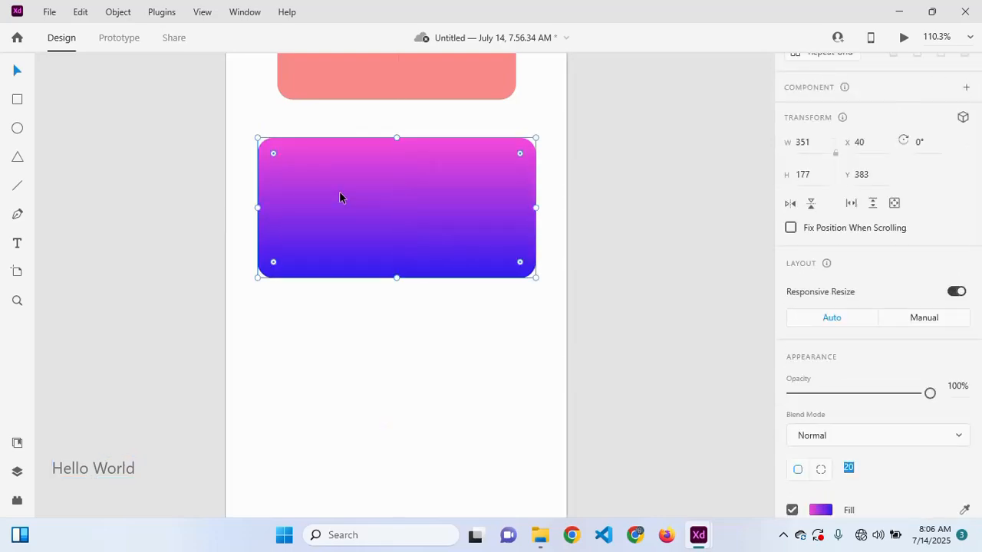
key(t)
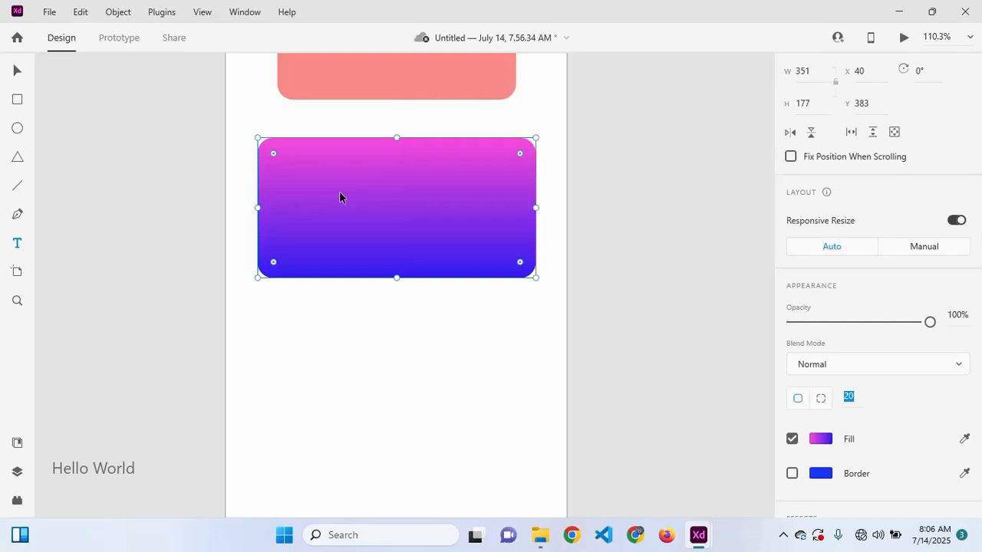
click(288, 173)
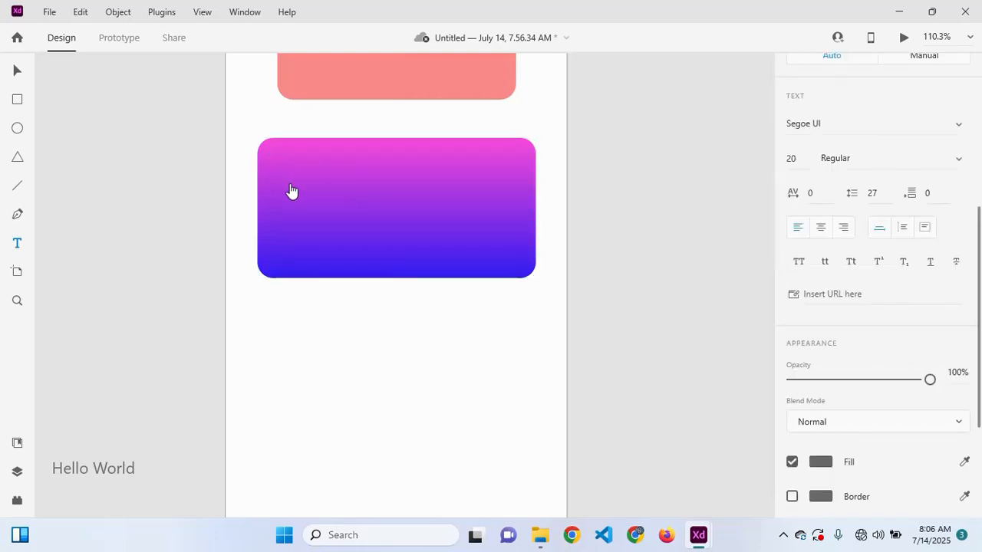
key(ctrl+minus)
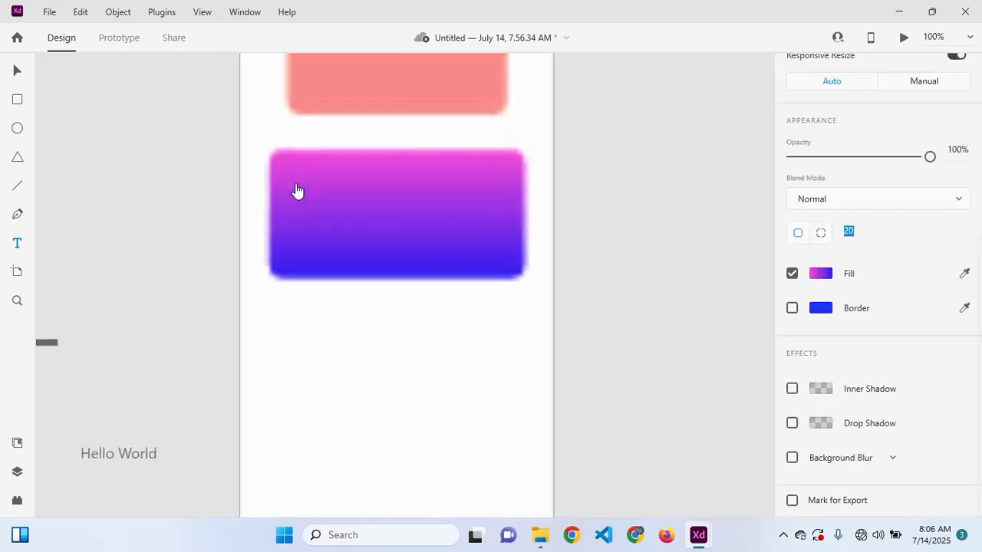
- Restore the XD window to a smaller size and refresh the desktop
click(943, 6)
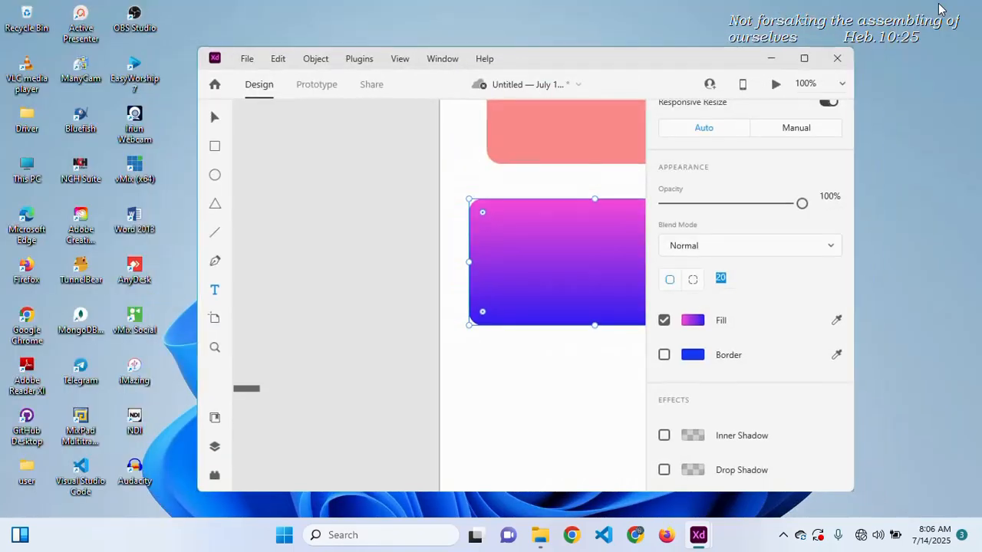
right_click(894, 195)
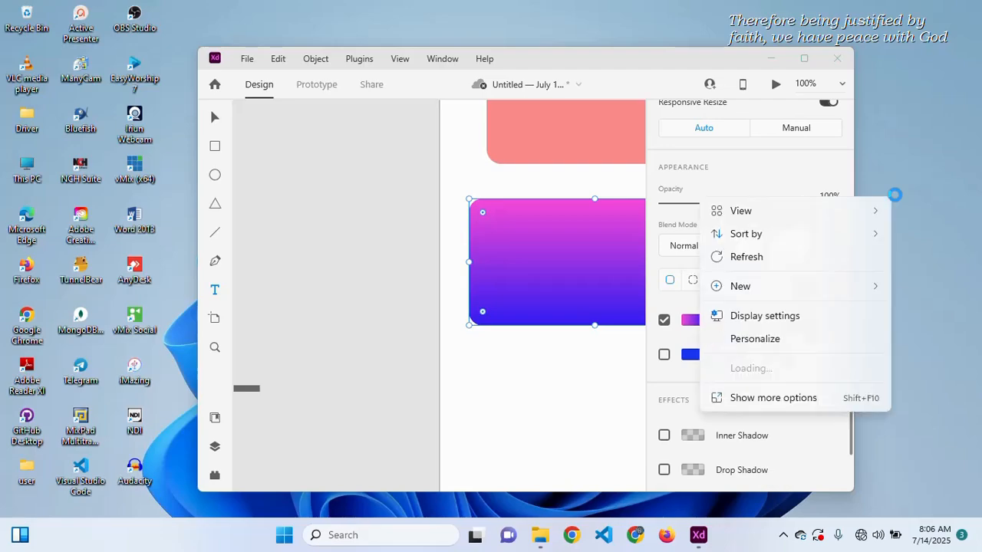
click(742, 266)
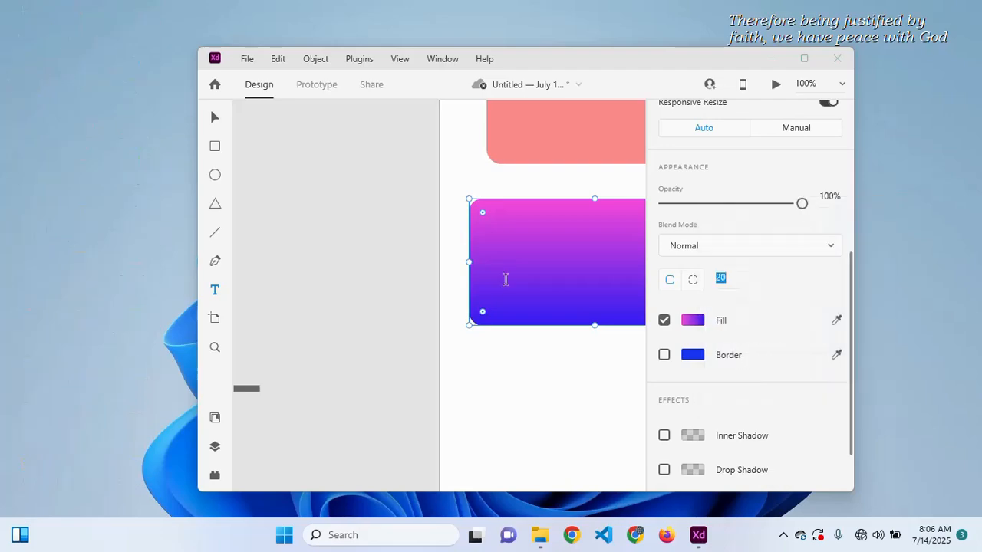
- Type the cardholder's full name below the gradient card and correct the misspelled first name
click(507, 346)
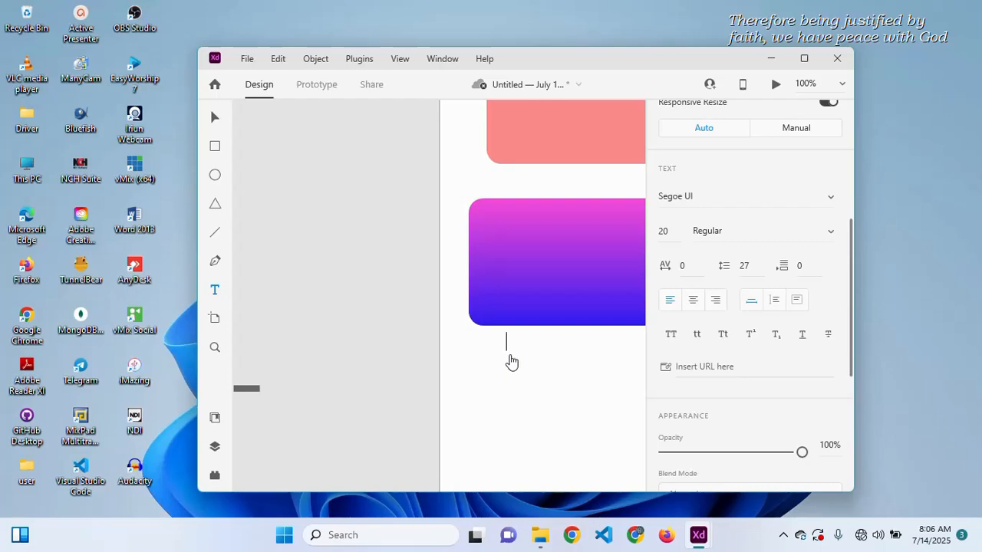
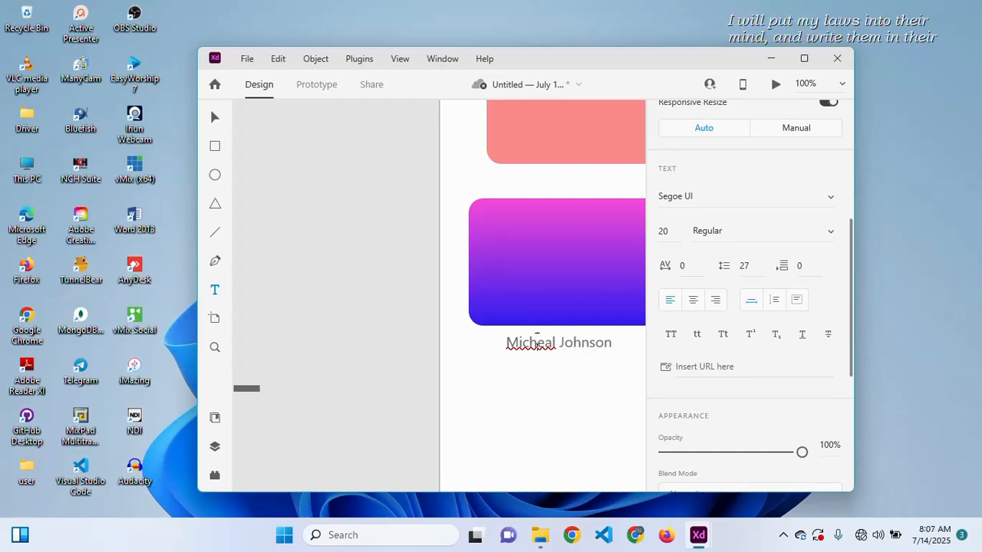
right_click(537, 338)
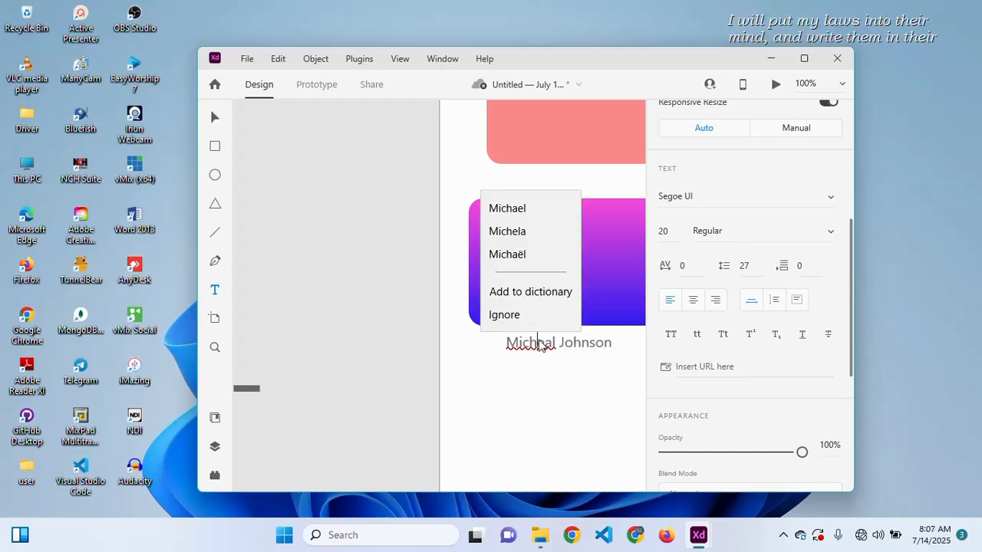
click(522, 212)
key(Escape)
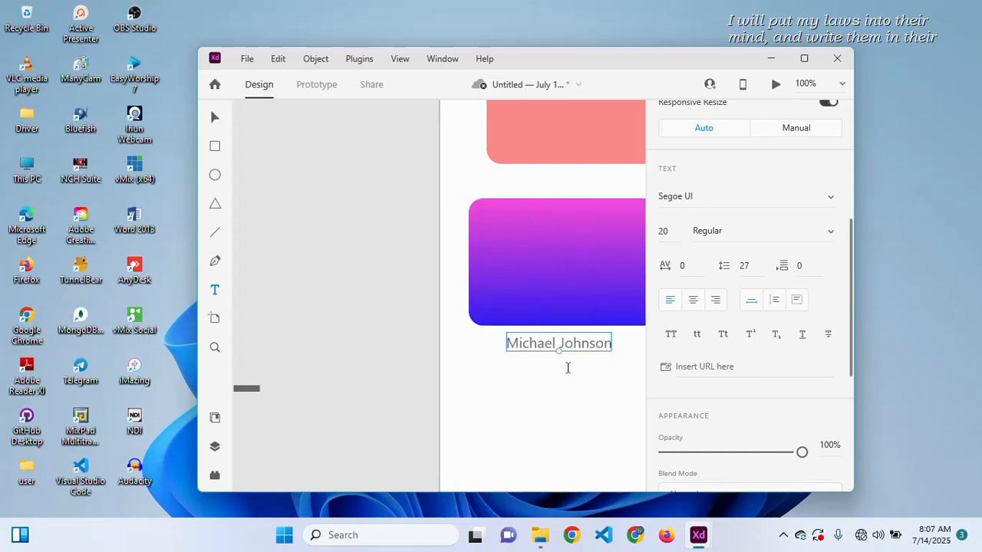
scroll(568, 368, right, 5)
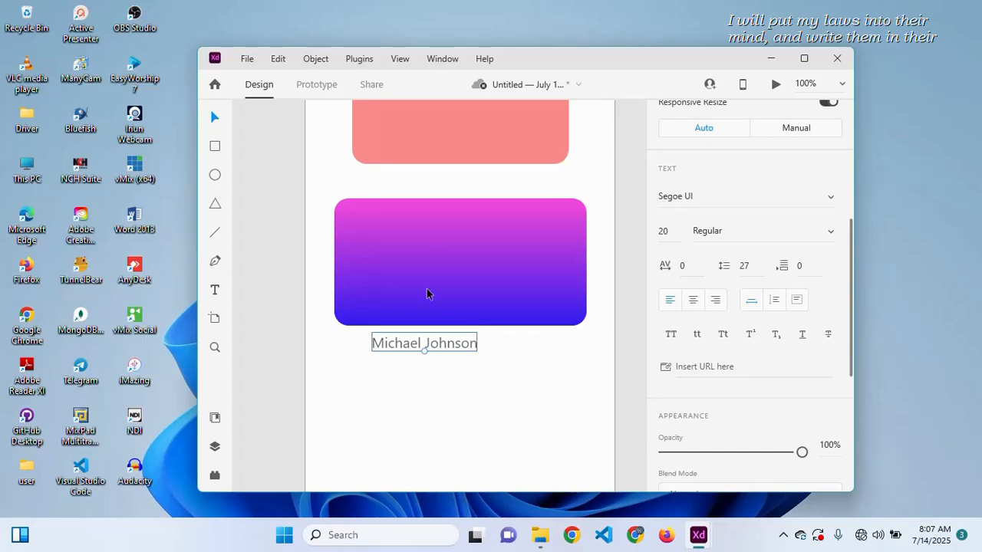
- Place the name in the card, duplicate the card below, and move the name onto the copy
drag(431, 343, 430, 238)
click(426, 232)
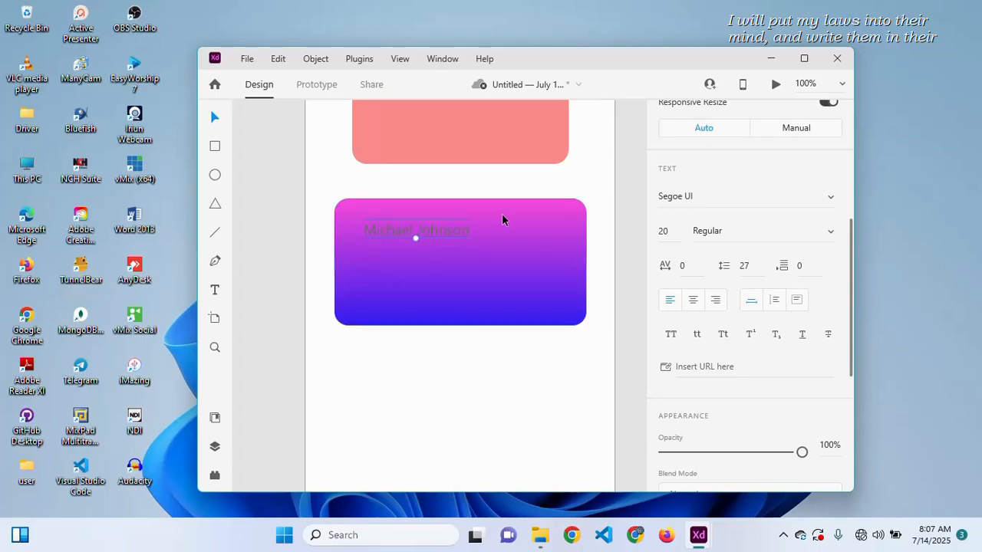
scroll(741, 300, down, 5)
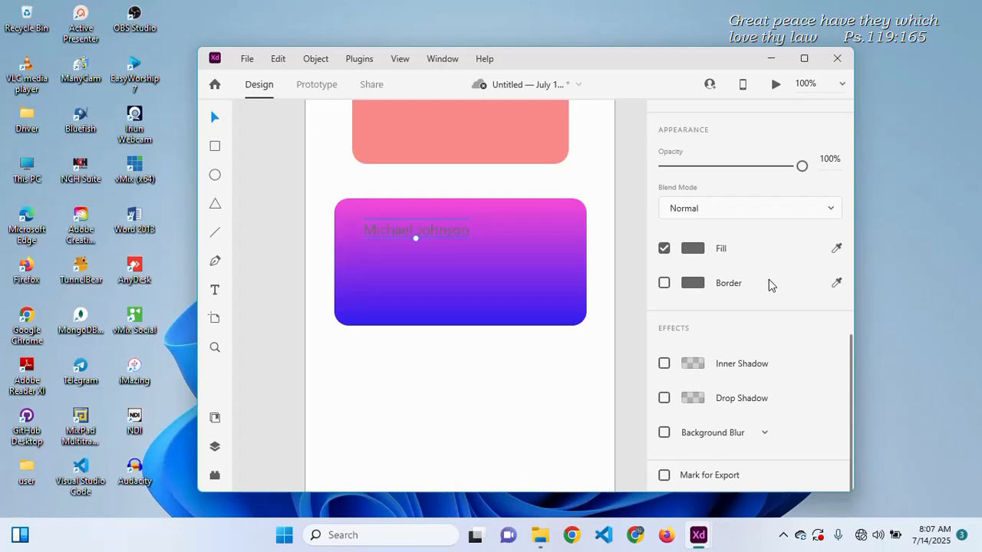
click(521, 281)
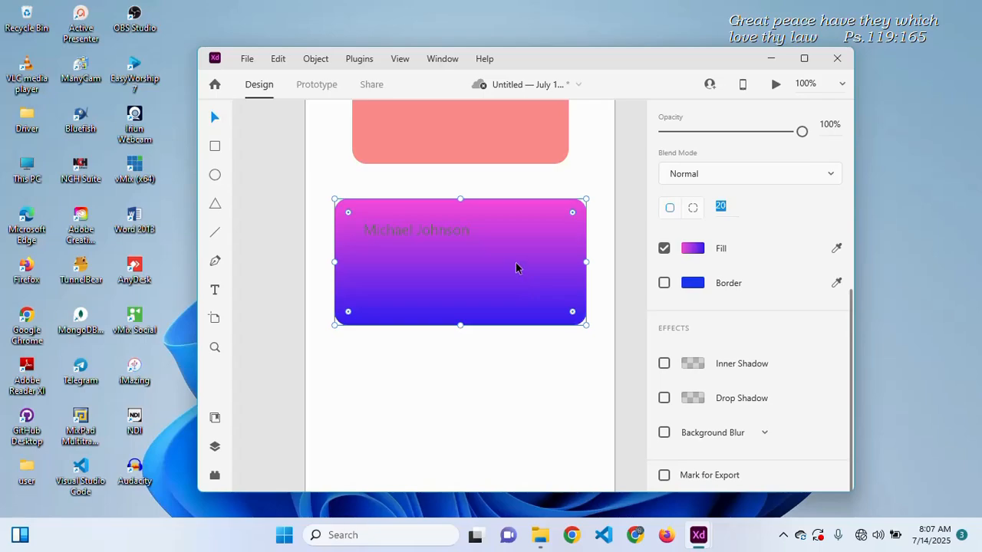
alt+drag(515, 268, 519, 412)
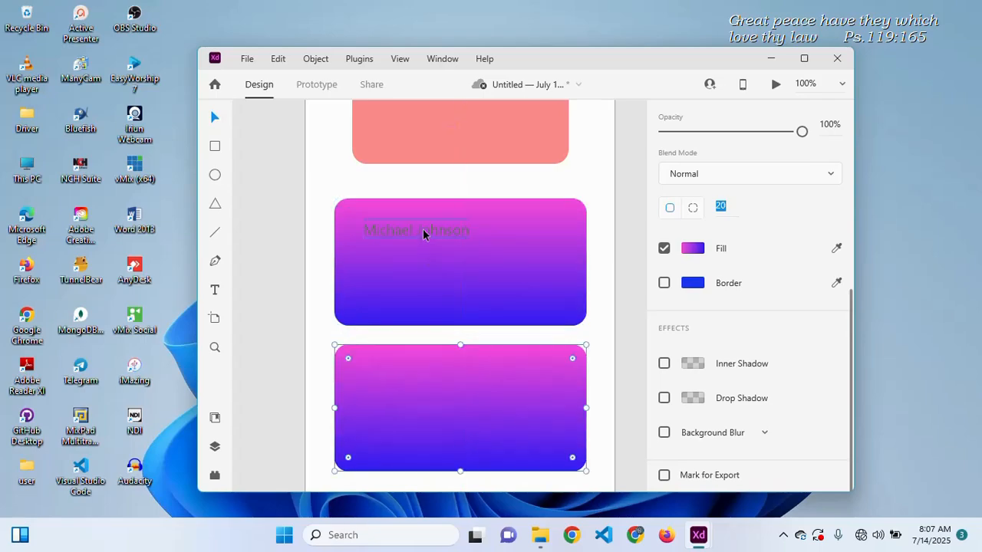
drag(422, 229, 403, 366)
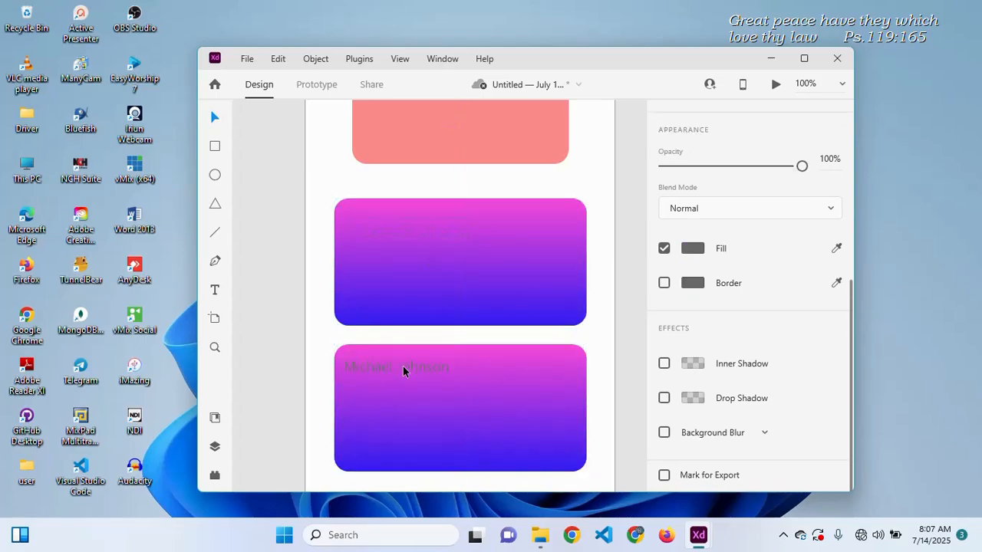
- Give the bottom card a gradient from blue-violet #5D51FF to black #000000
click(464, 395)
click(693, 283)
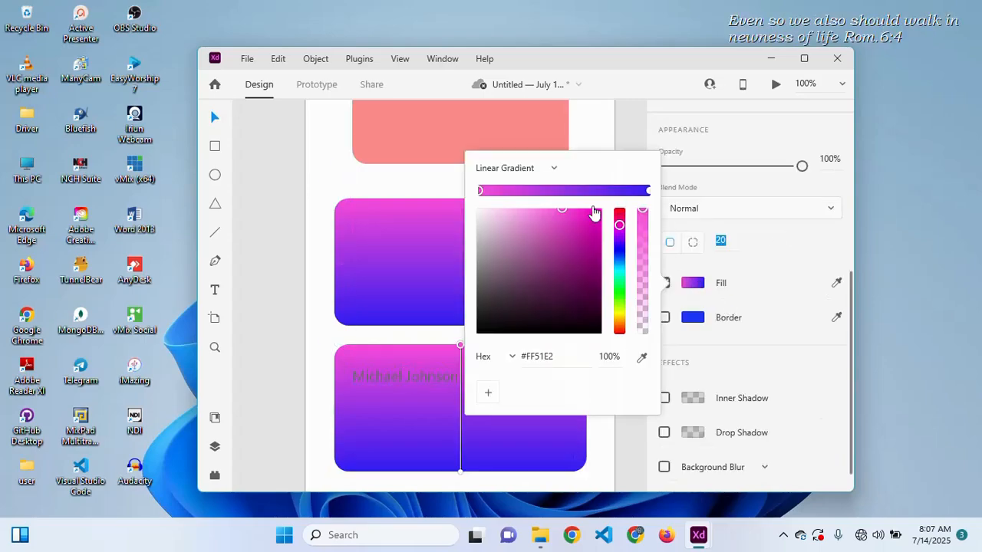
click(649, 191)
click(583, 309)
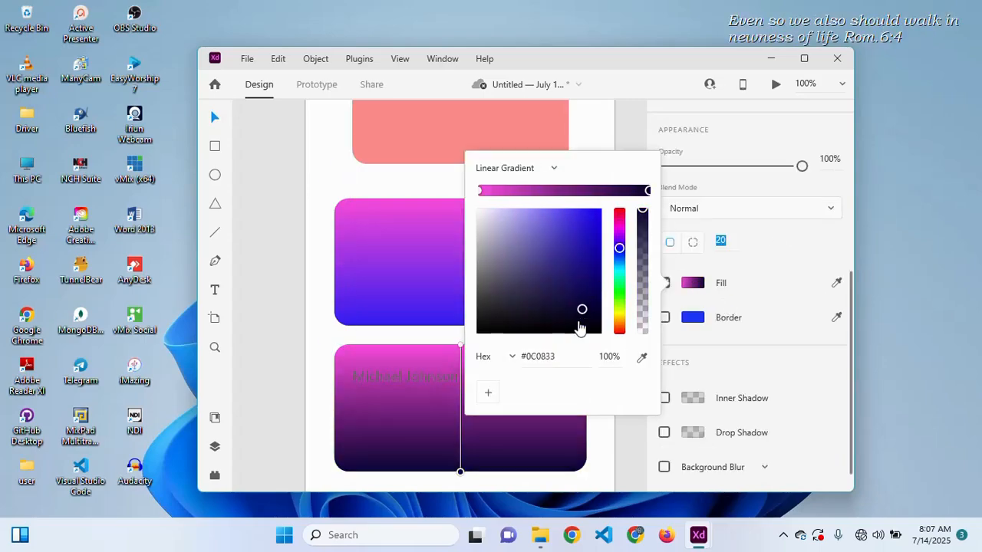
drag(579, 328, 572, 340)
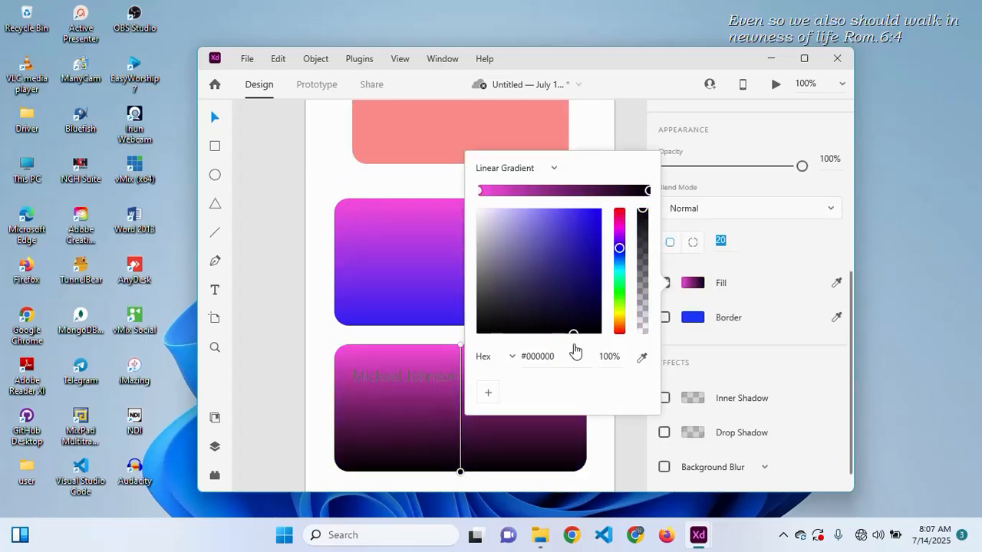
click(481, 193)
drag(619, 224, 620, 254)
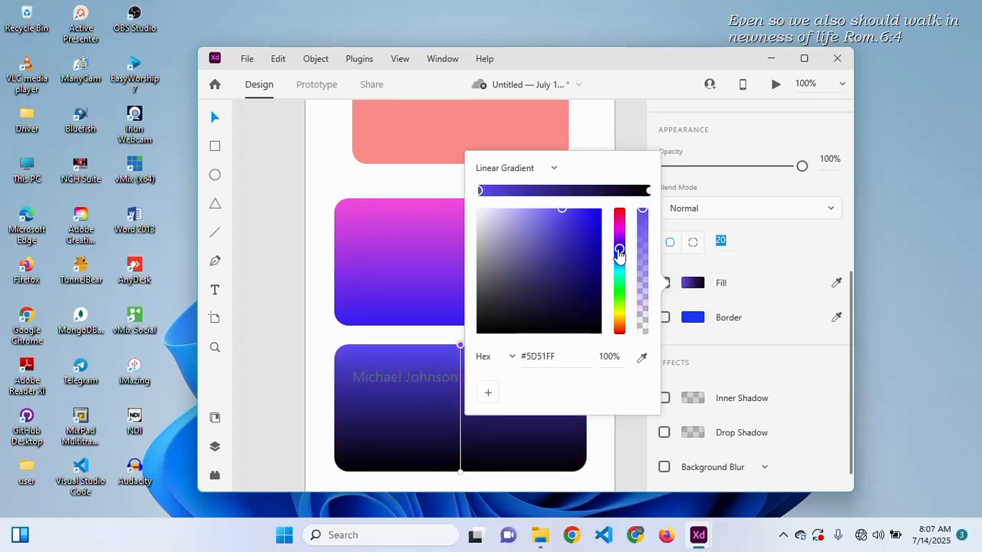
click(386, 380)
- Recolour the name text on the bottom card white #FFFFFF
click(387, 382)
scroll(688, 298, up, 3)
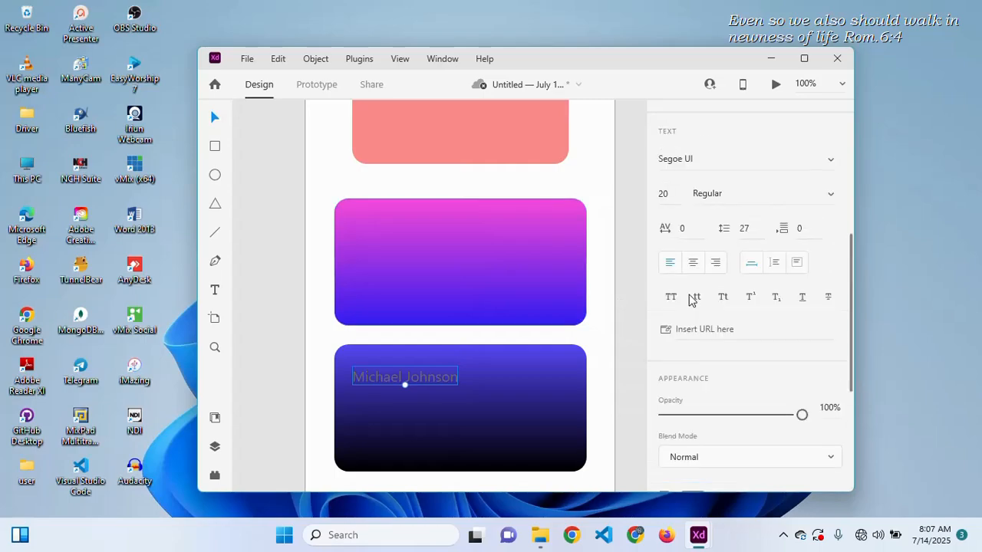
scroll(717, 329, down, 3)
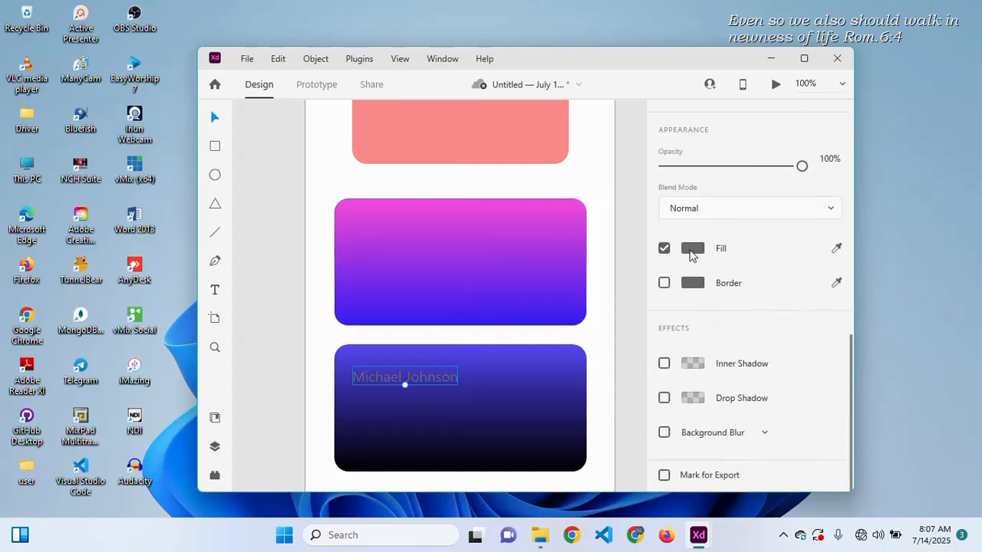
click(693, 256)
drag(506, 194, 458, 126)
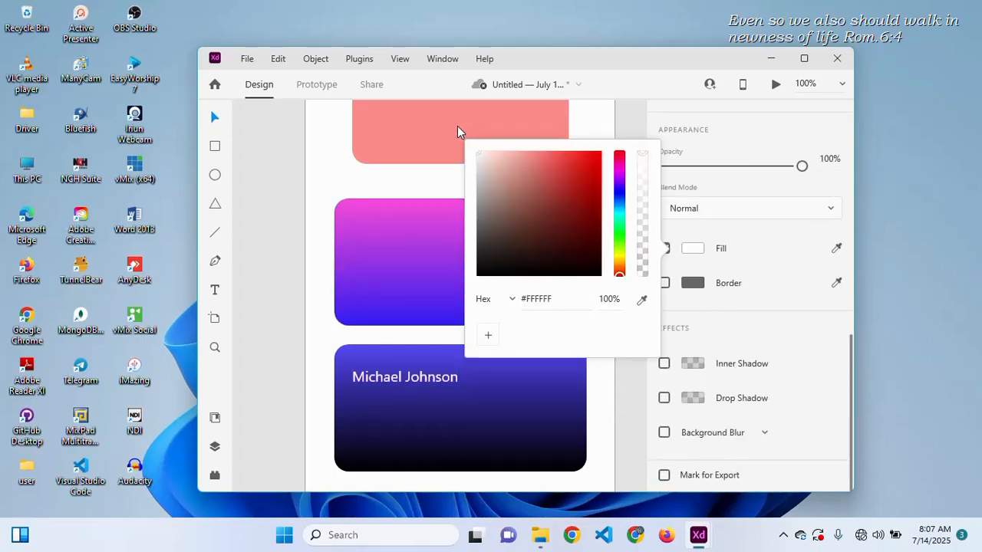
click(790, 316)
scroll(790, 316, up, 5)
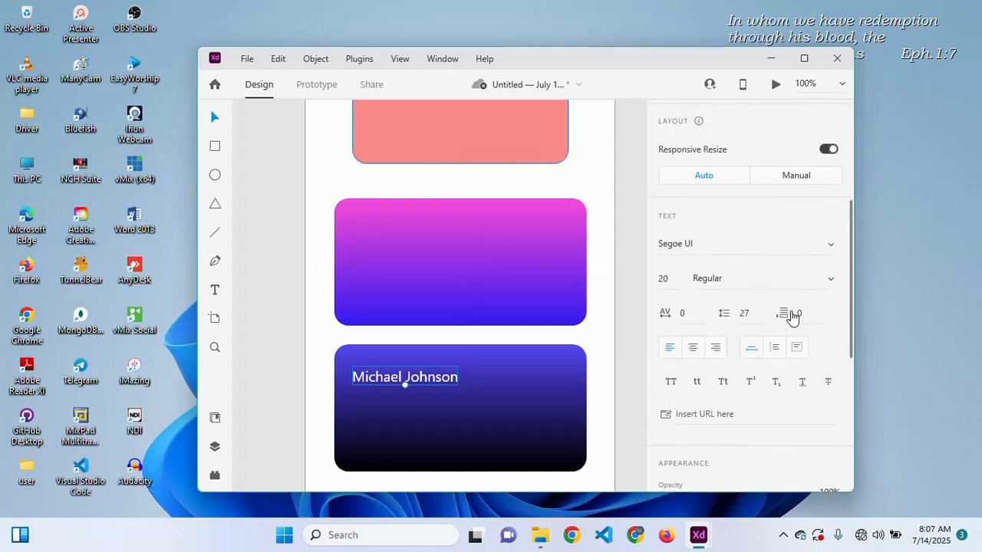
- Change the name text's font from Segoe UI to Poppins 20 Regular, then reselect the name
scroll(792, 318, down, 1)
click(725, 237)
text(Poppins)
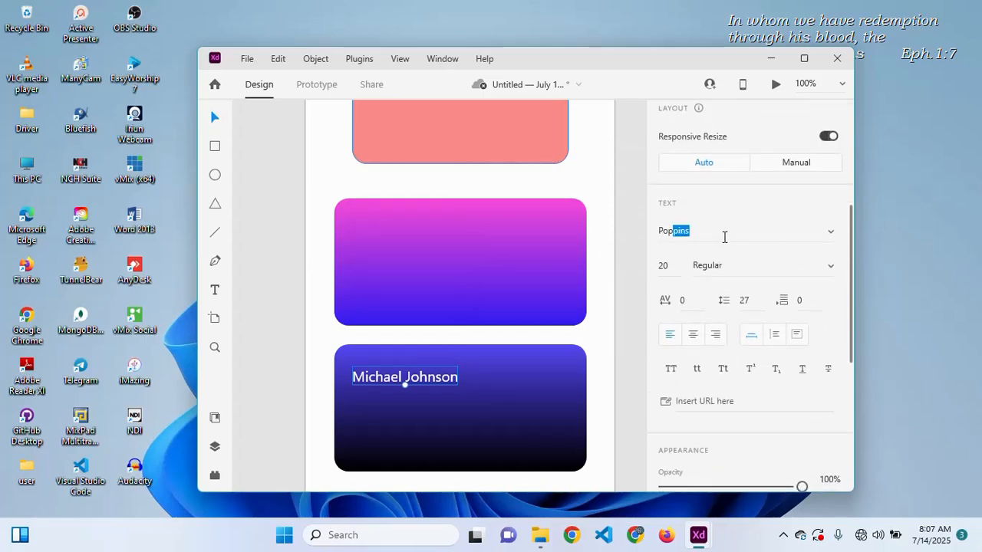
key(Return)
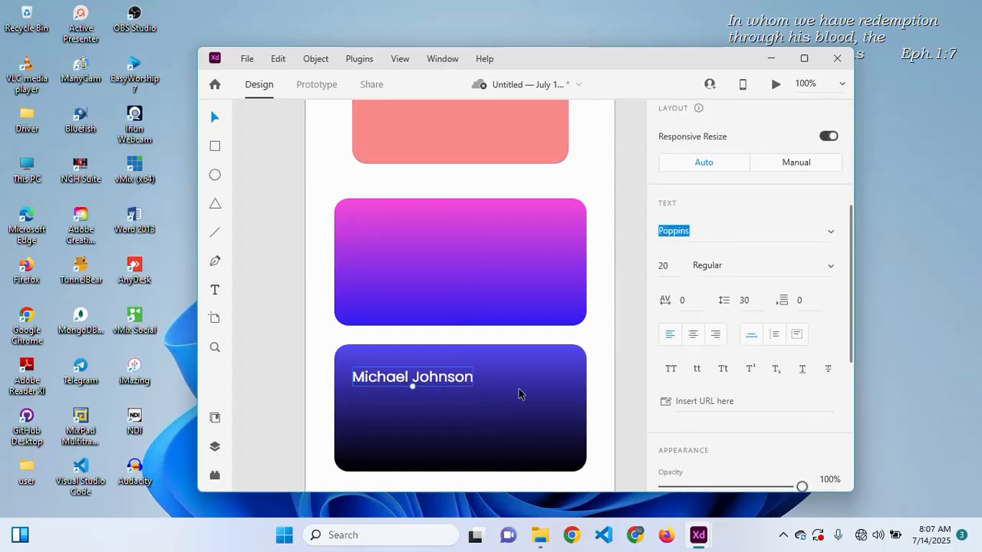
click(465, 448)
click(434, 385)
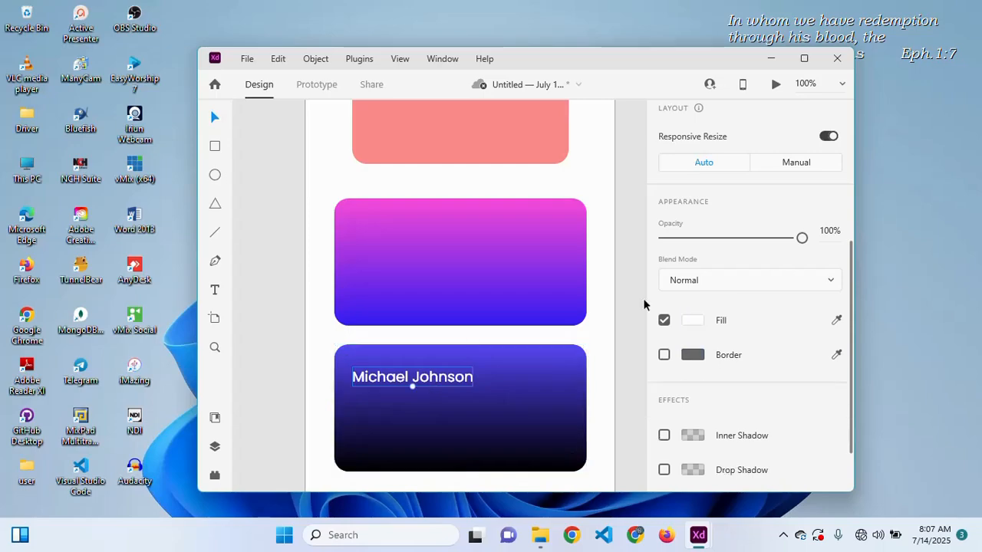
click(667, 266)
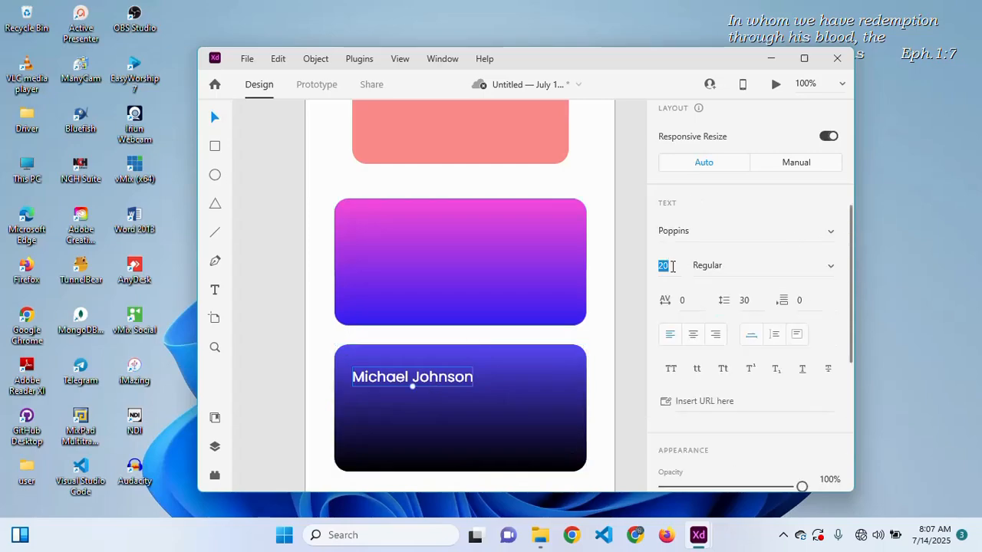
click(460, 423)
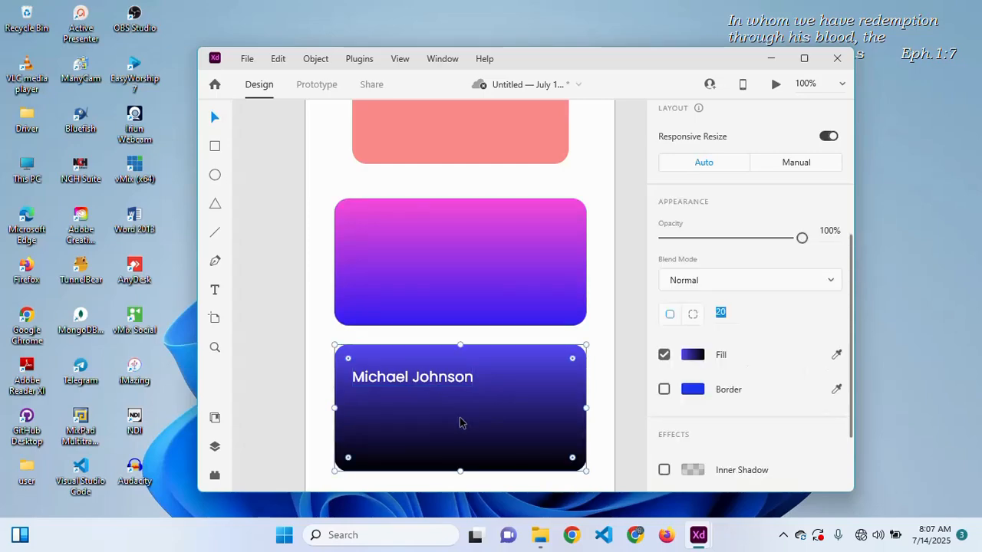
click(437, 389)
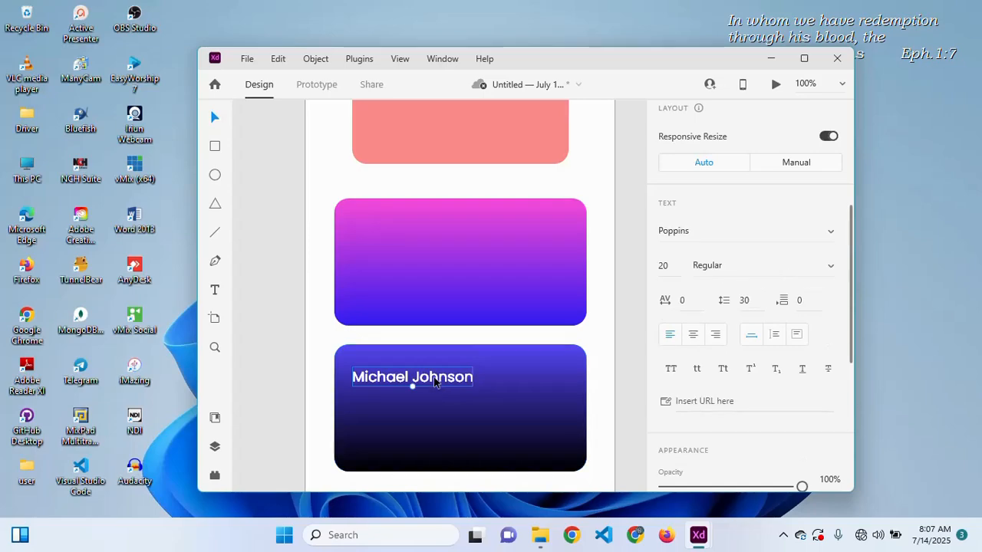
- Duplicate the name text lower on the card and replace it with a sample 16-digit card number
drag(437, 388, 435, 451)
double_click(436, 449)
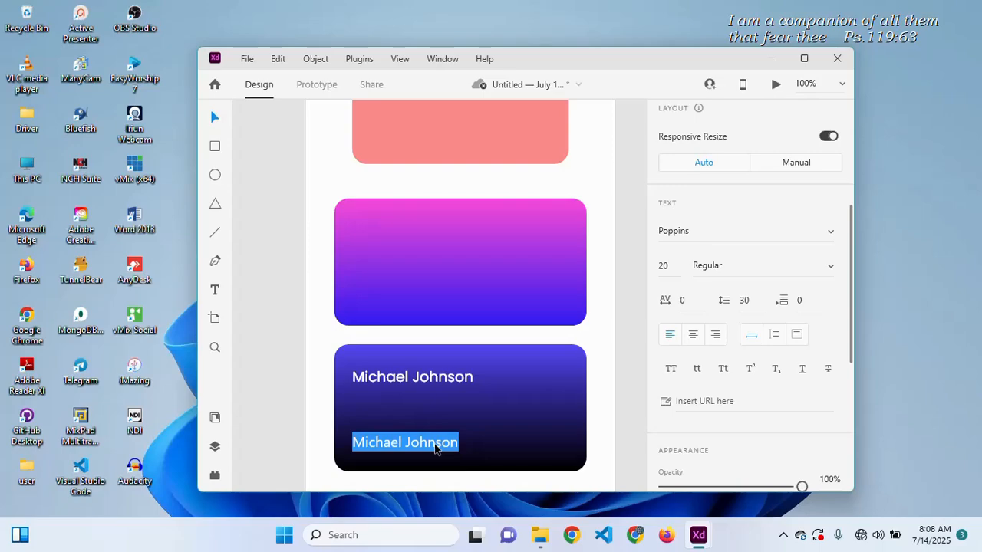
click(437, 447)
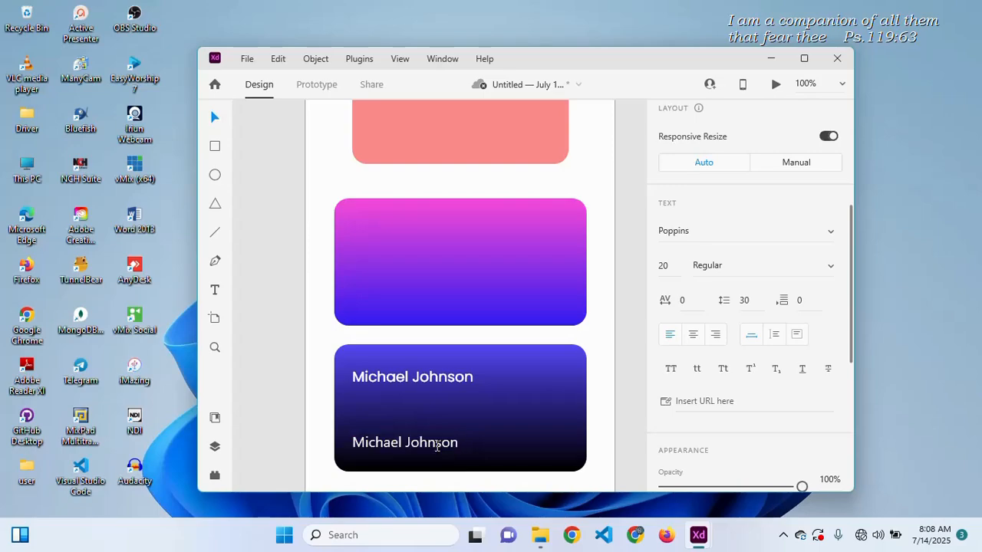
right_click(891, 253)
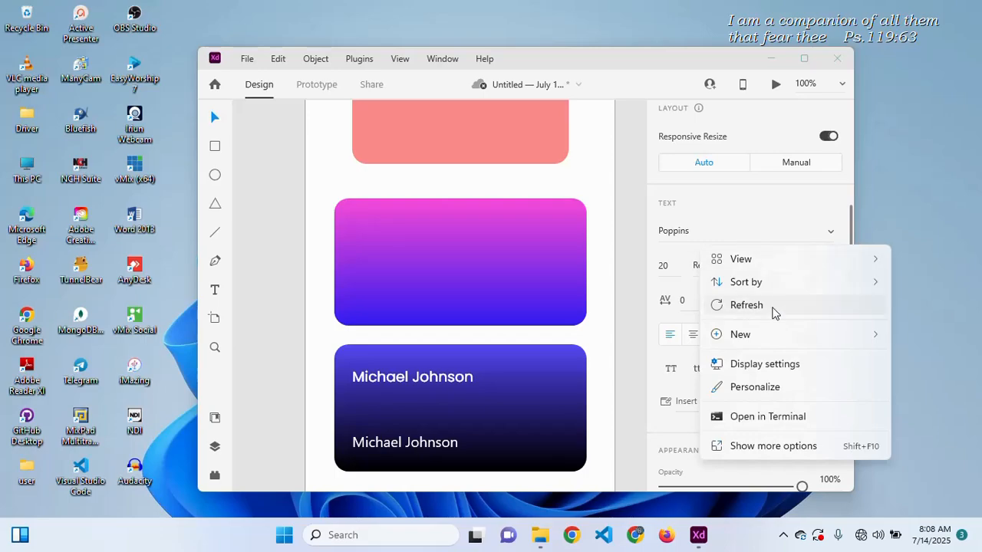
click(523, 357)
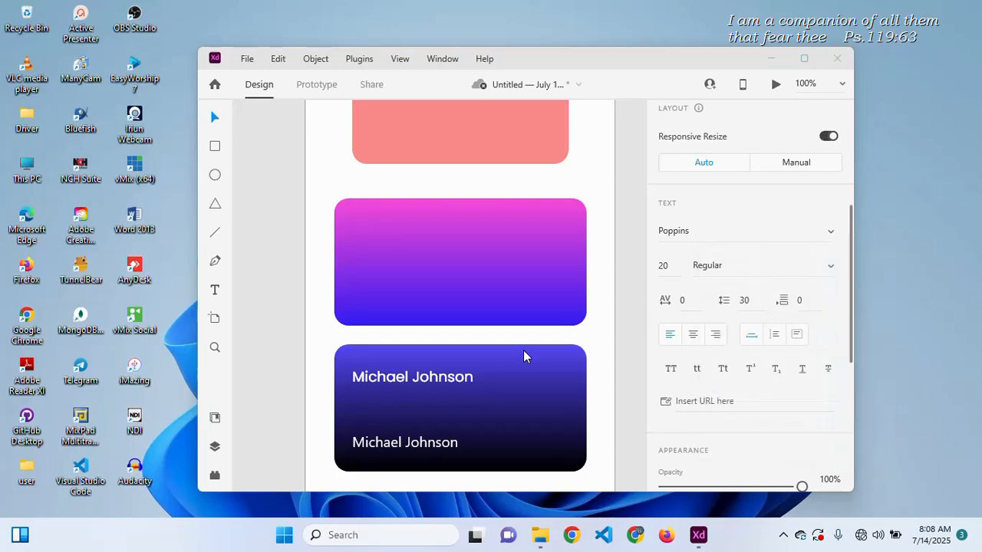
double_click(412, 444)
text(123)
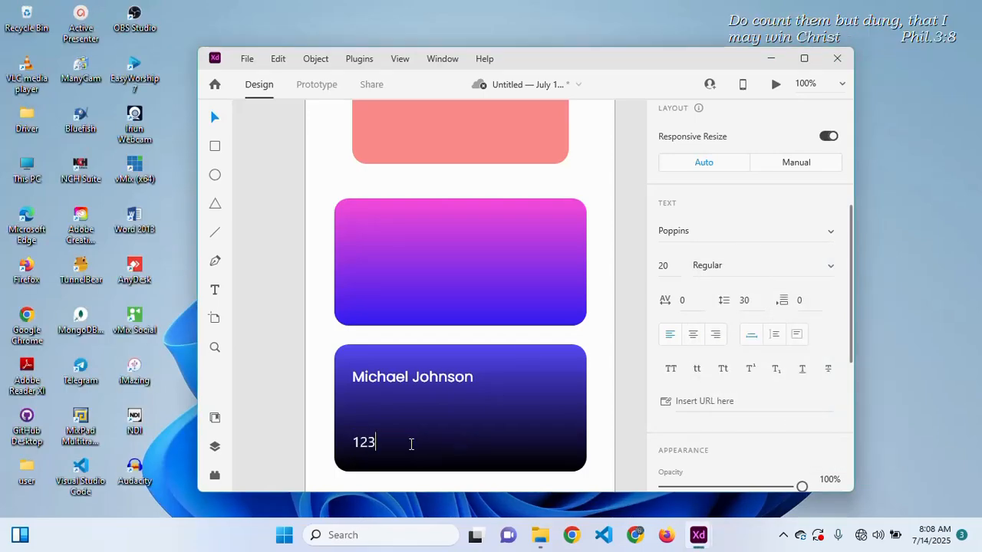
text(4 1234)
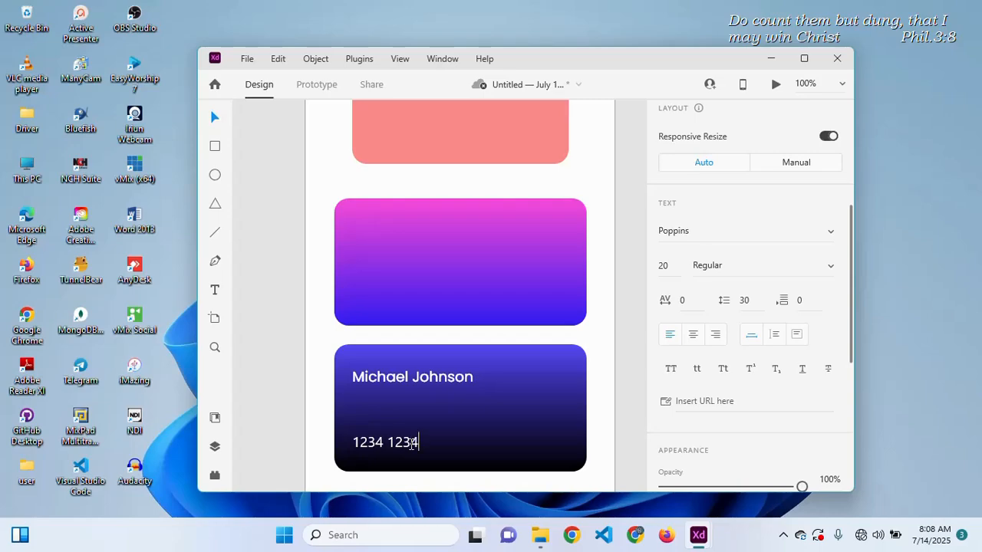
text( 1234 12340000)
key(Escape)
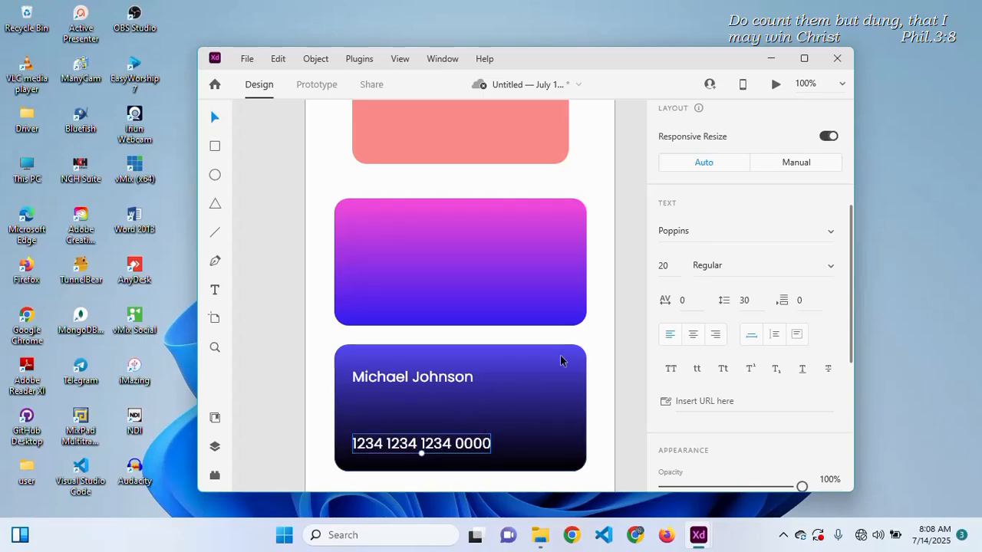
- Fade the card number to 25% opacity and centre it horizontally on the card
double_click(676, 262)
key(Escape)
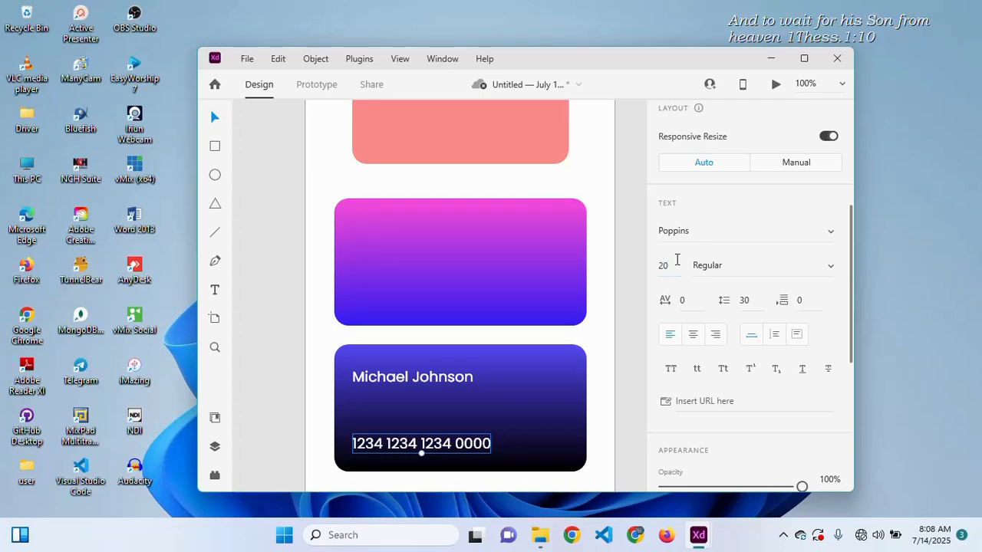
key(2)
key(5)
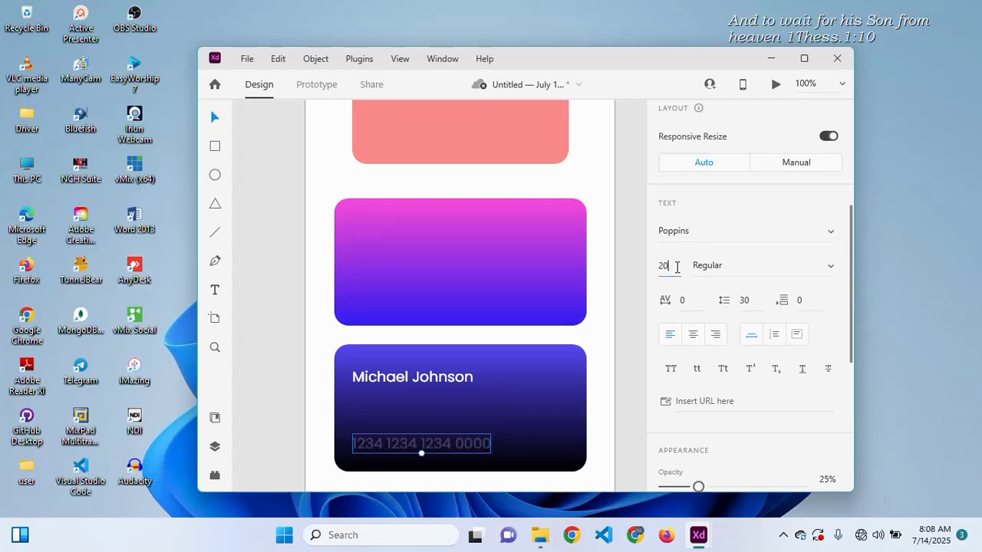
double_click(677, 266)
text(25)
key(Return)
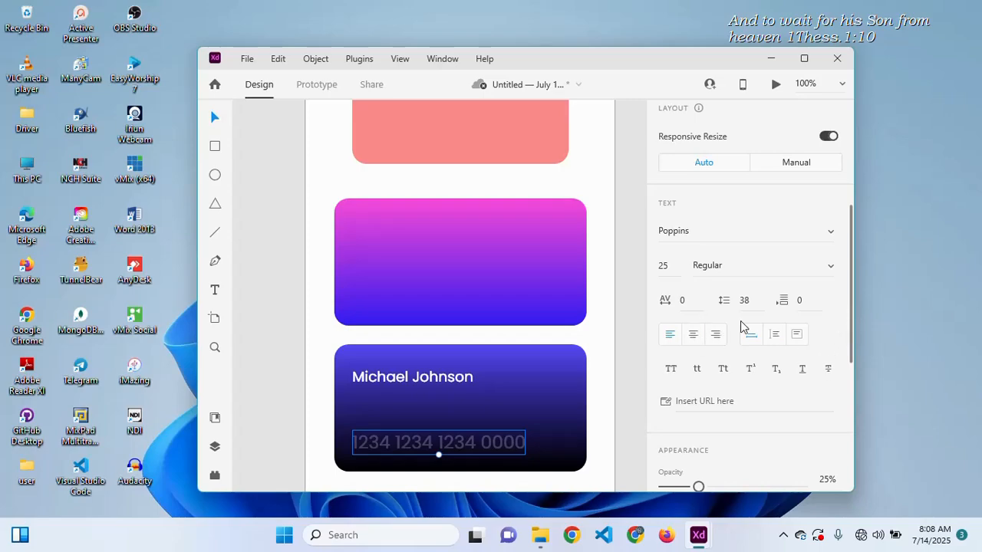
click(542, 412)
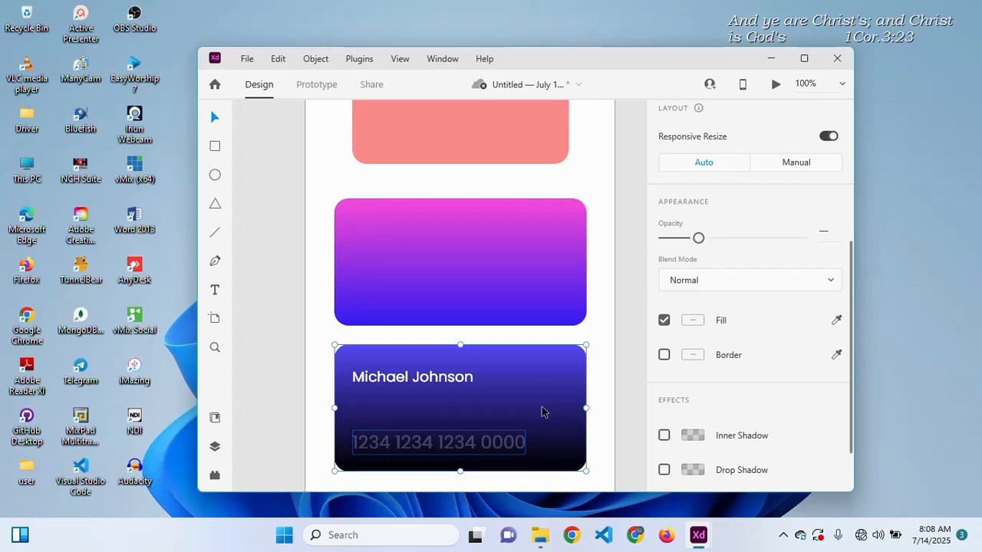
key(shift+c)
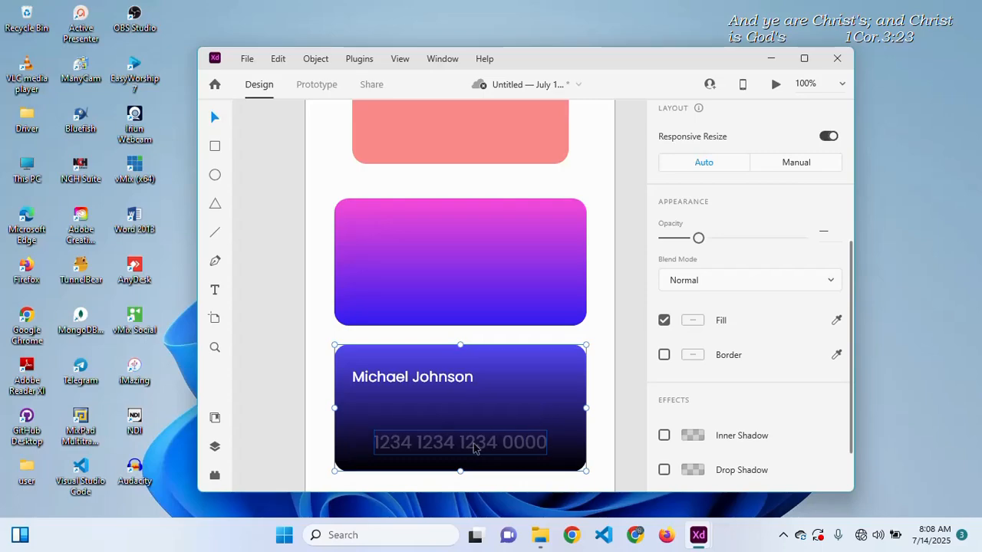
click(607, 416)
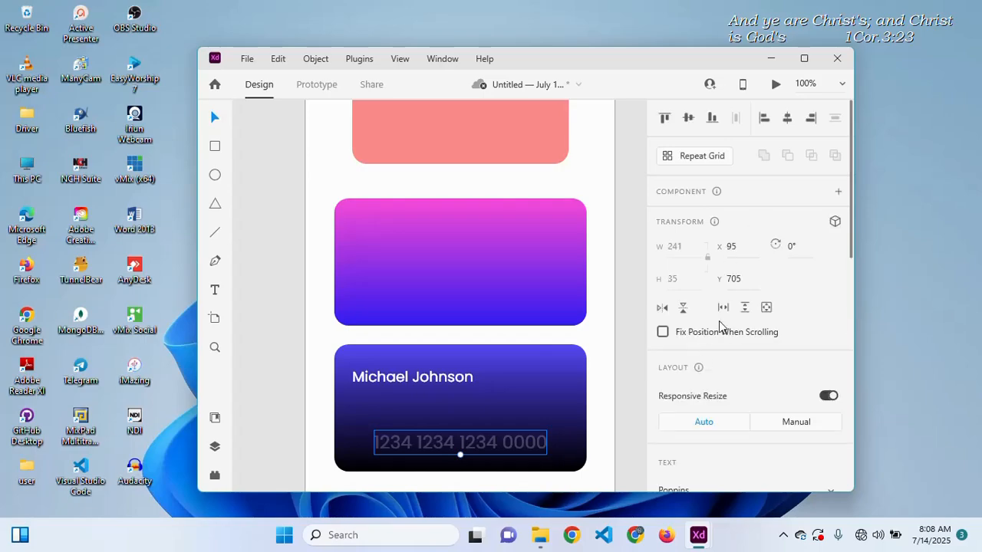
- Set the card number to size 20 with paragraph spacing 24 and character spacing 230
drag(853, 176, 850, 296)
drag(804, 244, 804, 225)
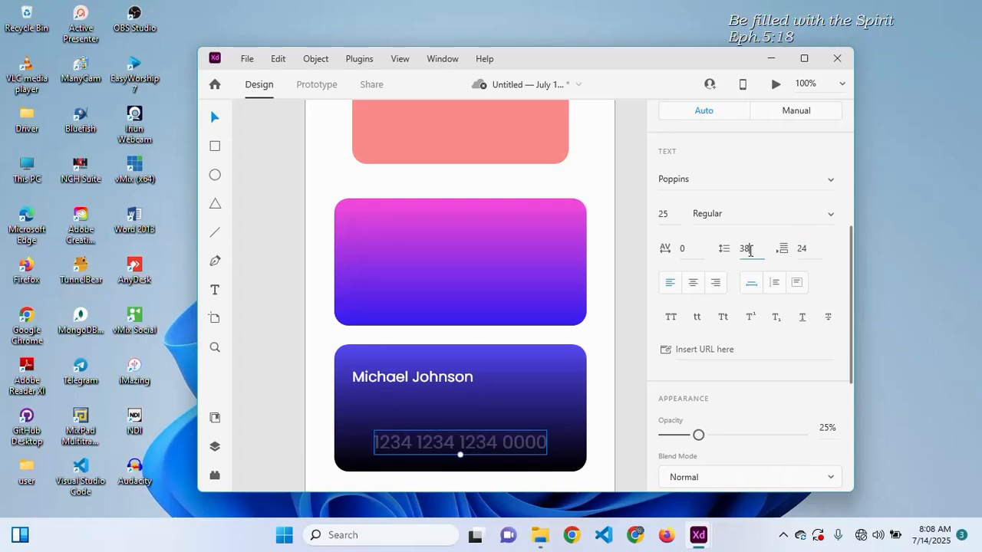
drag(755, 250, 756, 225)
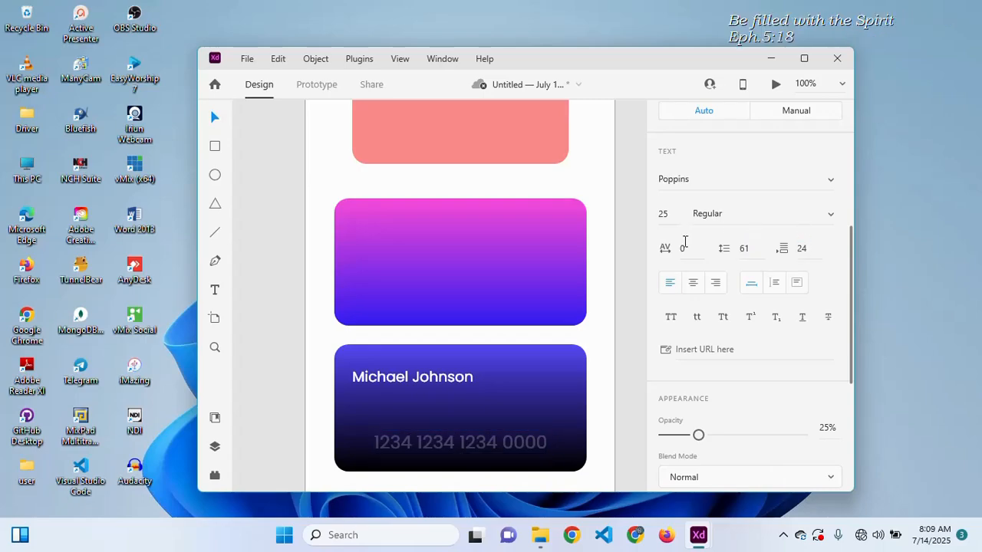
drag(693, 254, 739, 237)
click(748, 249)
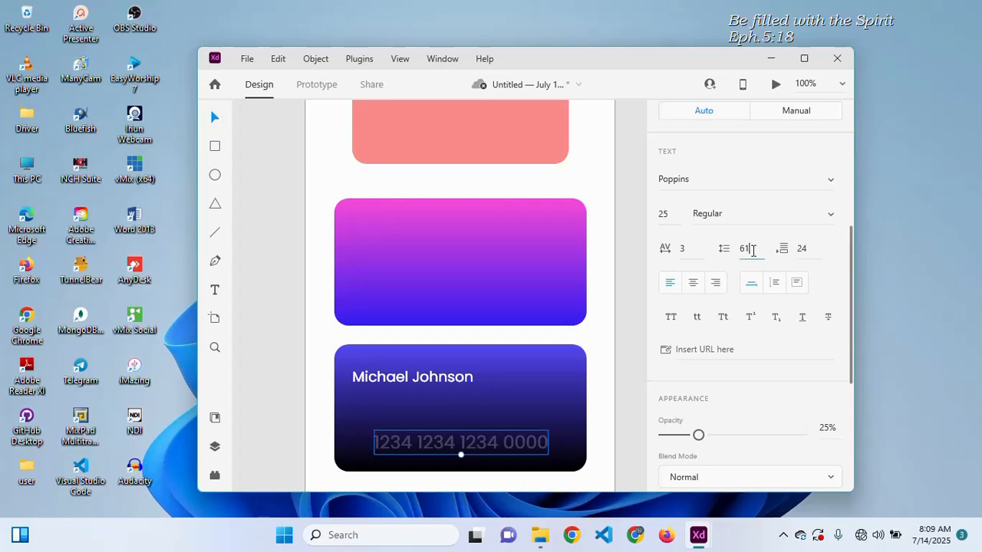
text(38)
key(Return)
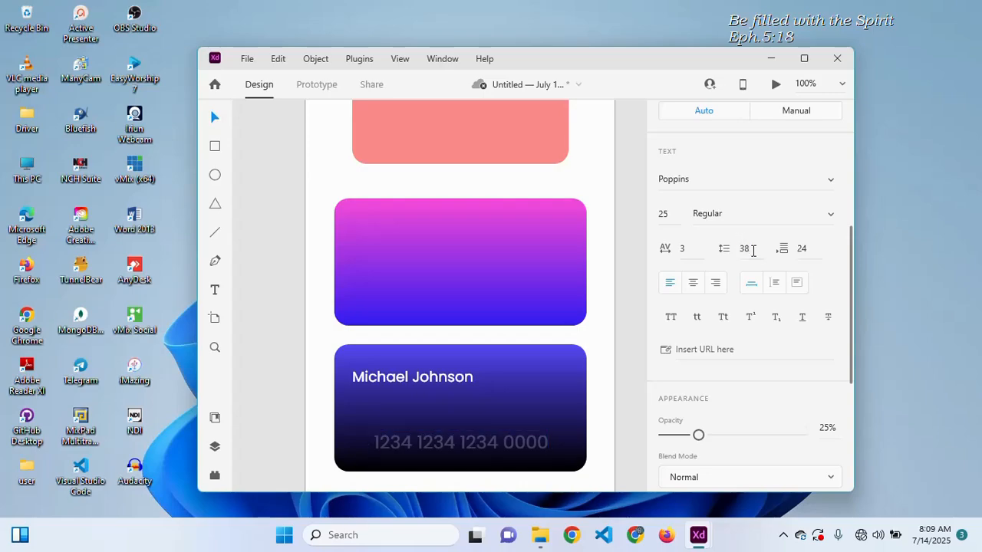
click(753, 250)
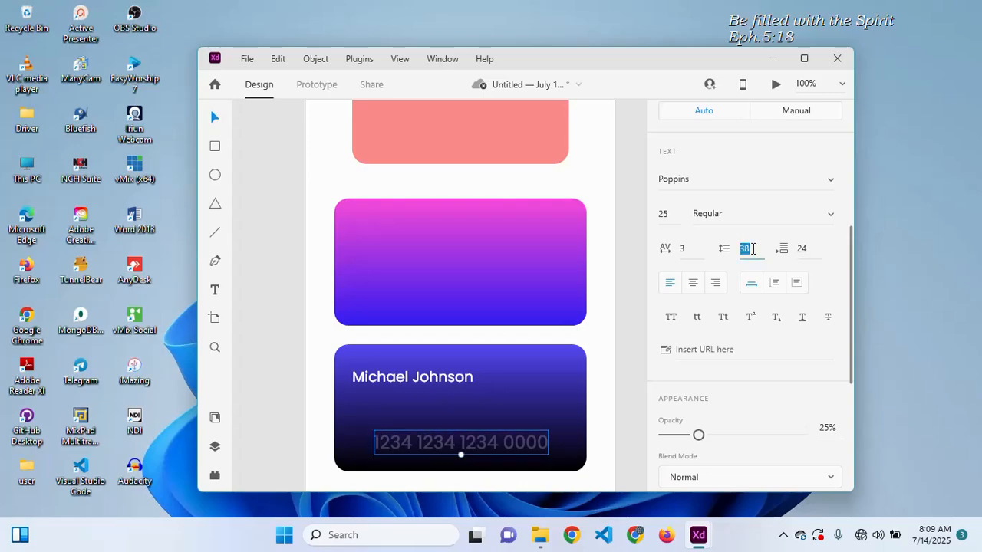
text(0)
key(Return)
click(695, 248)
drag(695, 248, 695, 196)
click(670, 215)
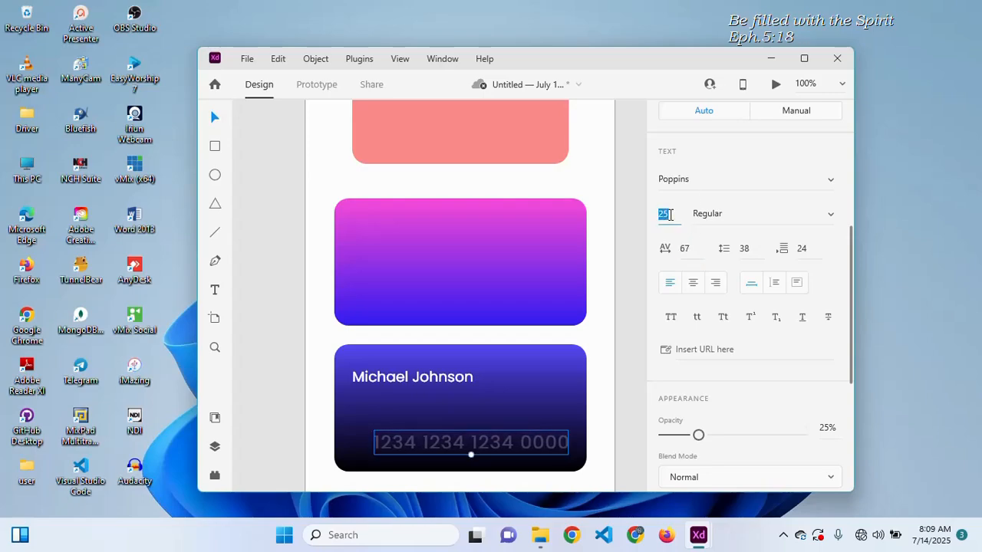
key(BackSpace)
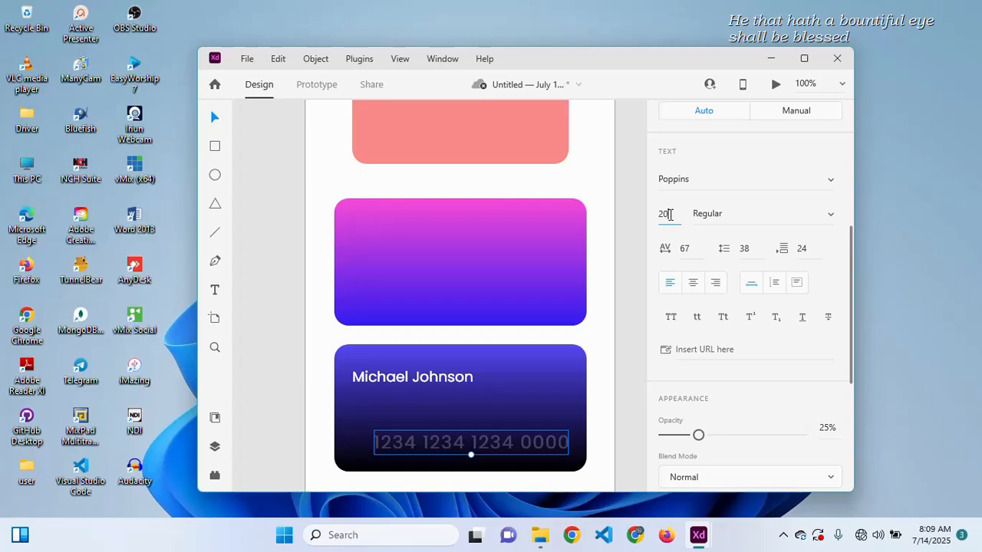
key(Return)
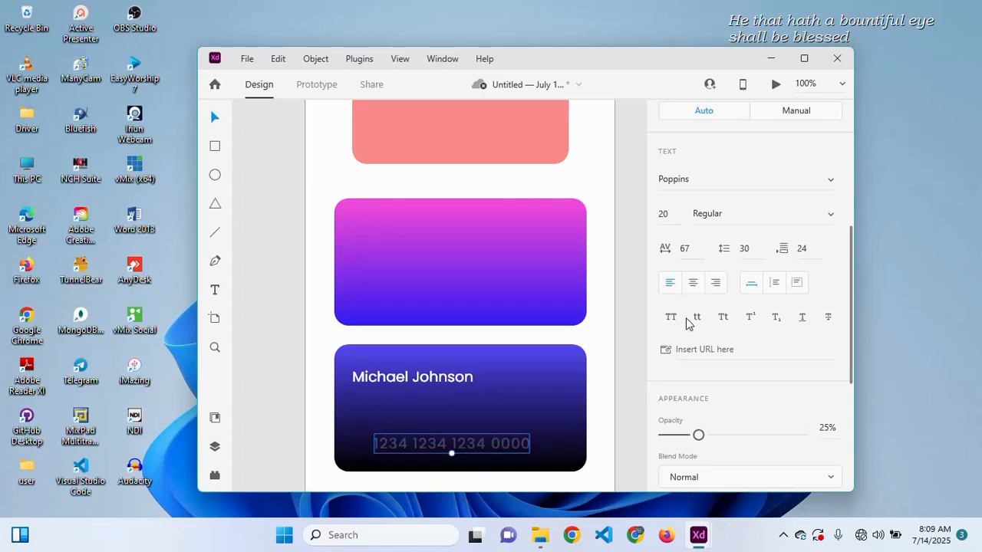
drag(693, 248, 698, 135)
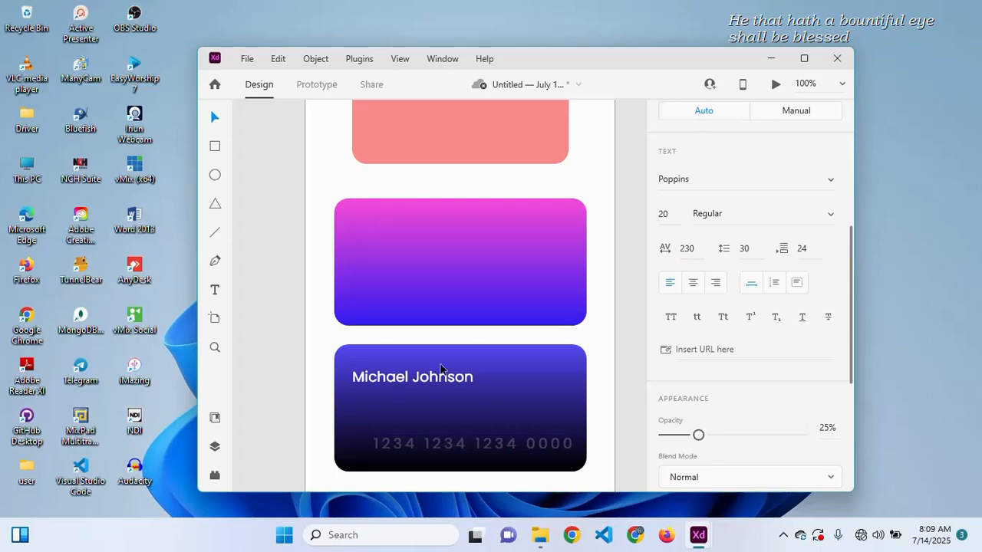
- Raise the card number's character spacing from 230 to 302
click(432, 419)
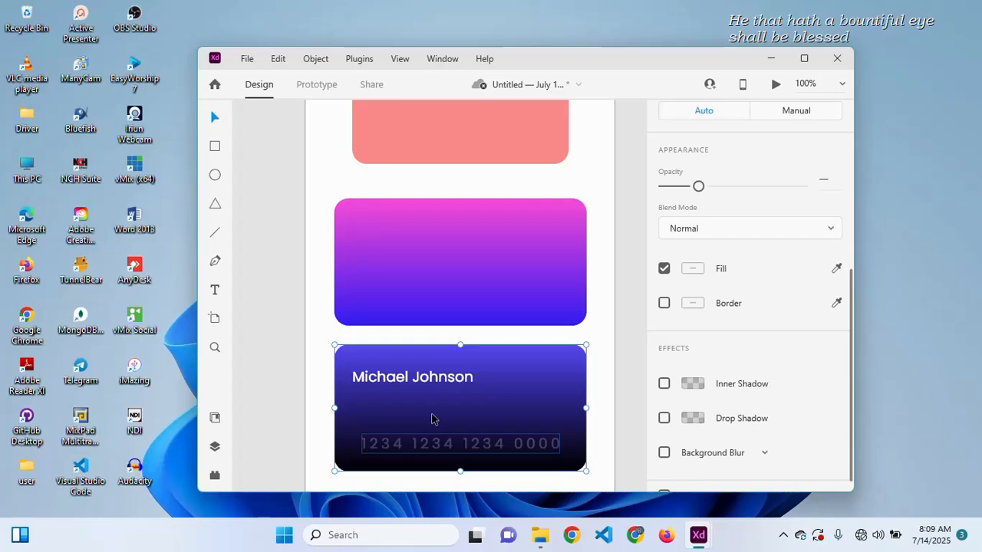
click(594, 402)
scroll(594, 402, down, 2)
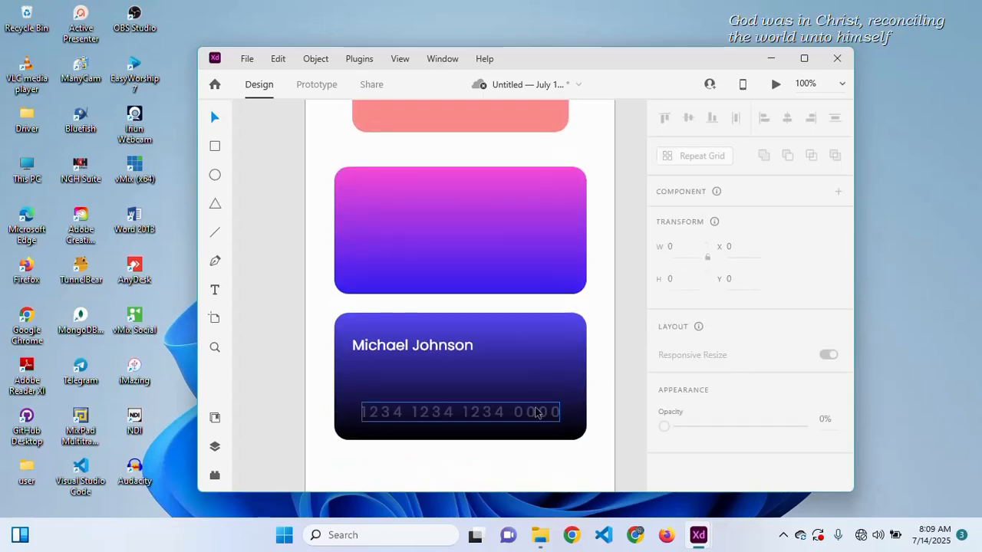
click(501, 363)
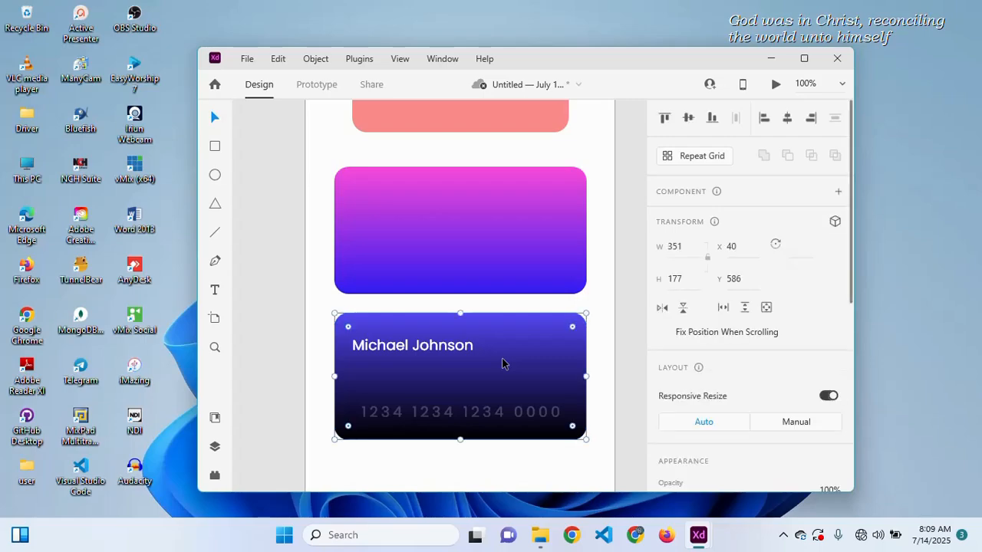
double_click(492, 415)
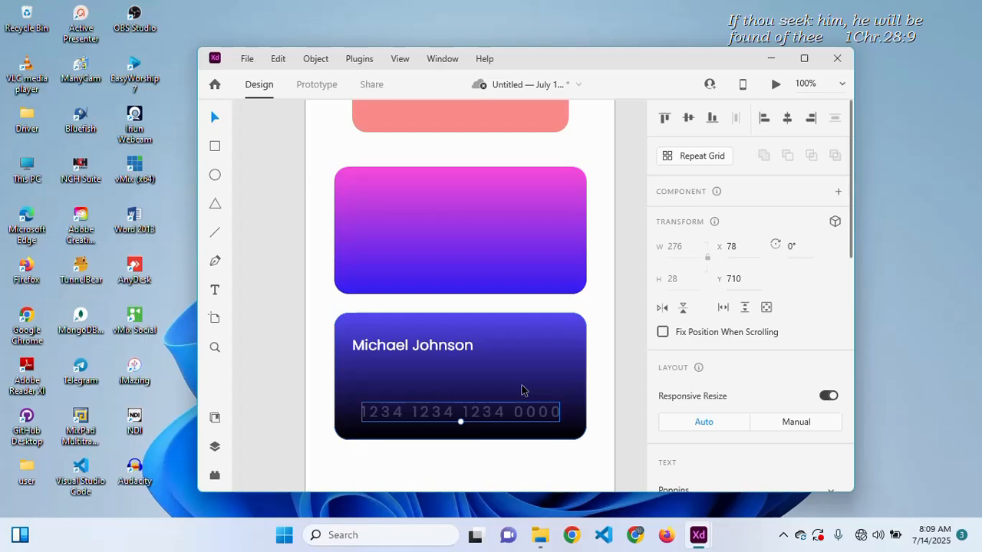
click(521, 390)
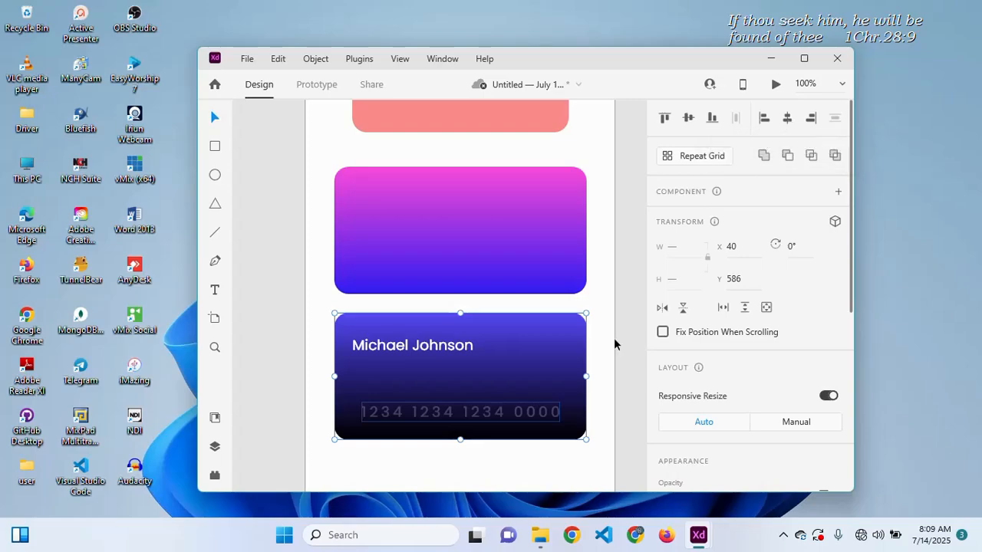
double_click(506, 419)
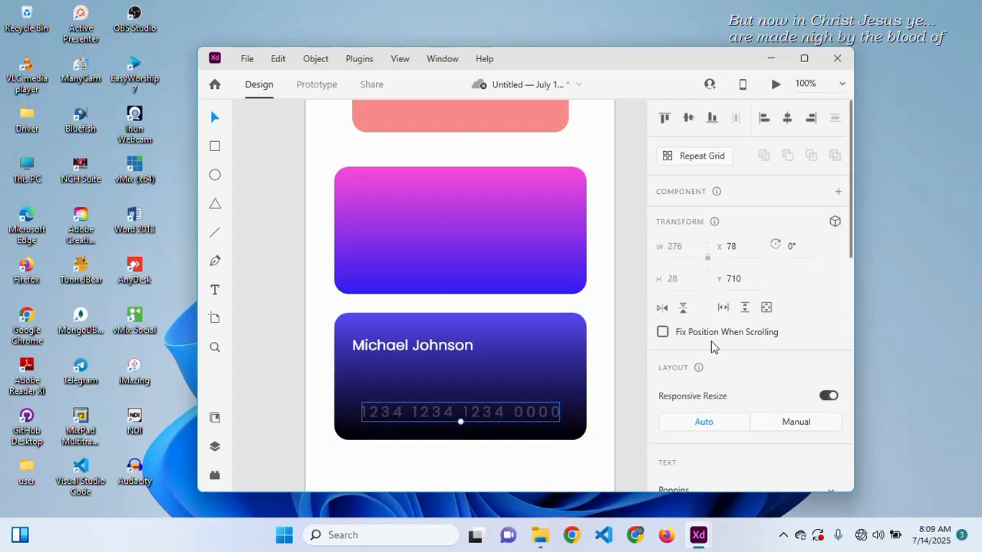
scroll(753, 375, down, 5)
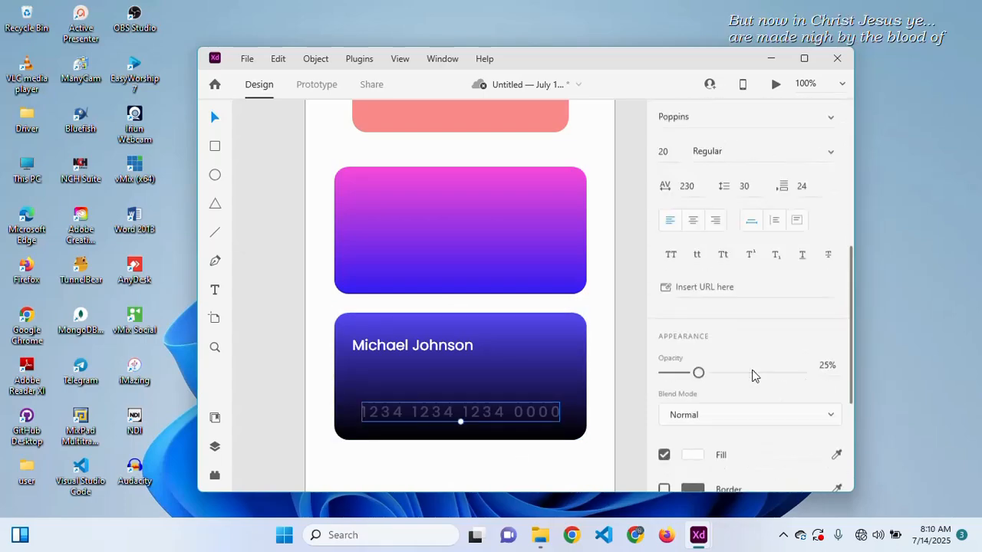
click(696, 127)
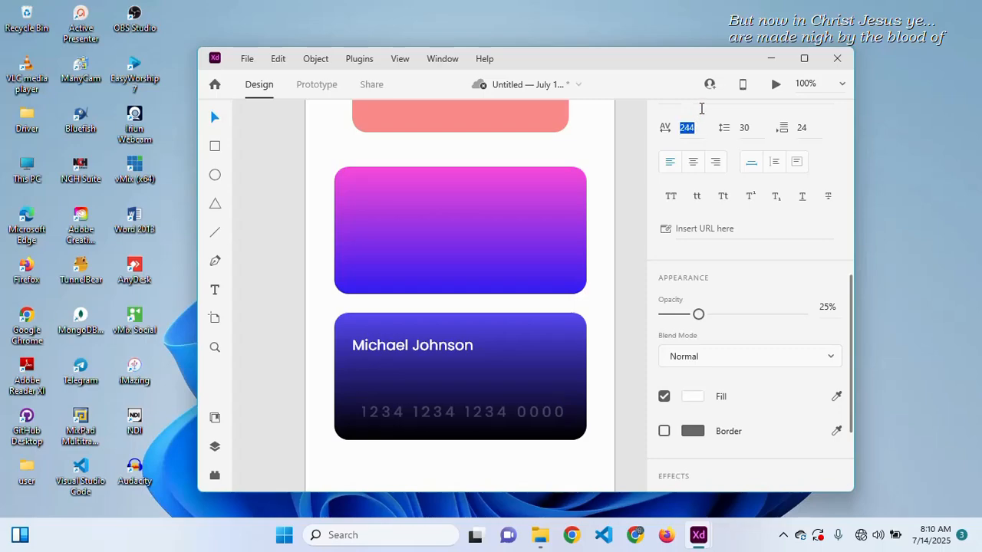
key(shift+Up)
key(shift+Up)
key(shift+Up)
key(shift+Up)
key(shift+Up)
key(shift+Up)
drag(702, 78, 702, 69)
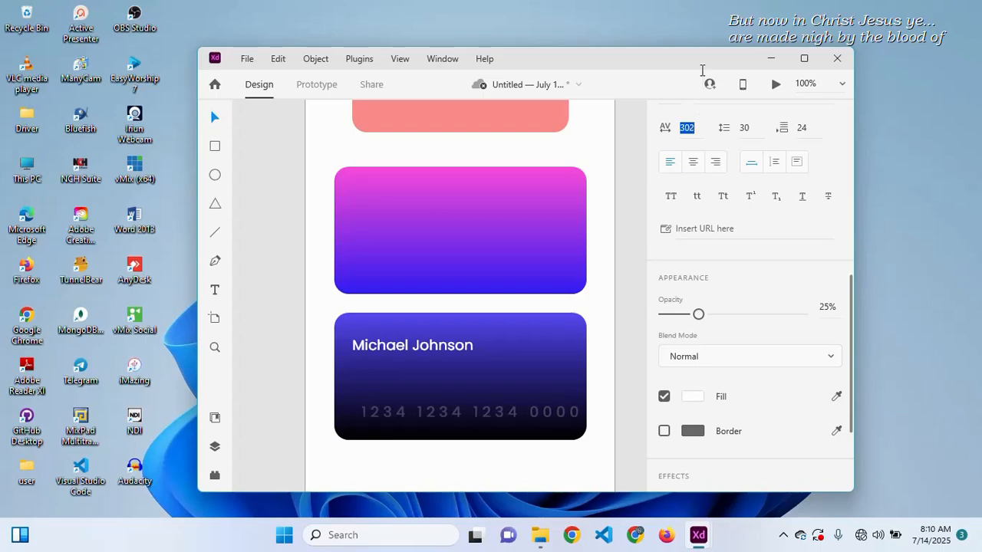
- Try centring and left-aligning the texts, undo it, and select both name and number
click(496, 384)
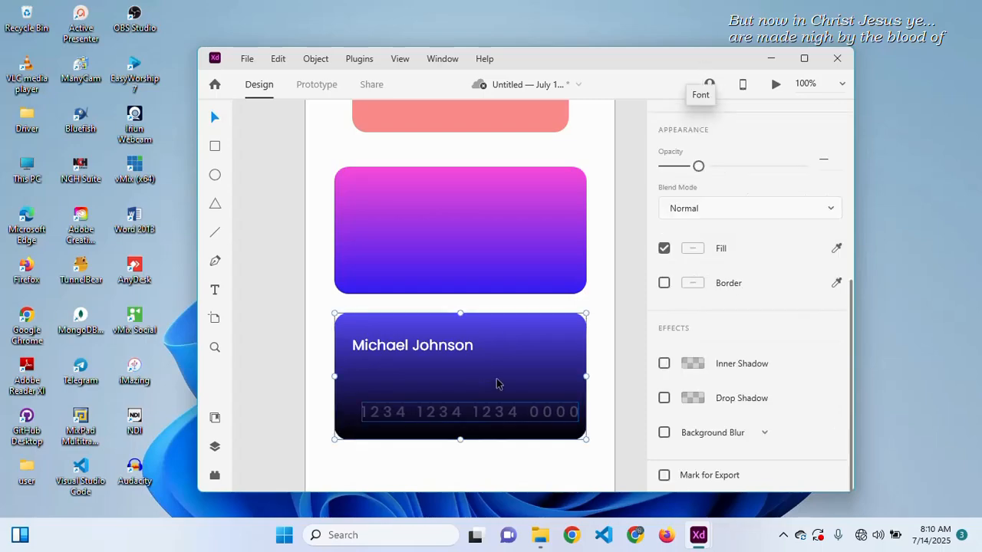
key(shift+c)
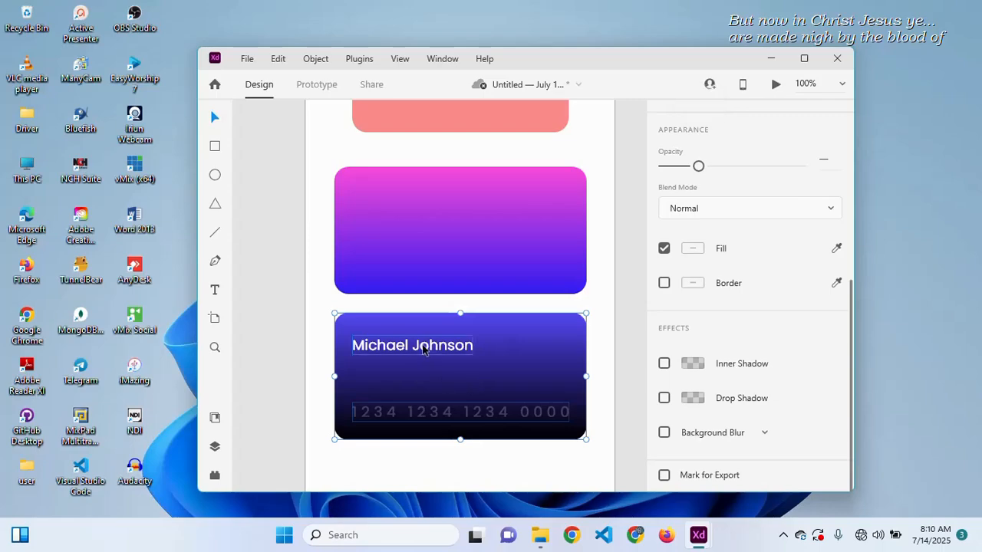
key(ctrl+shift+Left)
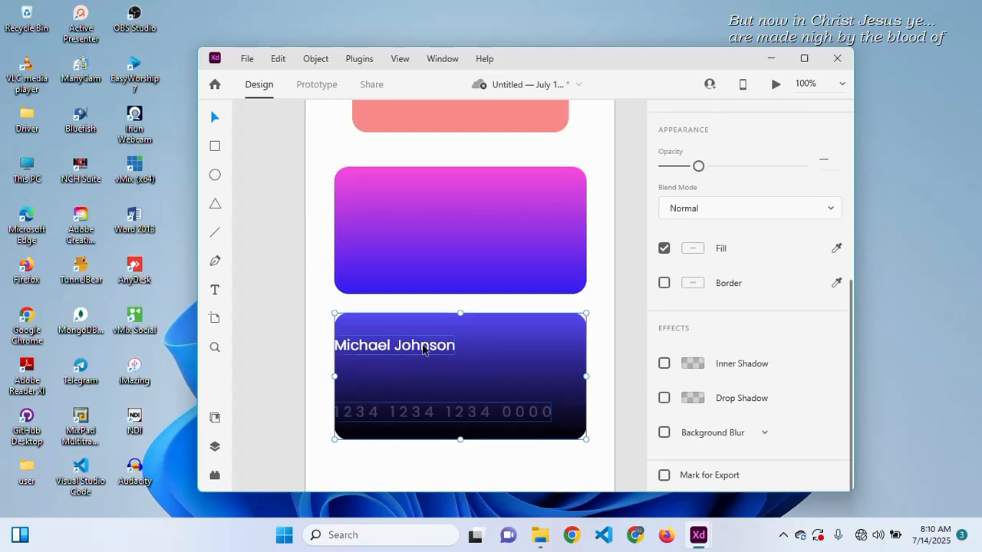
key(ctrl+z)
click(311, 373)
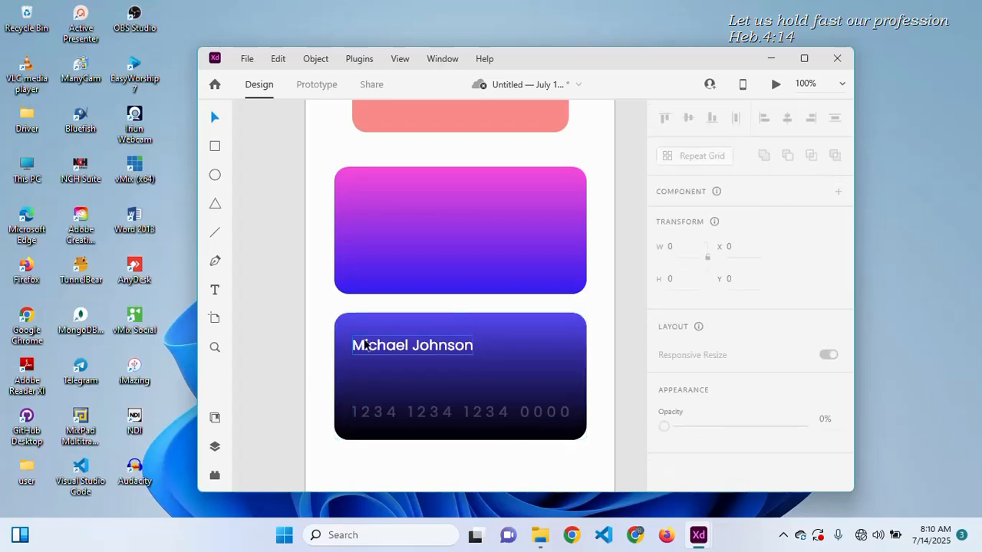
click(365, 344)
shift+click(384, 411)
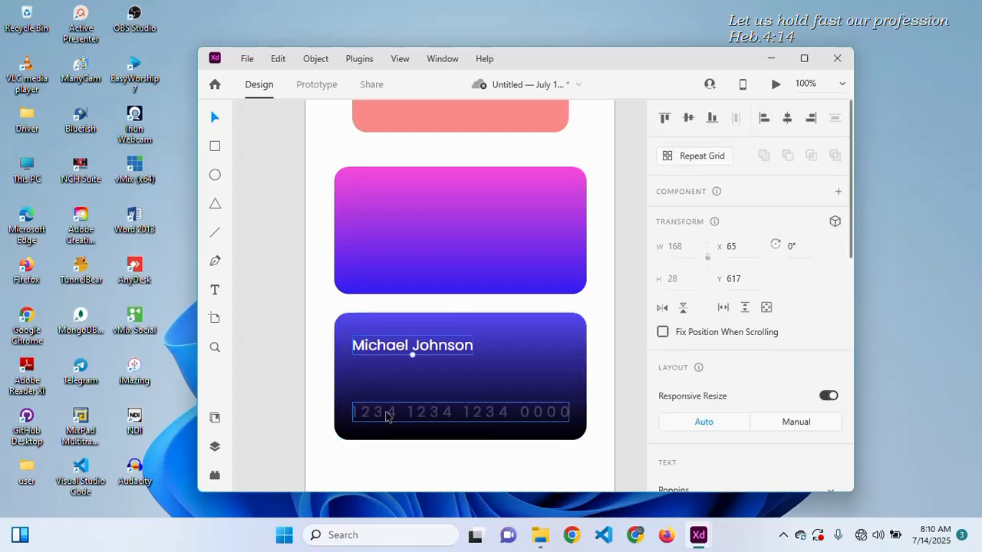
- Raise the card number's opacity to 80%
click(580, 302)
click(469, 421)
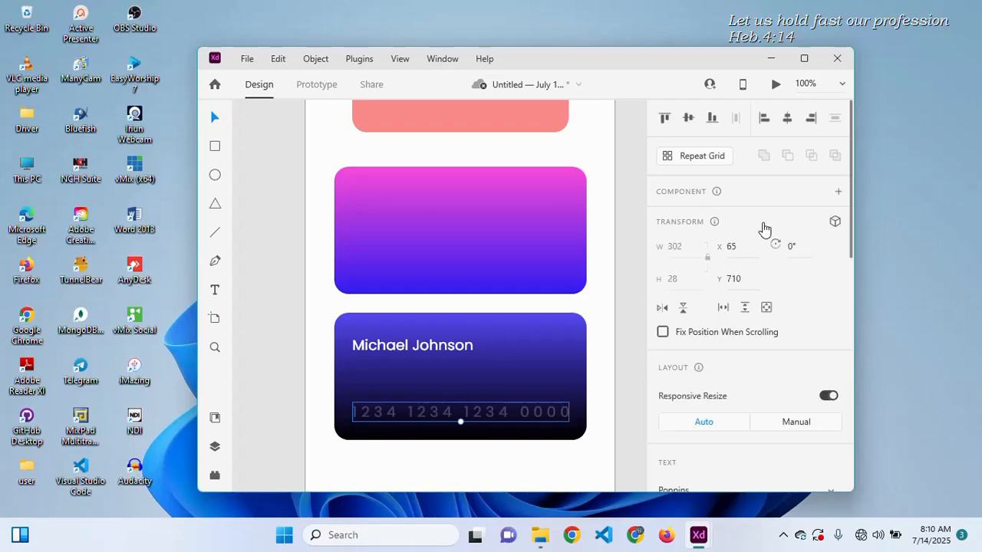
scroll(763, 228, down, 2)
scroll(765, 246, down, 1)
scroll(788, 265, down, 3)
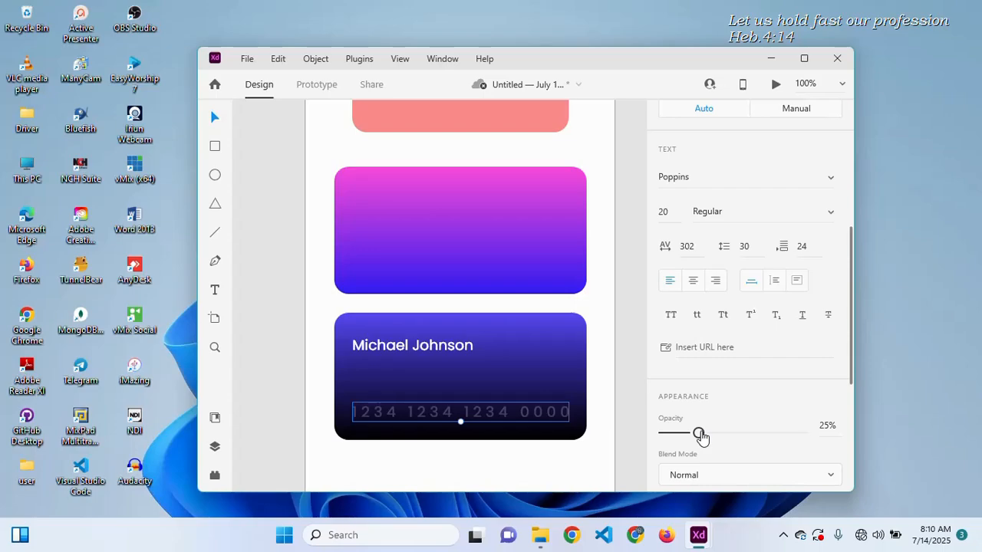
drag(700, 436, 775, 434)
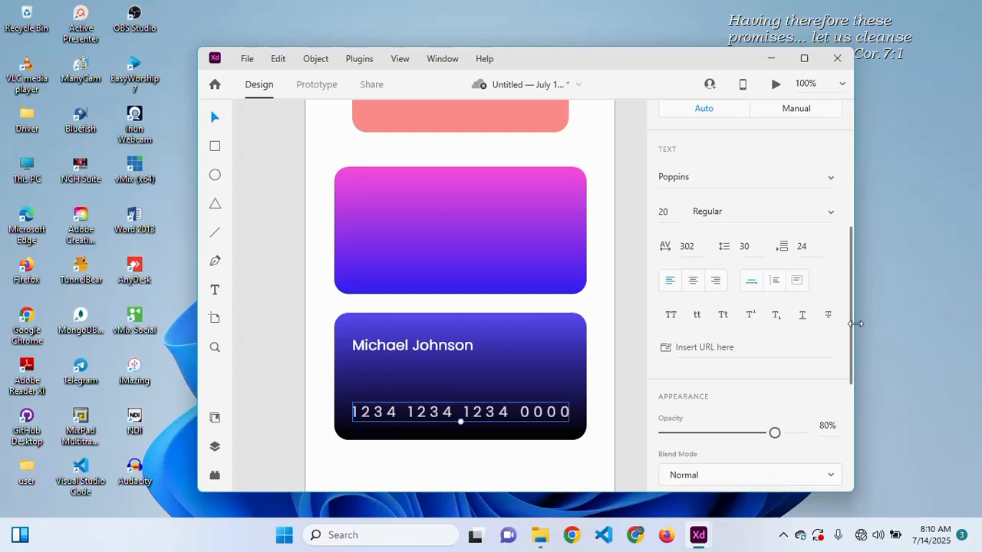
drag(854, 331, 853, 408)
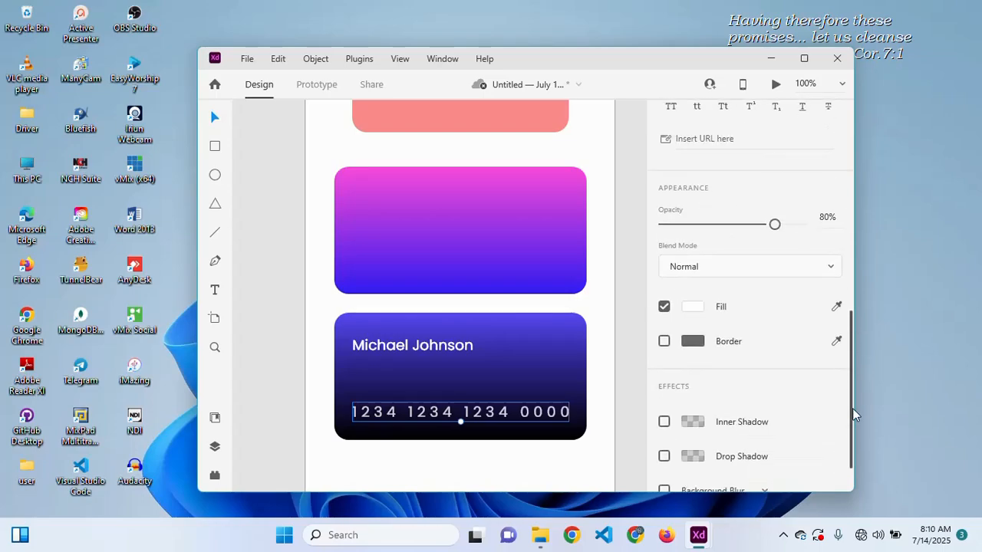
- Change the card number's fill colour to gold #FFC53E
click(693, 307)
drag(493, 259, 476, 279)
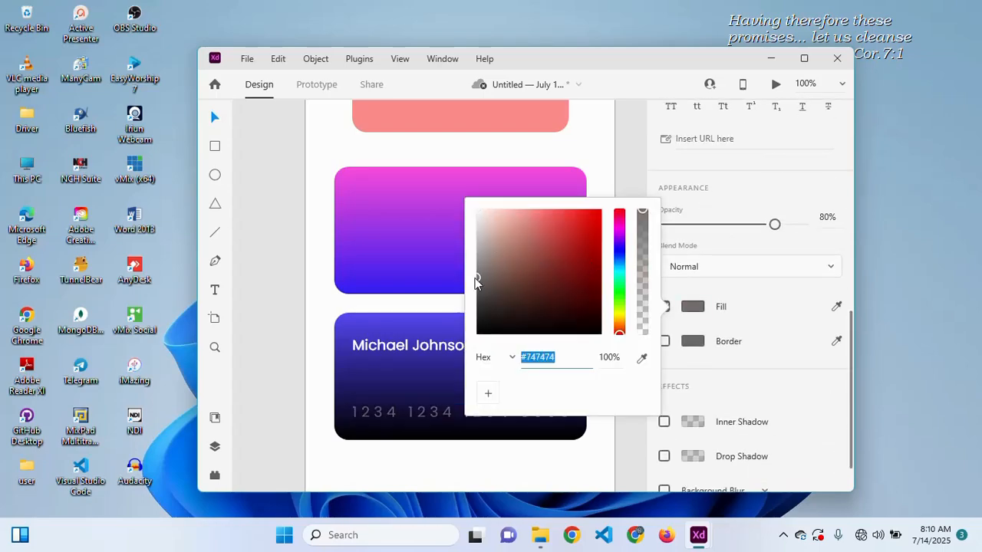
scroll(344, 385, down, 1)
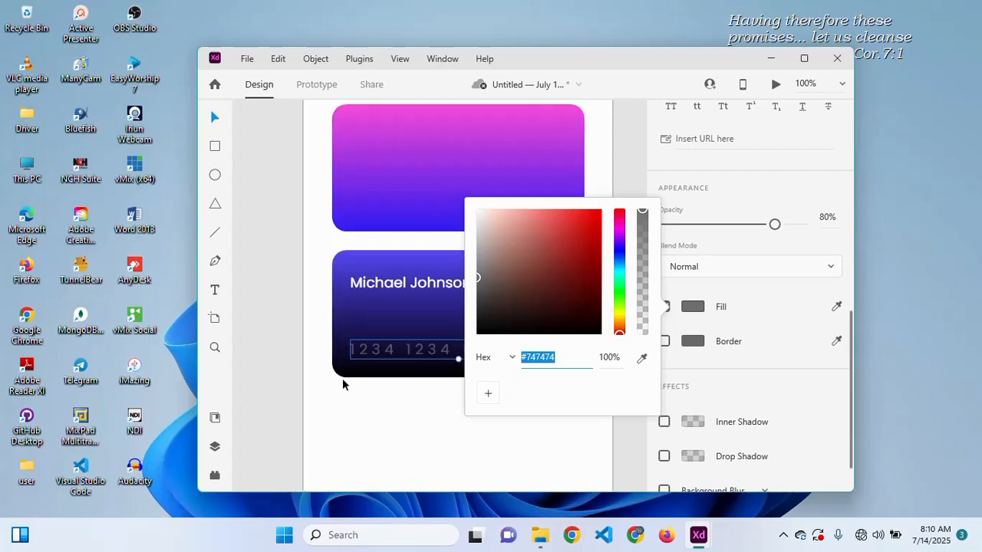
scroll(343, 386, right, 1)
drag(553, 243, 549, 211)
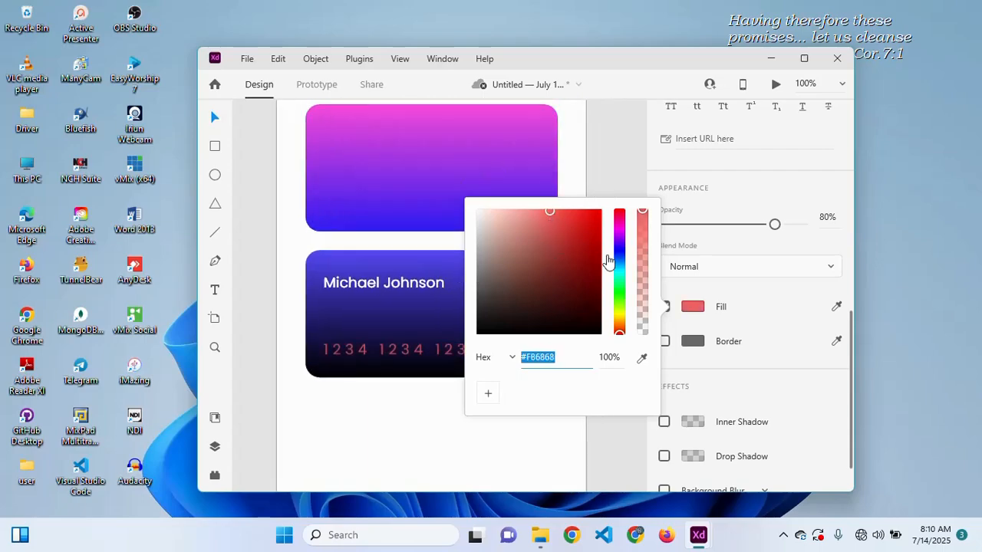
drag(620, 324, 620, 310)
click(622, 319)
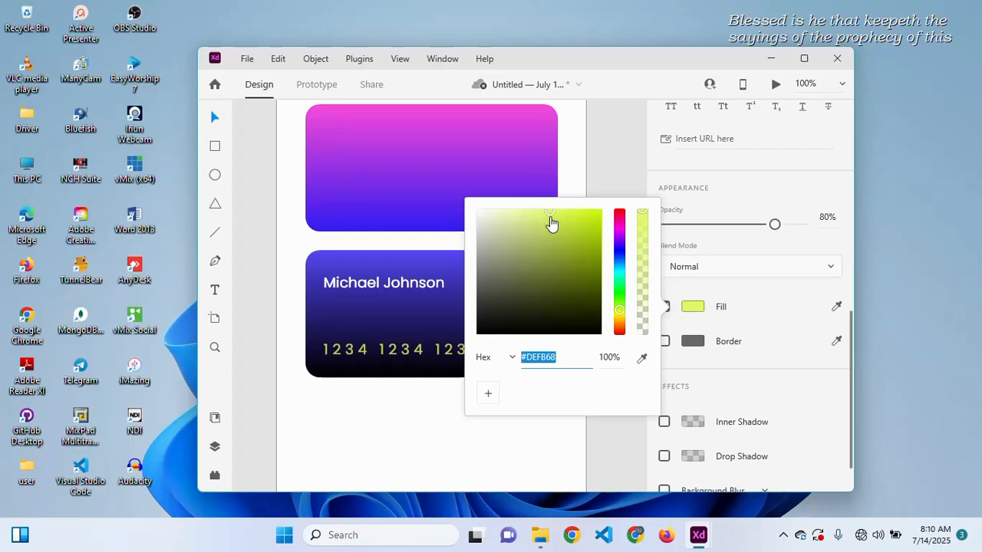
drag(552, 222, 556, 225)
drag(618, 310, 622, 328)
drag(557, 223, 571, 210)
drag(850, 366, 850, 284)
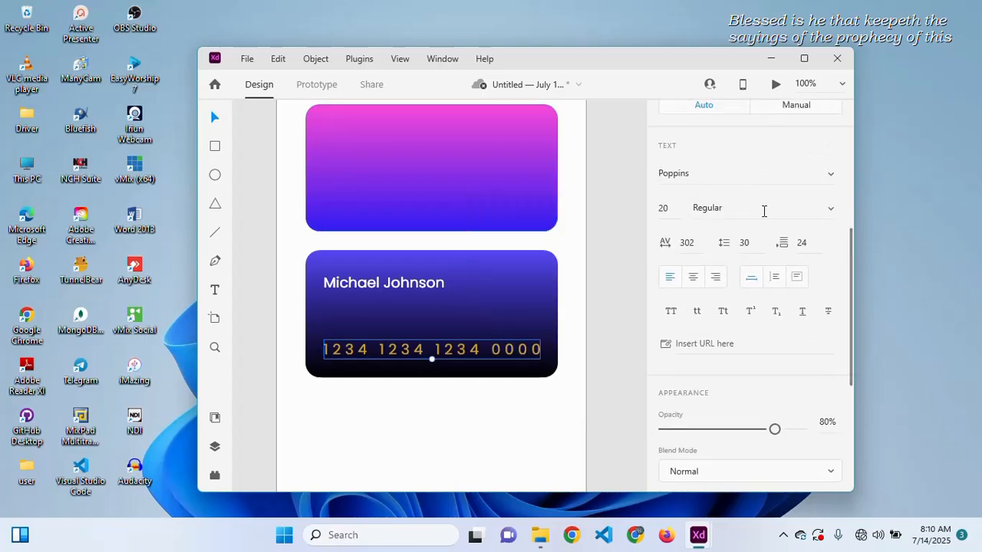
- Make the card number Poppins SemiBold and tighten its character spacing to 236
click(763, 209)
key(Down)
key(Down)
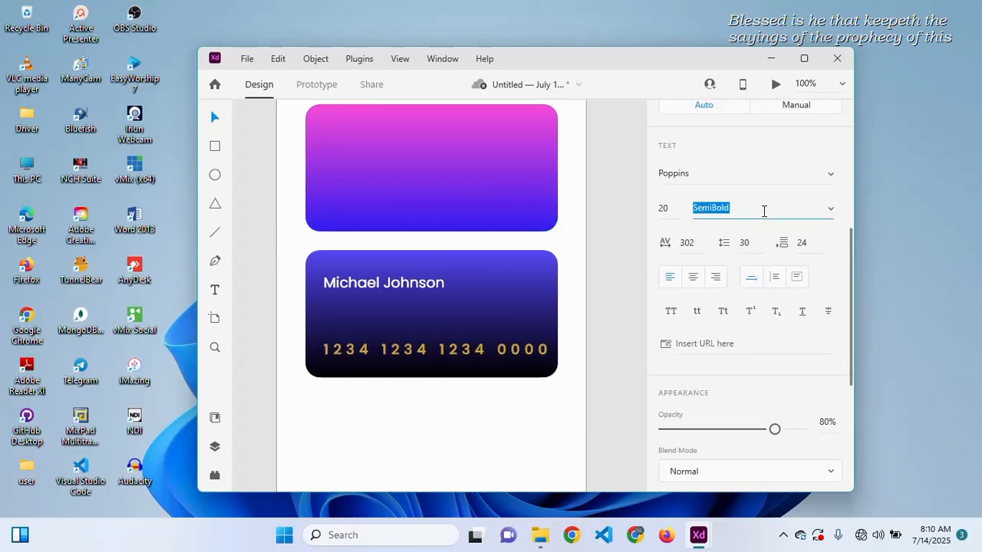
key(Down)
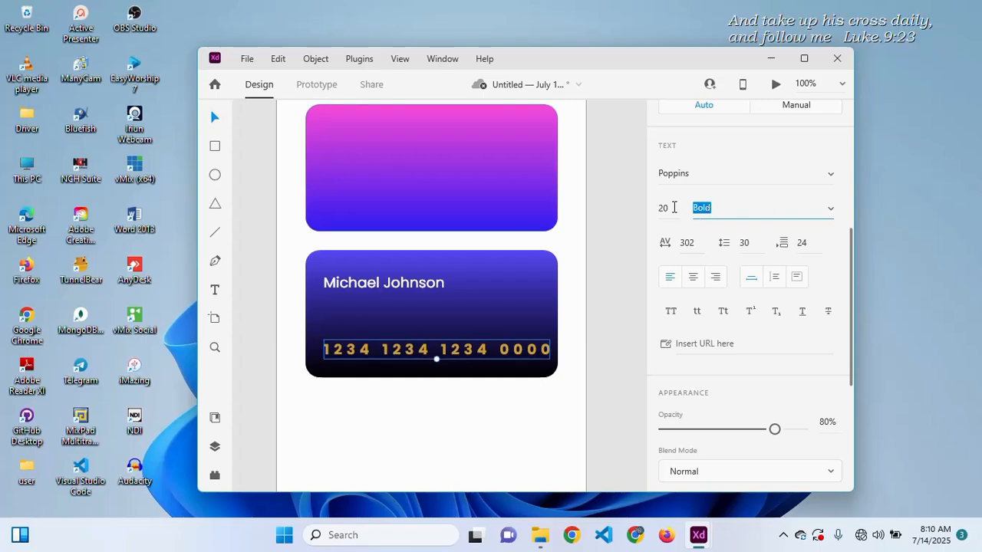
click(698, 242)
text(285)
key(Return)
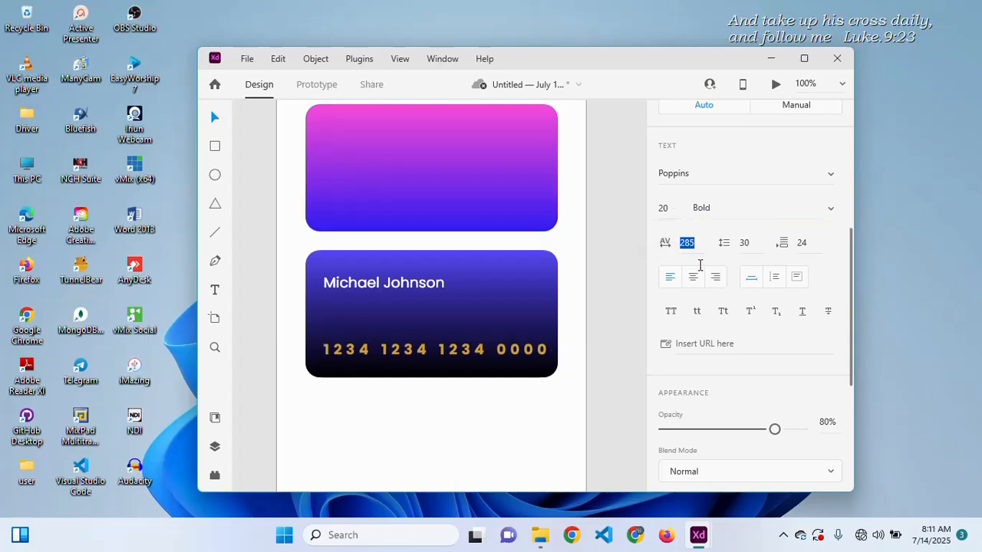
drag(700, 266, 700, 296)
click(732, 212)
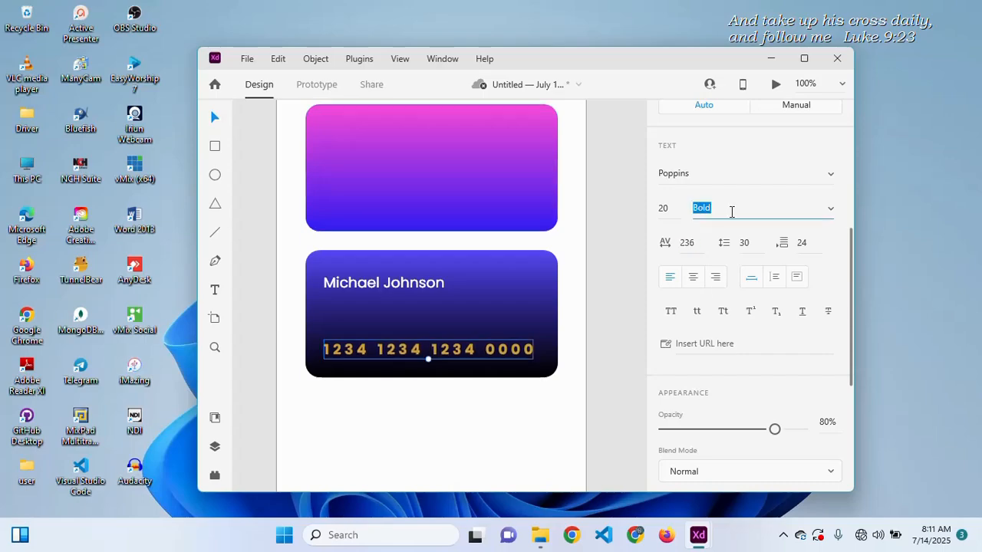
key(Up)
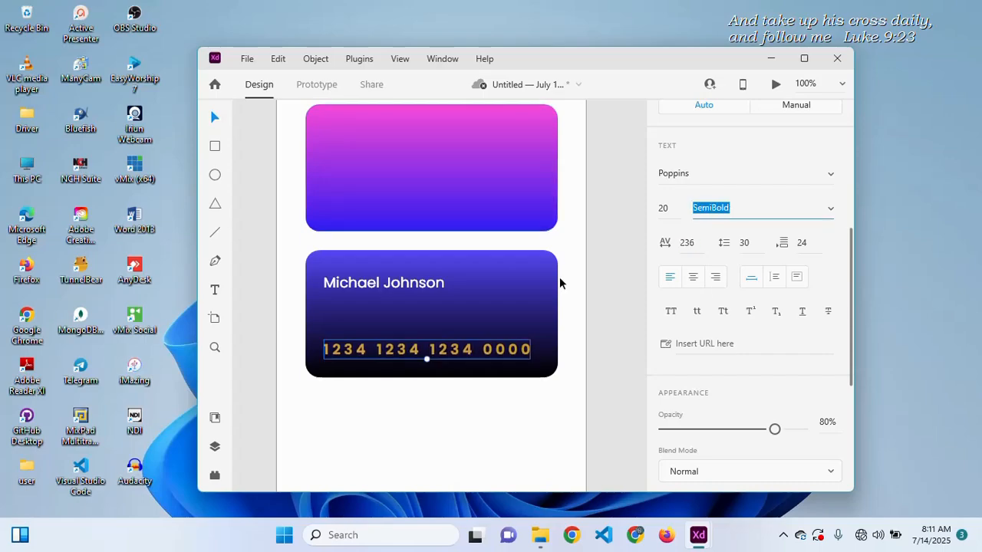
click(471, 421)
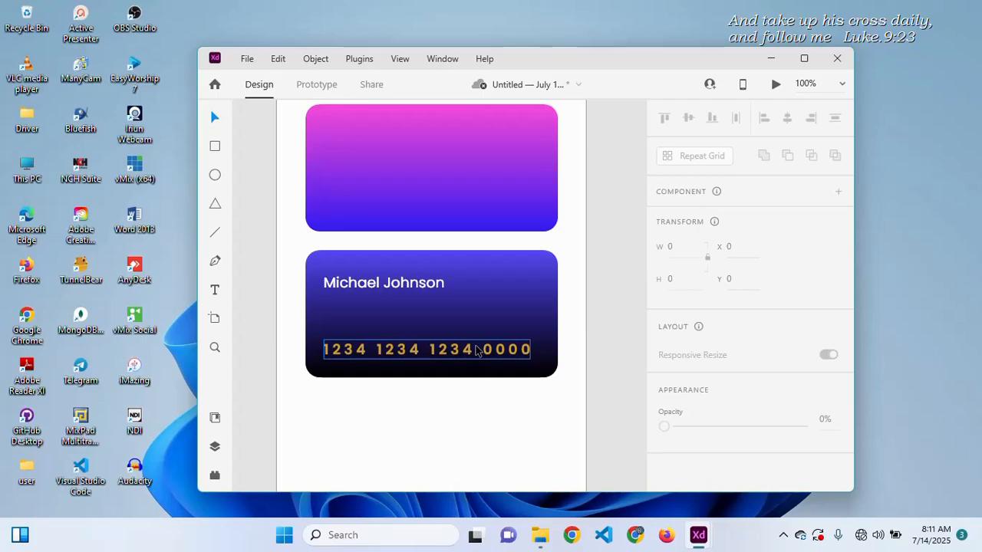
- Duplicate the Poppins 20 Regular cardholder-name label to Y 606 and bring up its Text properties
mouse_move(367, 285)
mouse_down()
mouse_move(370, 304)
mouse_move(370, 274)
mouse_up()
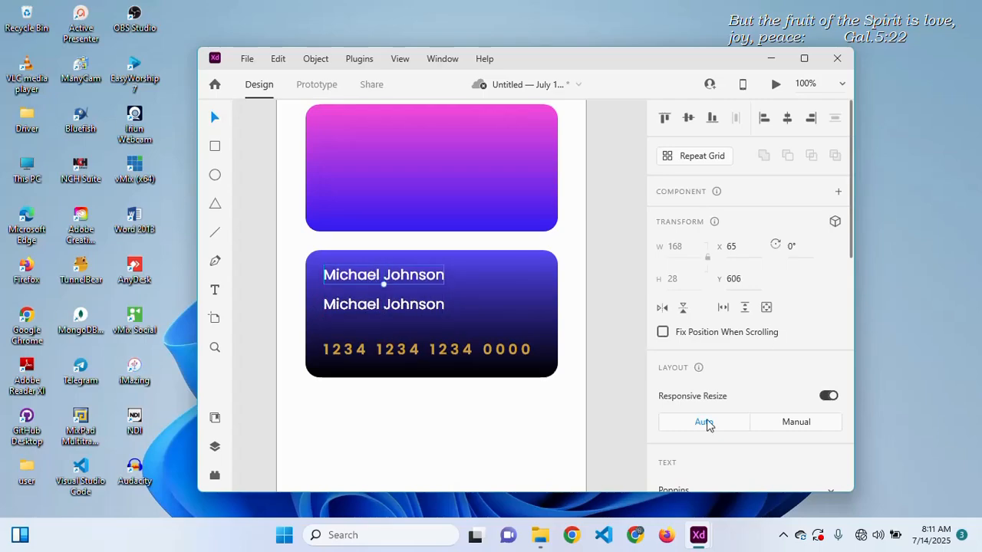
drag(850, 244, 850, 307)
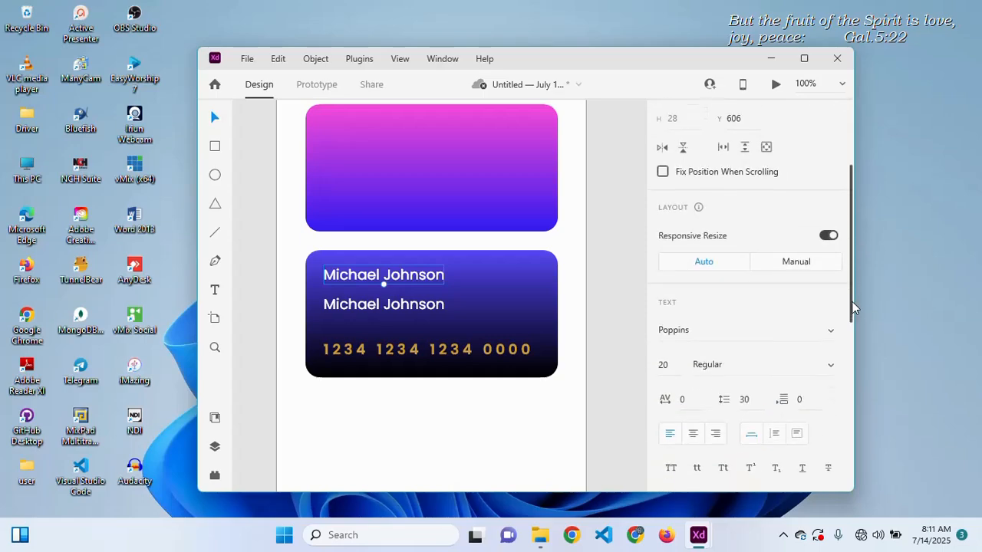
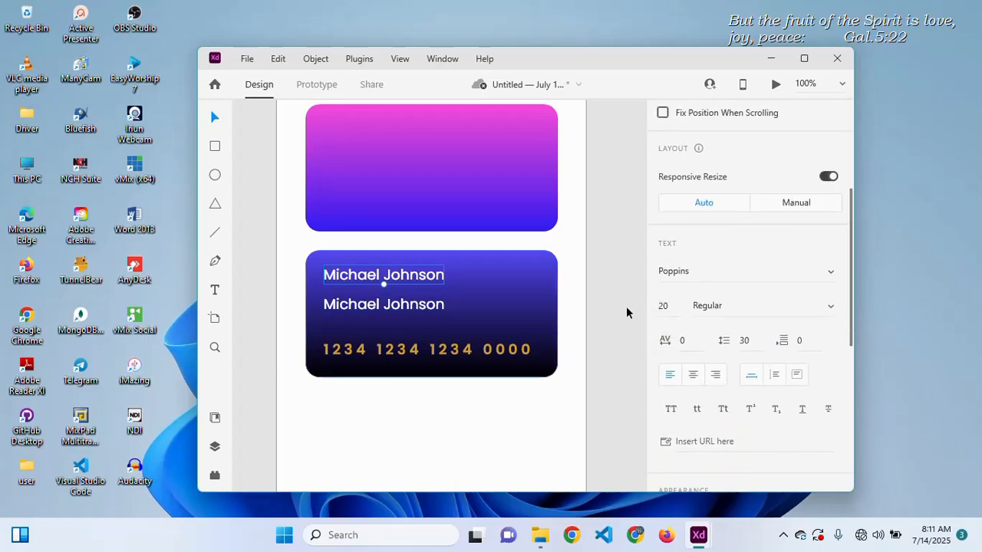
- Set the top card text to font size 16 with Light weight
click(677, 307)
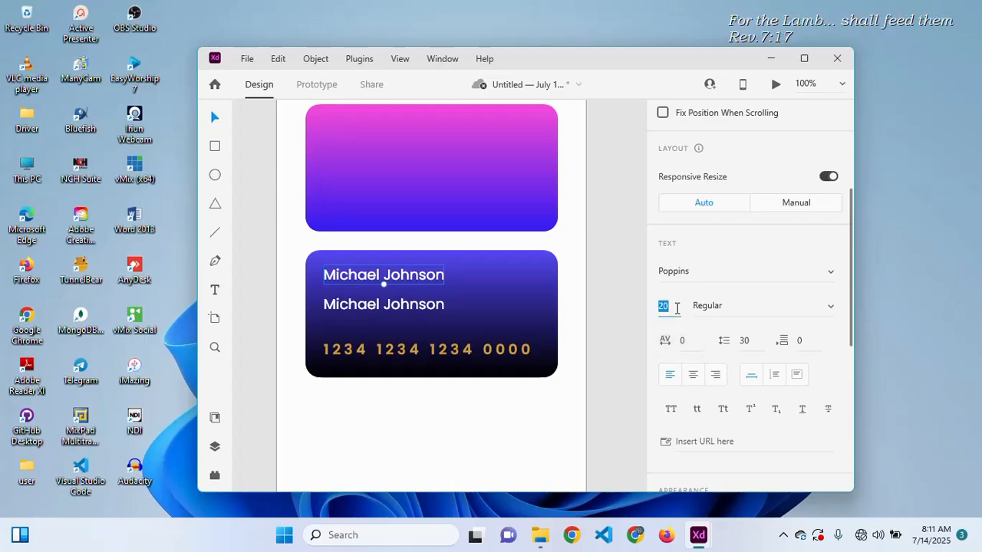
key(Return)
click(744, 306)
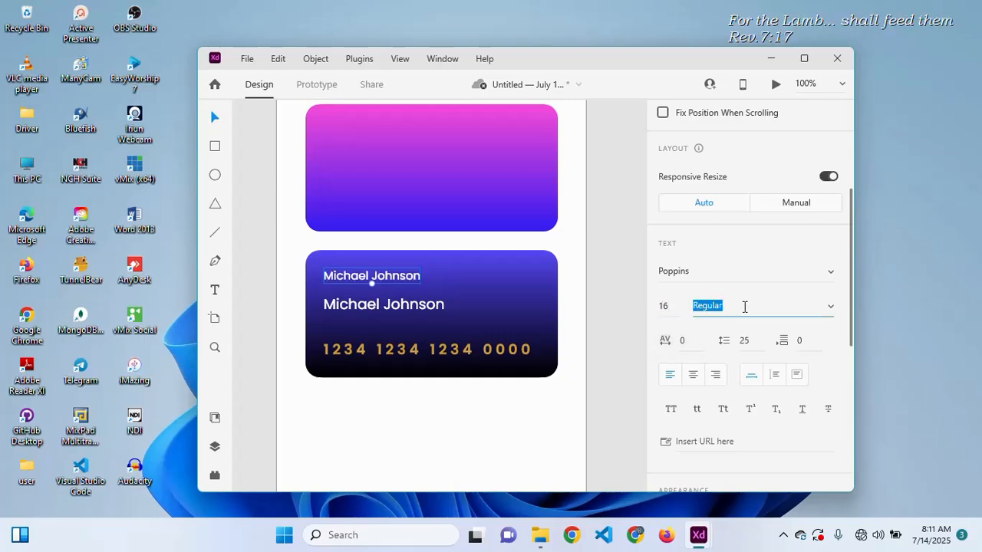
text(Light)
key(Return)
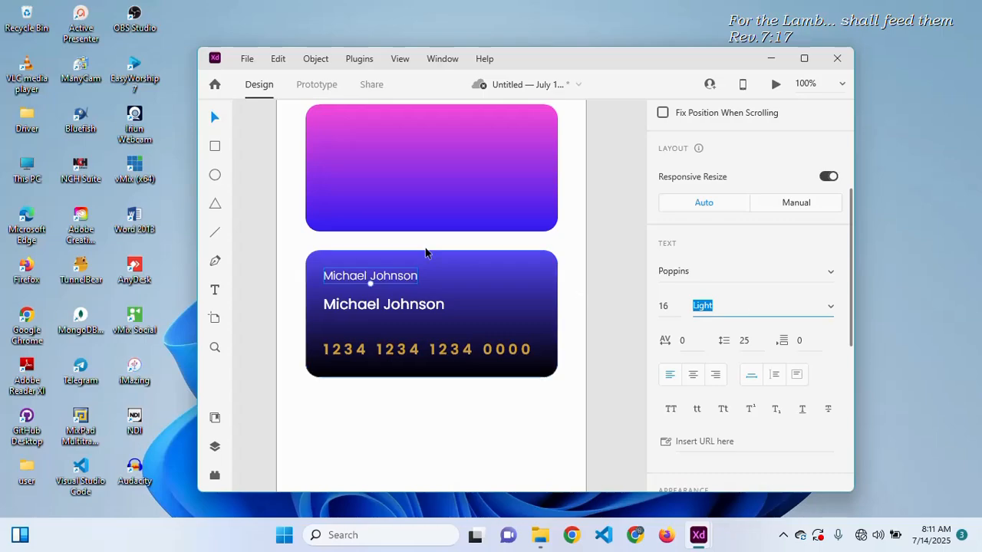
- Change the top line of the card to read ADOBE XD CARD
double_click(408, 279)
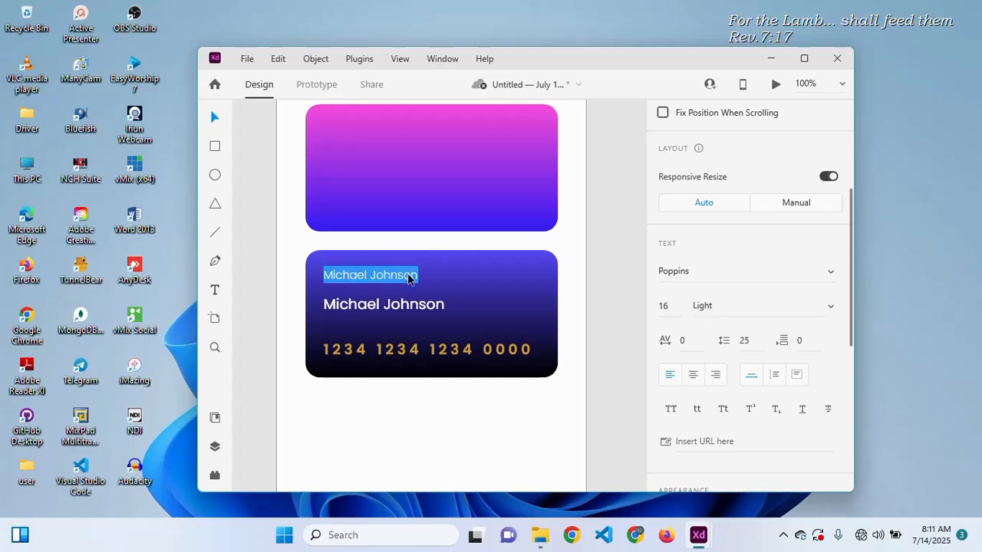
text(A)
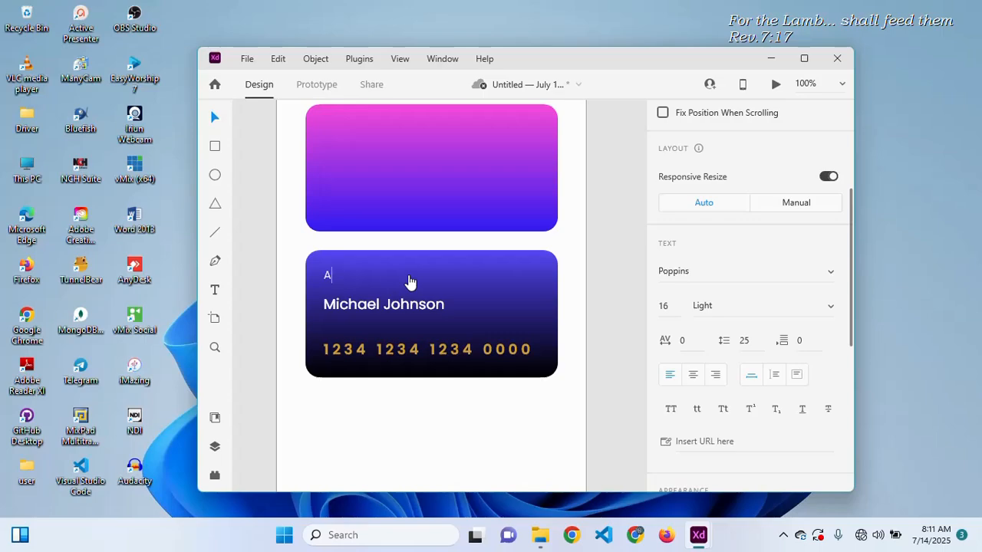
text(DOBE XD)
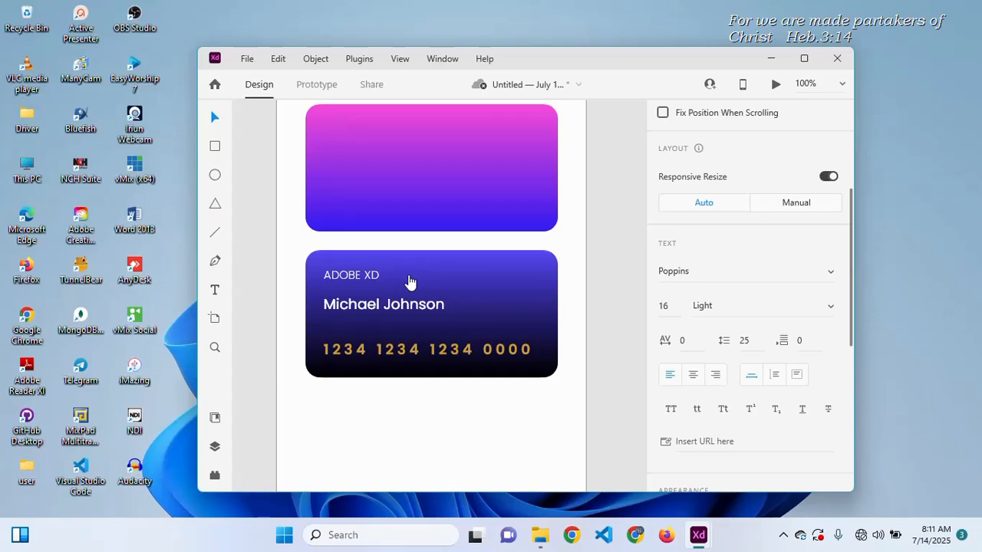
text(CARD)
key(Escape)
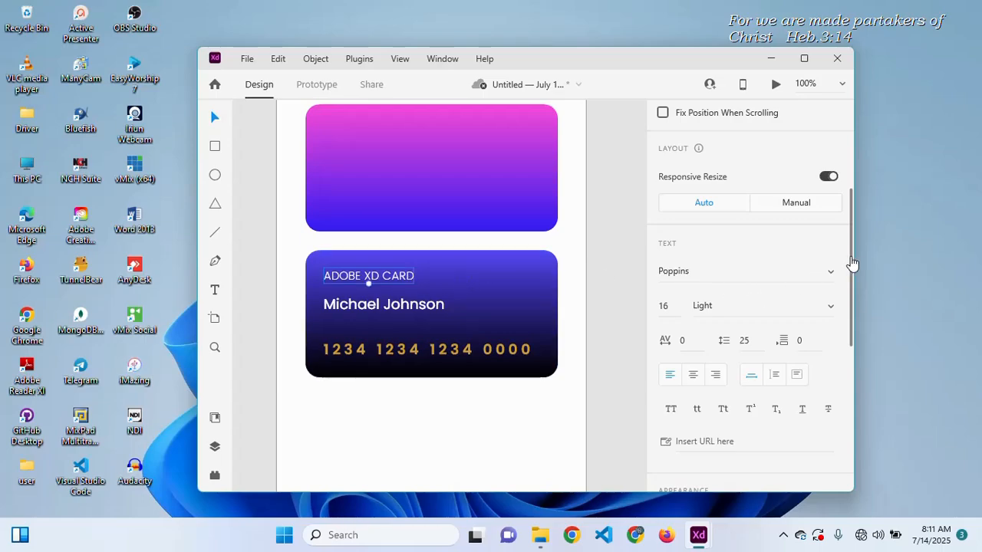
- Give the ADOBE XD CARD label a light grey #AEACAC fill
drag(854, 268, 858, 406)
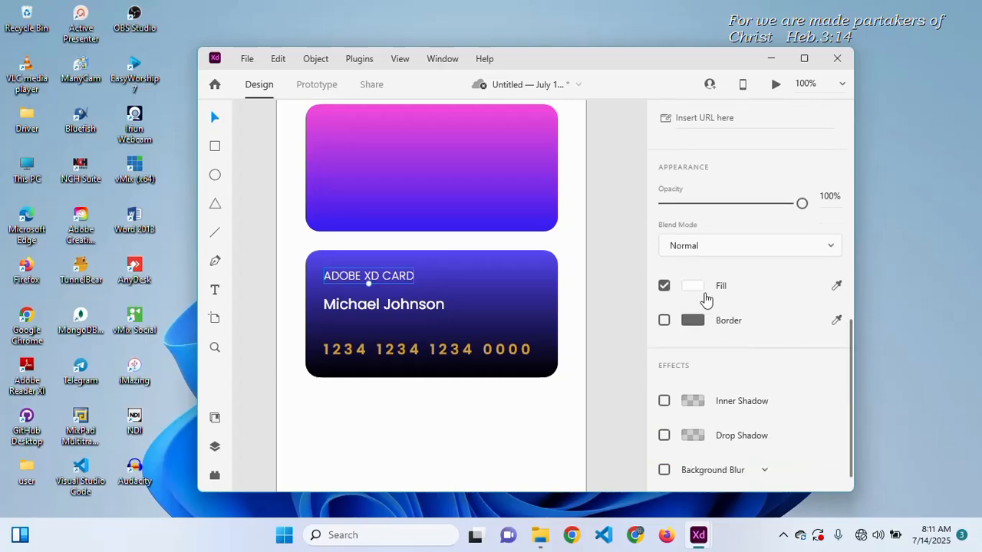
click(694, 285)
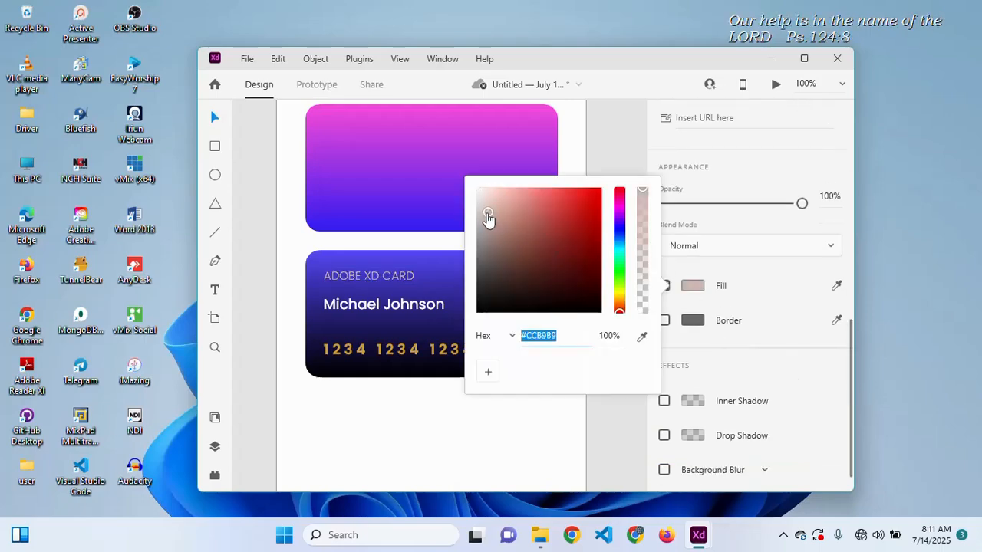
drag(485, 216, 478, 234)
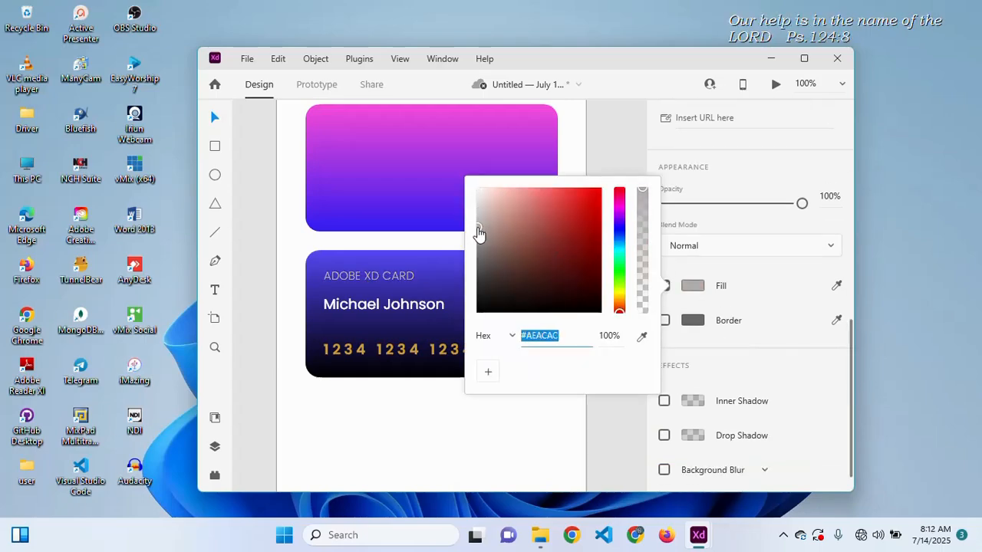
click(396, 400)
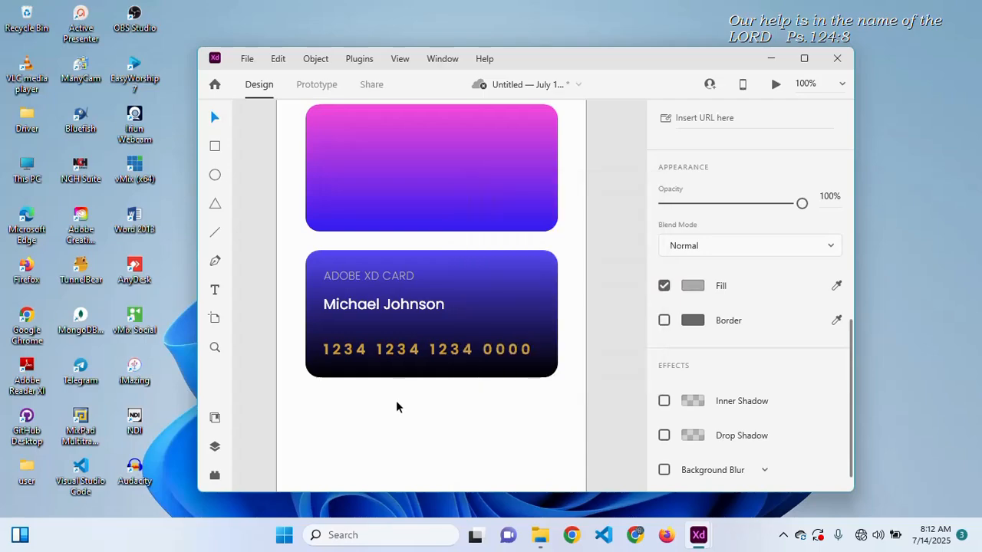
click(396, 400)
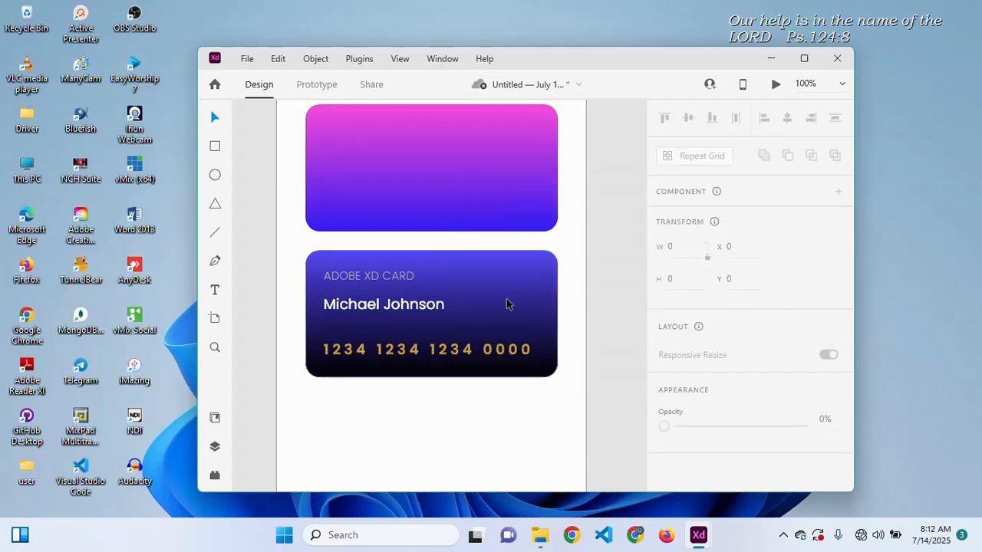
- Duplicate the salmon rectangle higher up and resize it into a 71-high button shape
scroll(538, 295, up, 2)
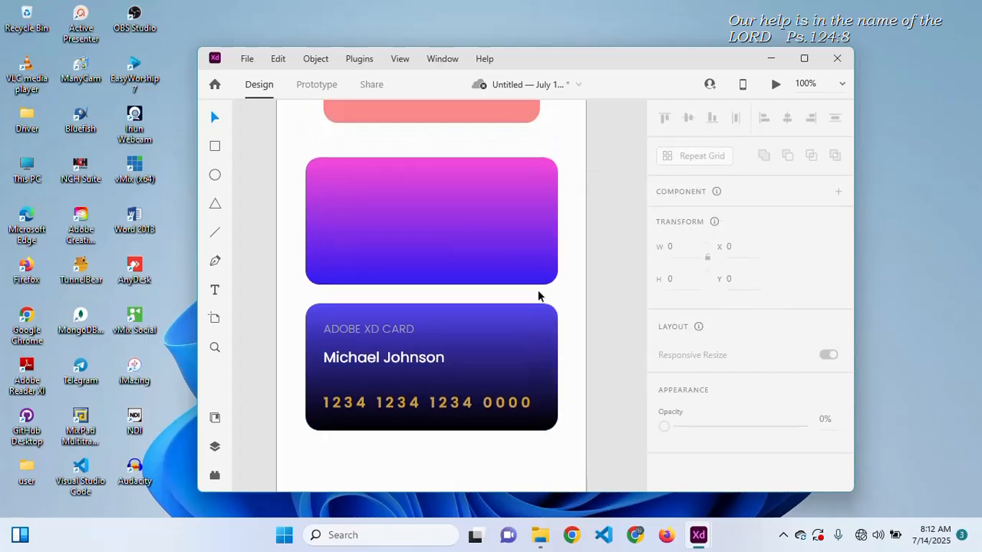
scroll(538, 292, down, 1)
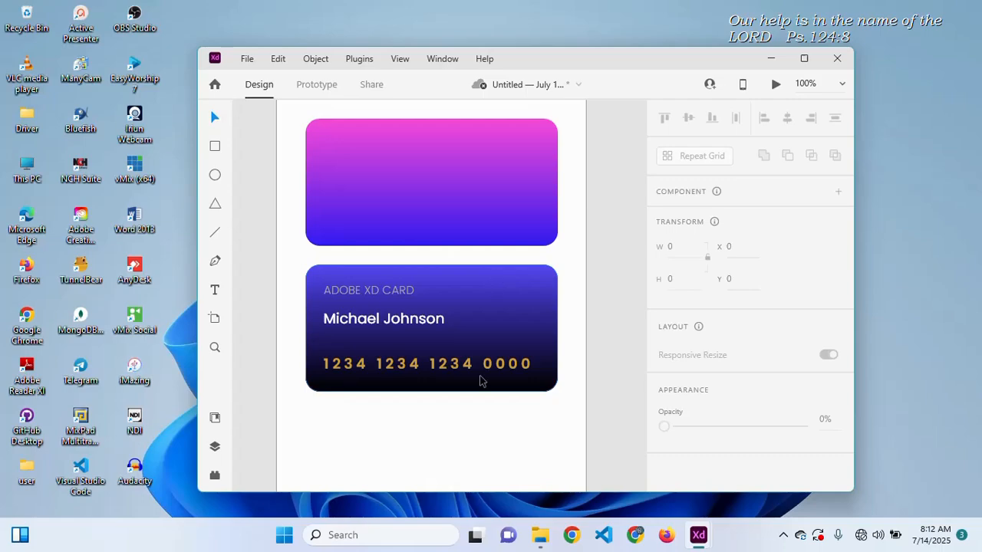
scroll(510, 384, up, 5)
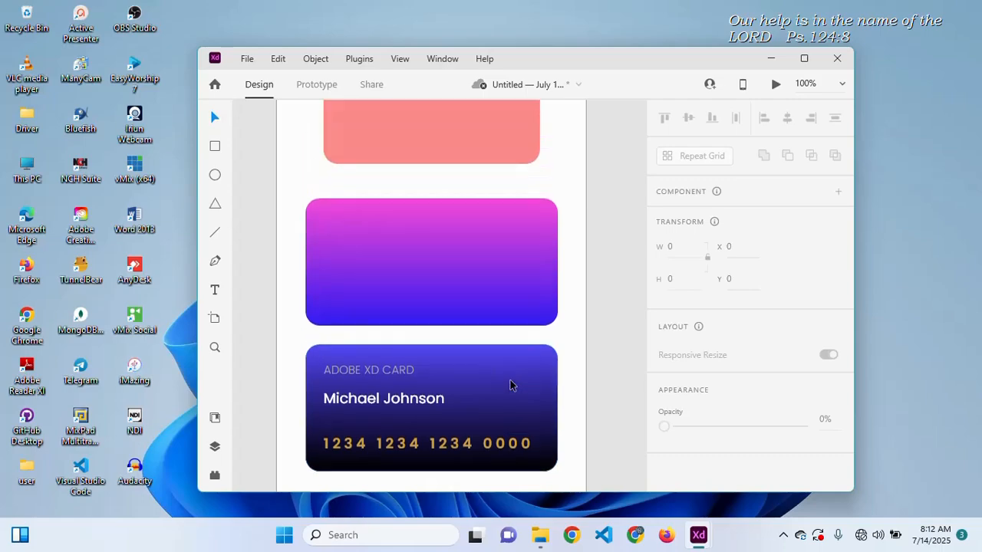
click(492, 381)
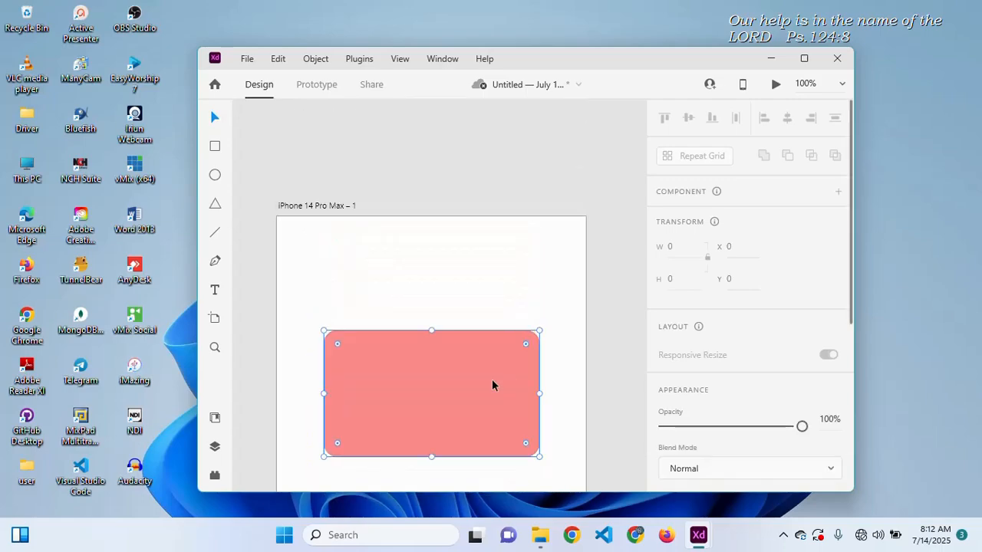
drag(481, 412, 481, 346)
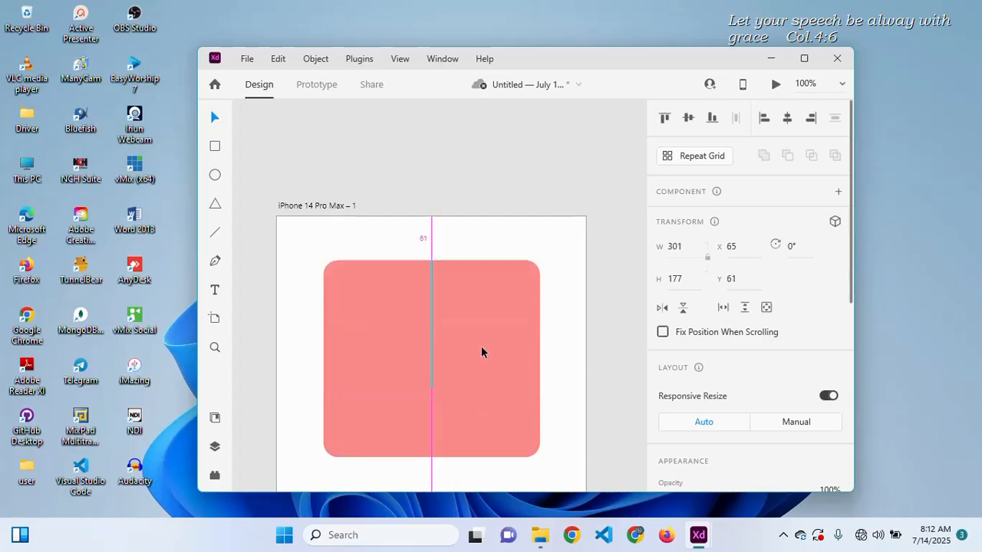
drag(431, 388, 433, 311)
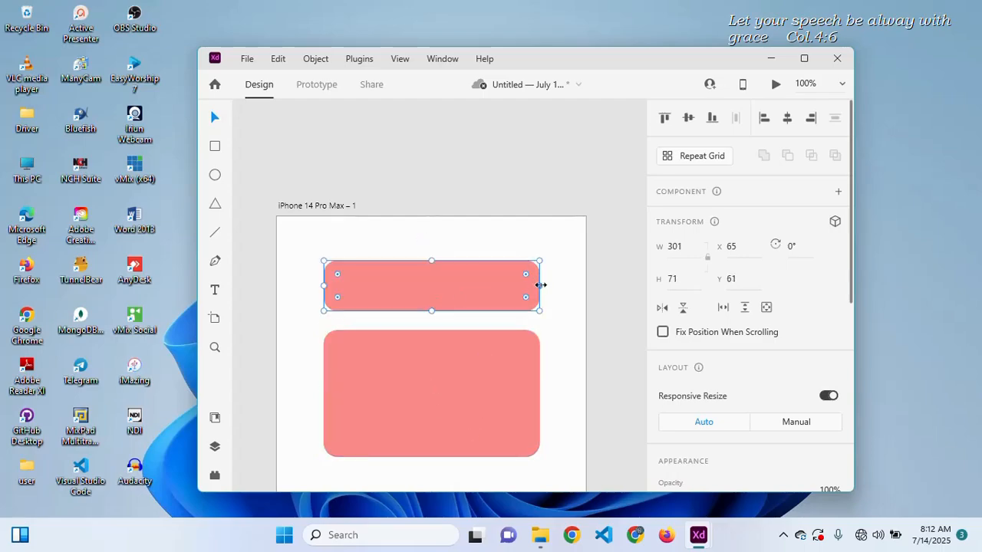
drag(541, 285, 449, 289)
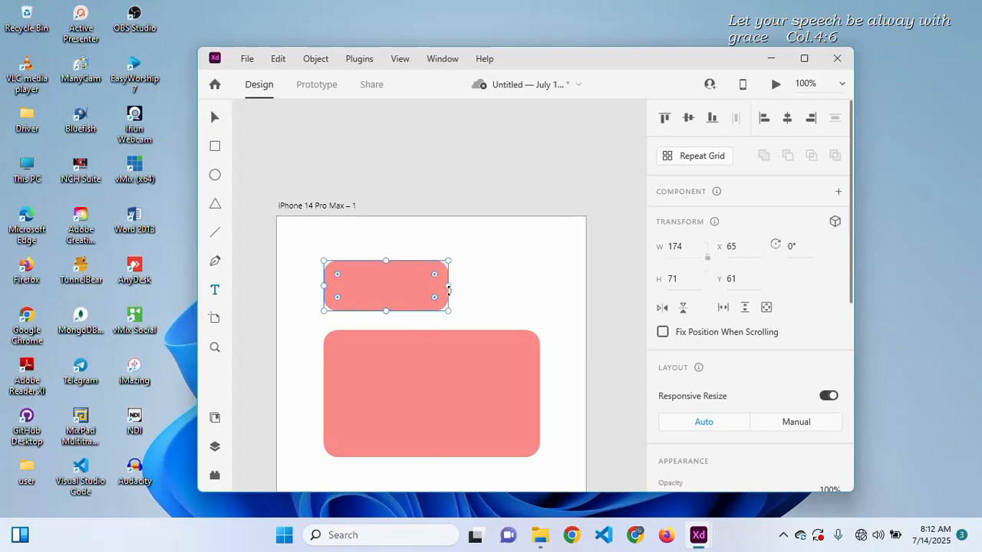
- Add a white Button label and round the small rectangle into a pill
click(361, 284)
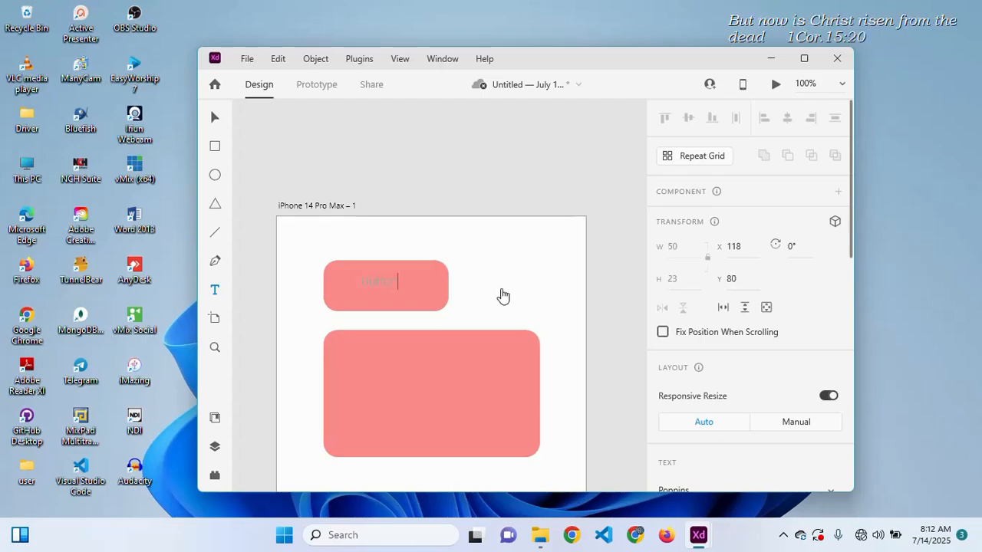
key(Escape)
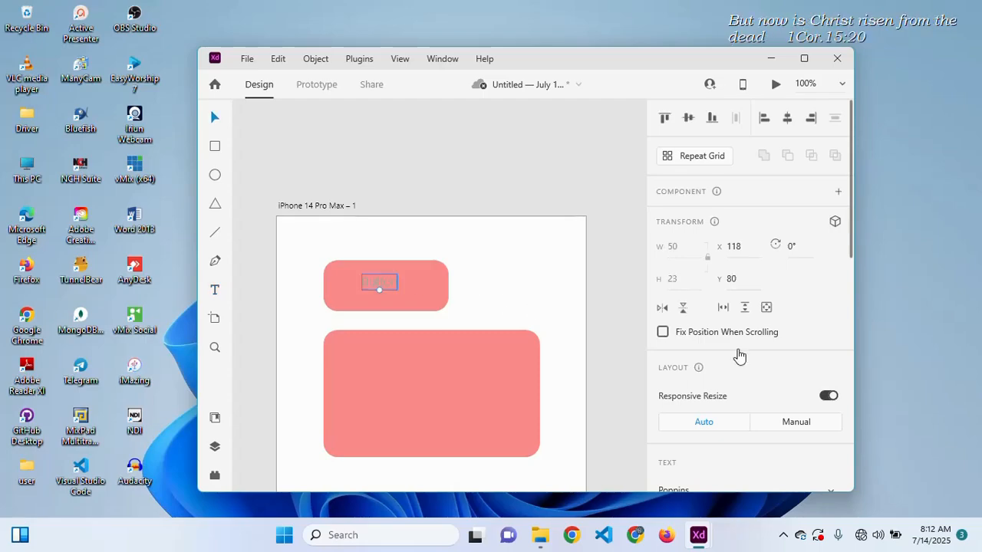
scroll(739, 355, down, 5)
click(693, 248)
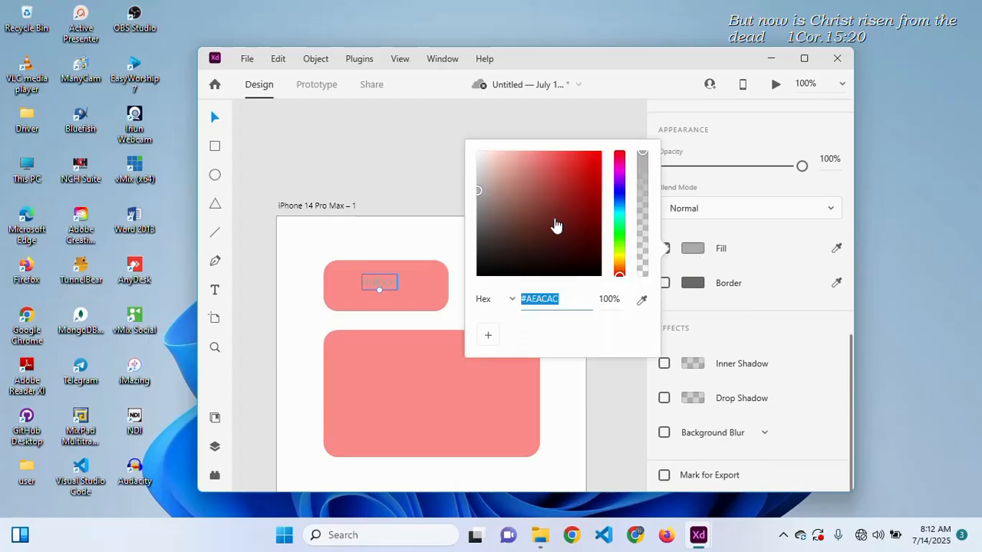
drag(557, 225, 471, 125)
click(439, 305)
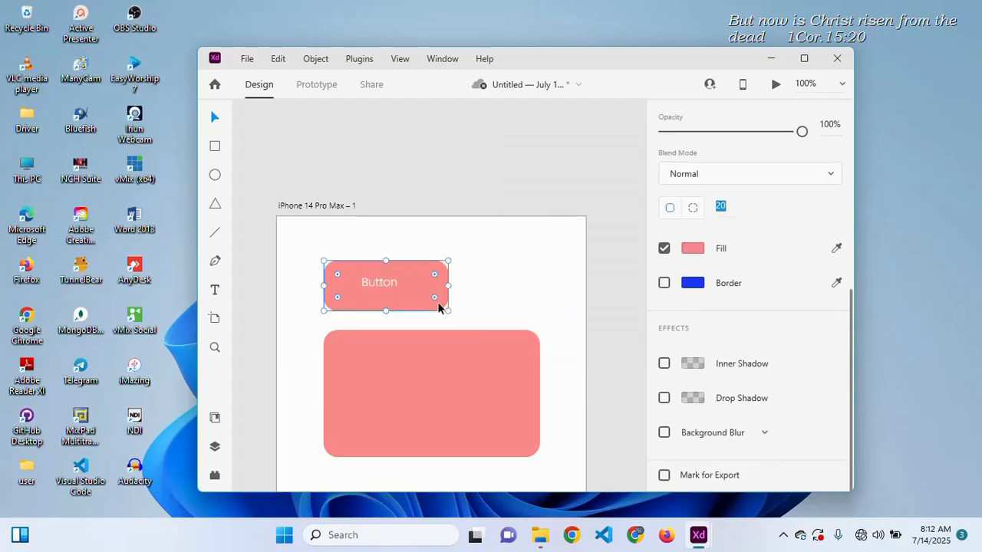
drag(438, 303, 387, 286)
drag(439, 304, 427, 300)
- Set the Button label's font size to 18
double_click(386, 283)
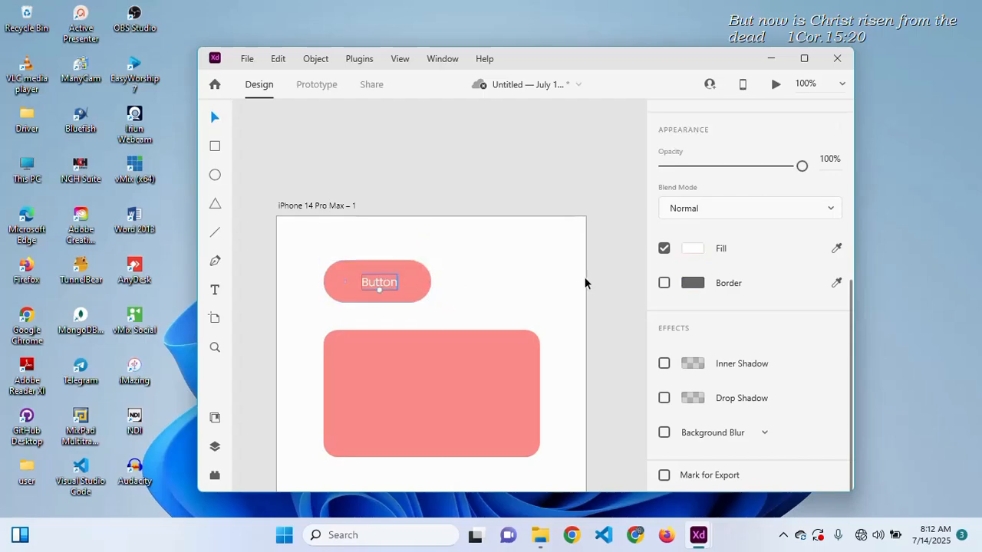
scroll(795, 293, up, 5)
scroll(794, 292, down, 5)
scroll(798, 294, up, 4)
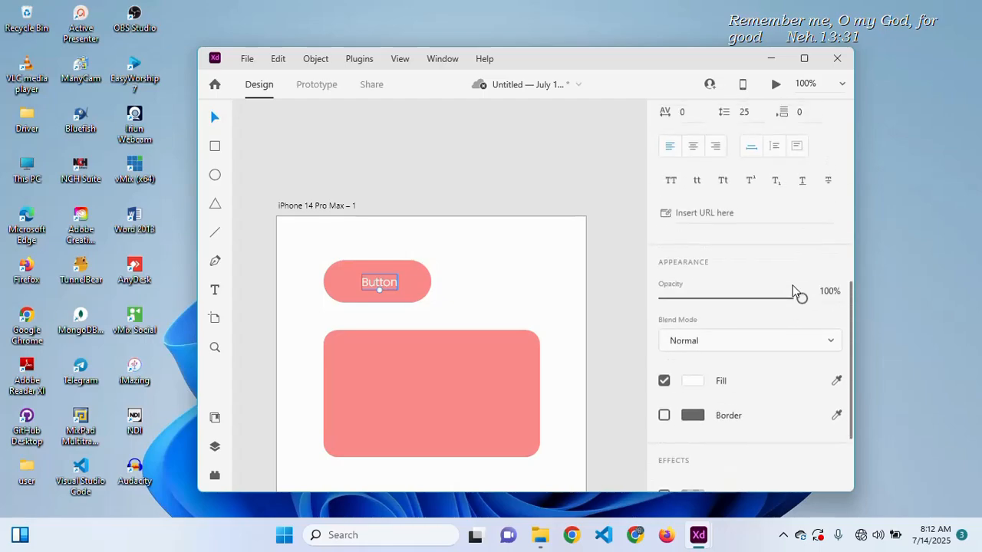
click(668, 160)
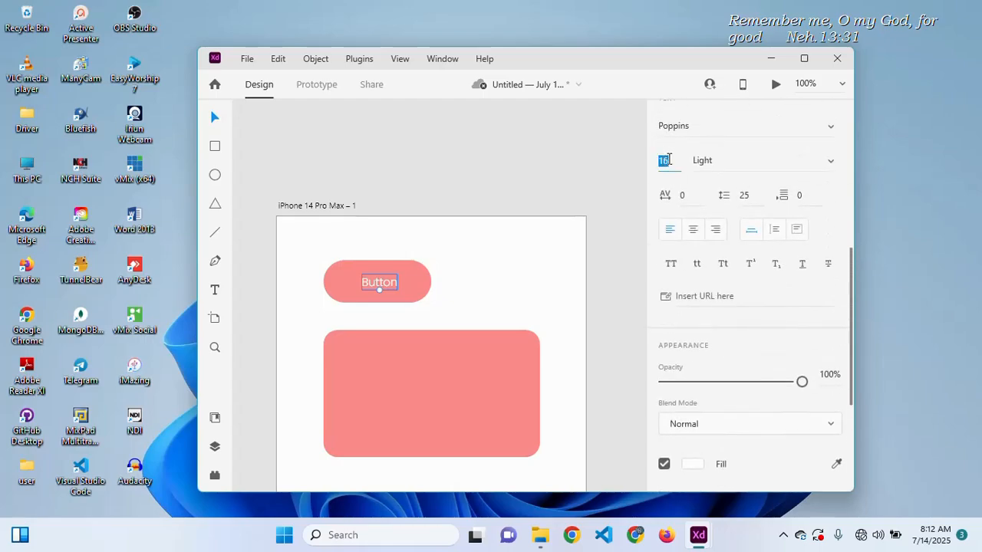
text(18)
key(Return)
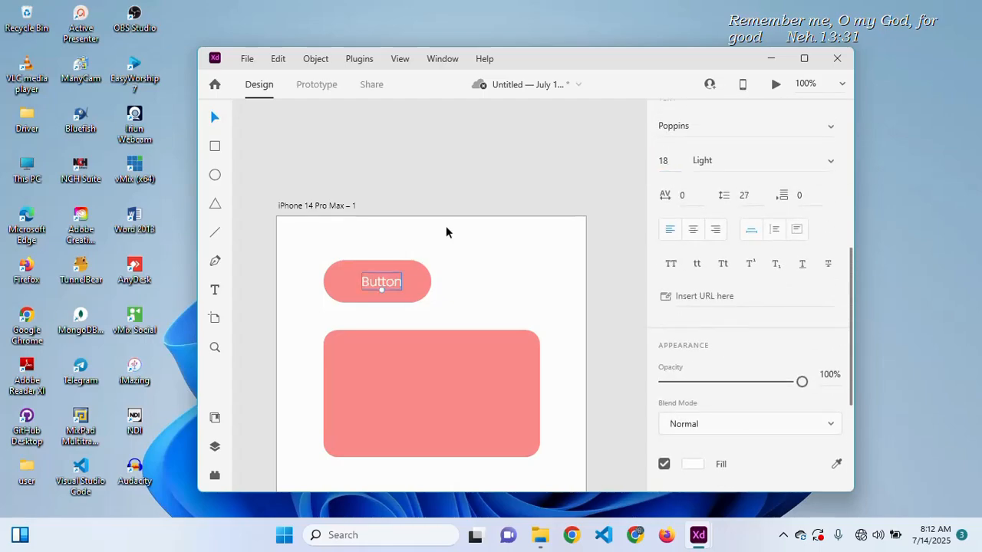
- Centre the label horizontally in the pill and move the pill toward the top-left
click(410, 280)
key(shift+c)
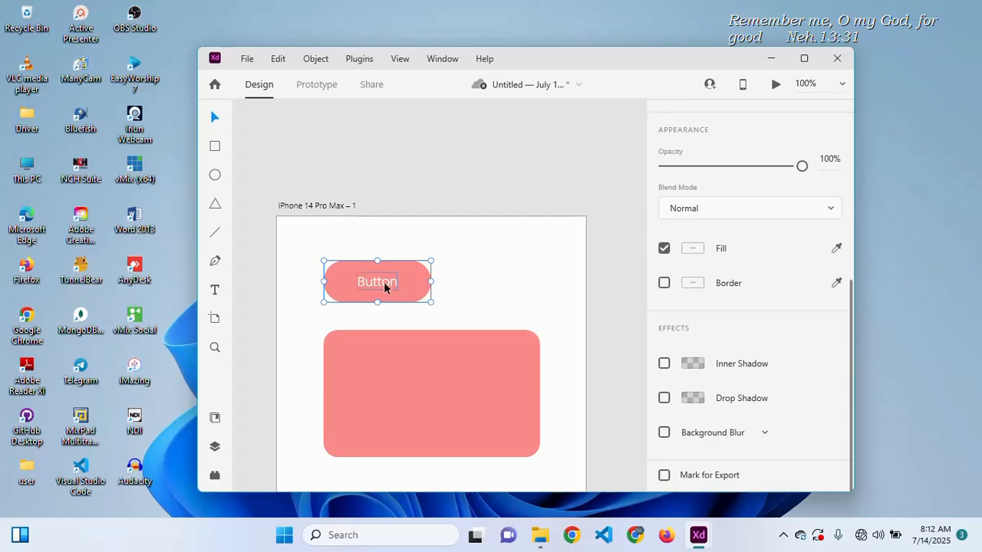
drag(381, 287, 366, 263)
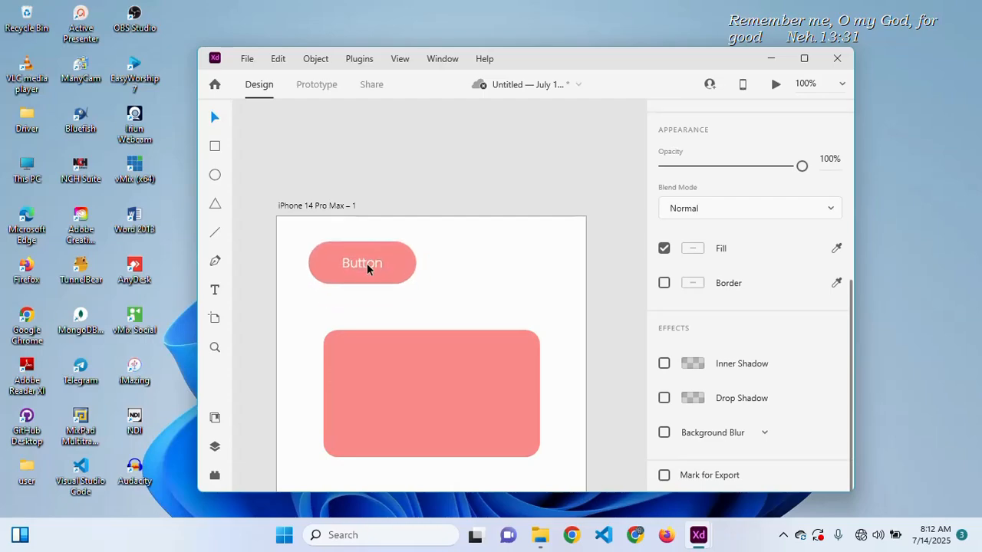
click(456, 285)
- Duplicate the ADOBE XD CARD text to below the card
scroll(457, 285, down, 2)
scroll(457, 285, down, 5)
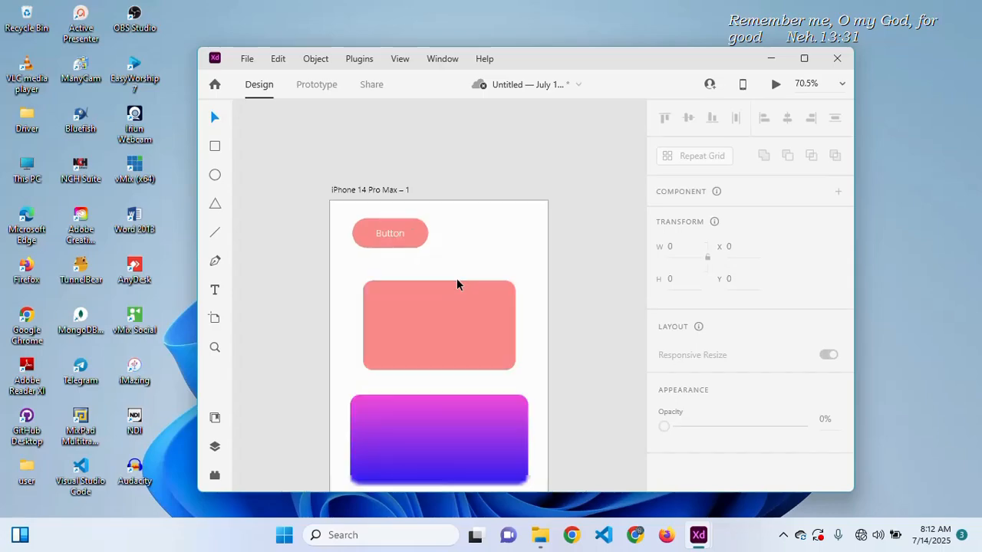
scroll(457, 284, down, 1)
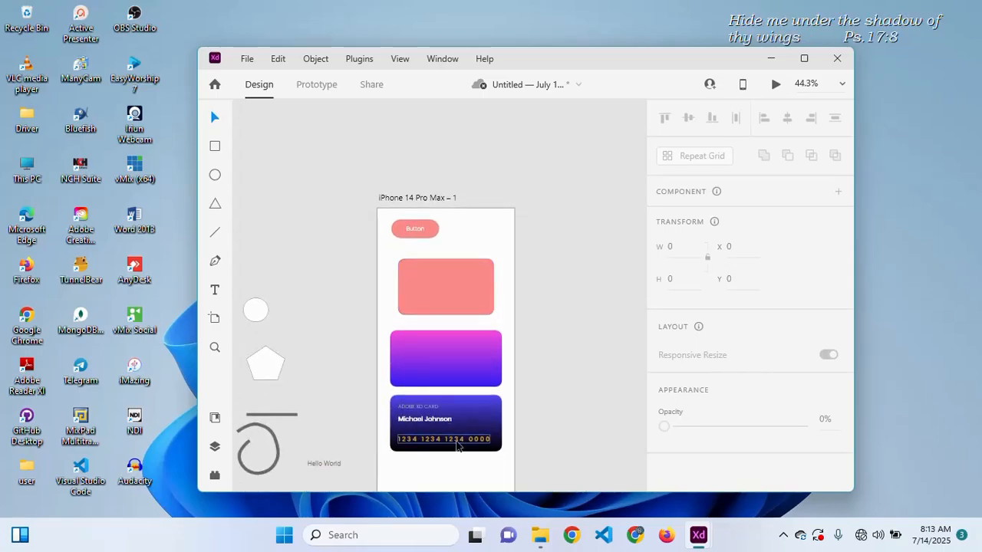
scroll(455, 444, down, 1)
scroll(456, 443, up, 3)
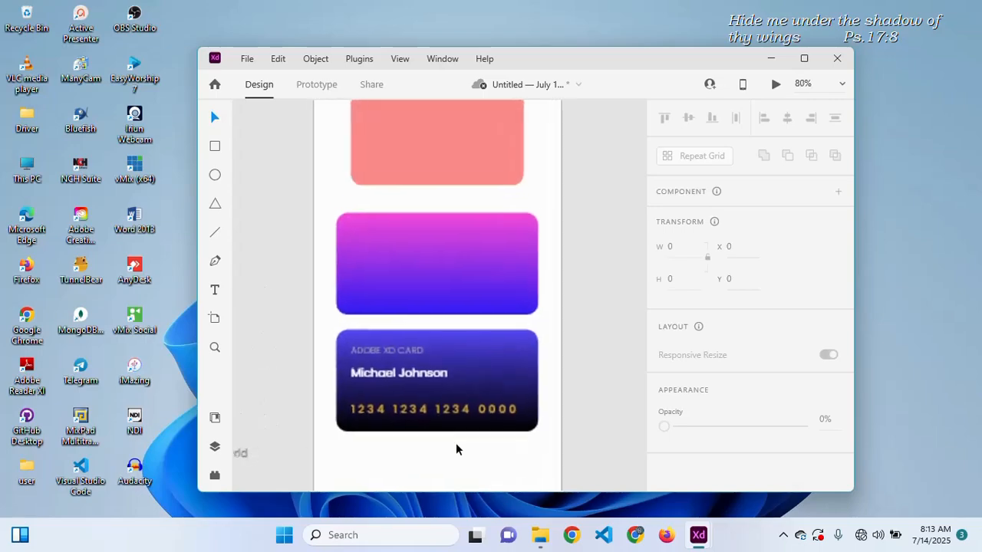
scroll(456, 450, up, 1)
click(409, 349)
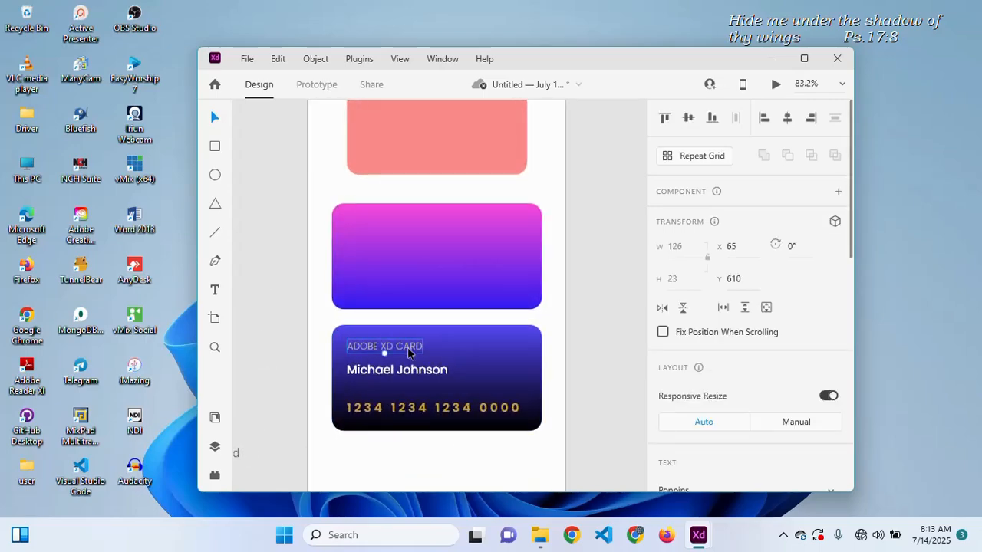
drag(409, 352, 454, 445)
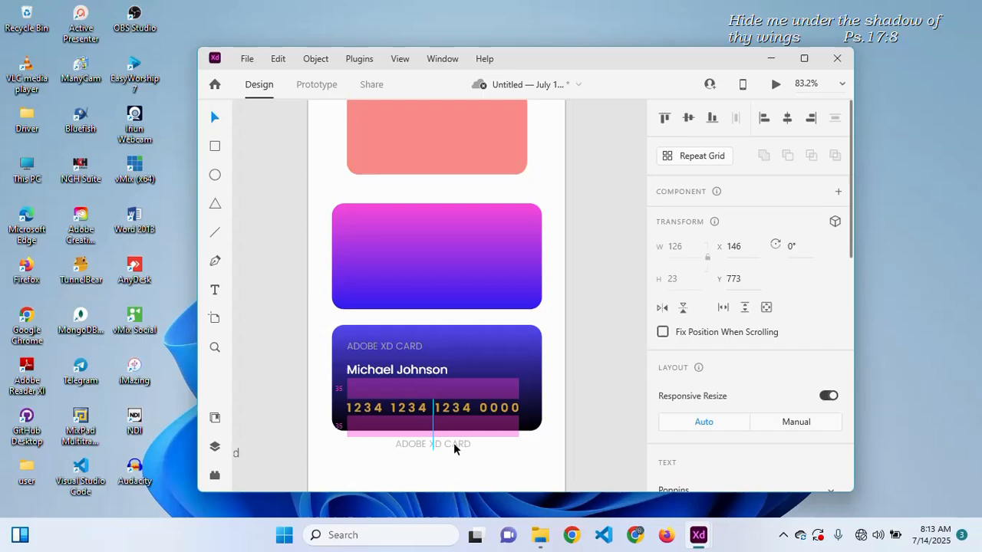
- Shorten the original card title to ADOBE XD
click(401, 347)
double_click(401, 347)
click(402, 347)
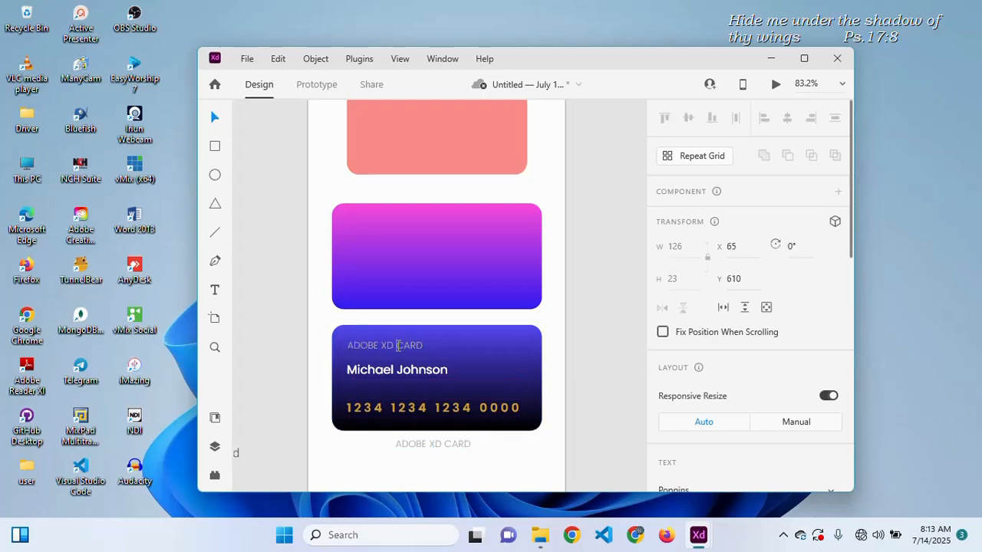
key(Delete)
key(Delete)
key(Delete)
key(Delete)
key(Escape)
- Move the copy onto the card and change it to CREDIT CARD
click(451, 443)
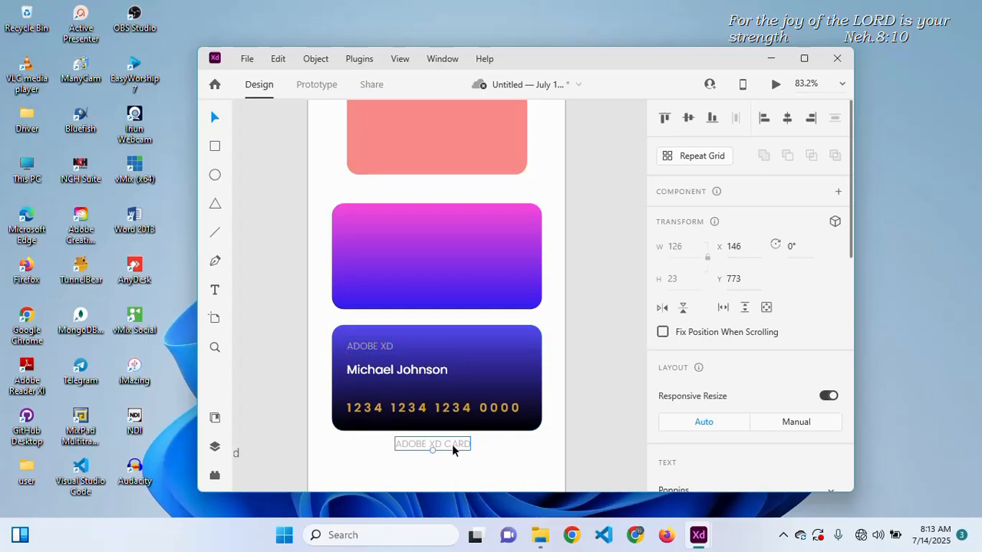
drag(449, 445, 510, 422)
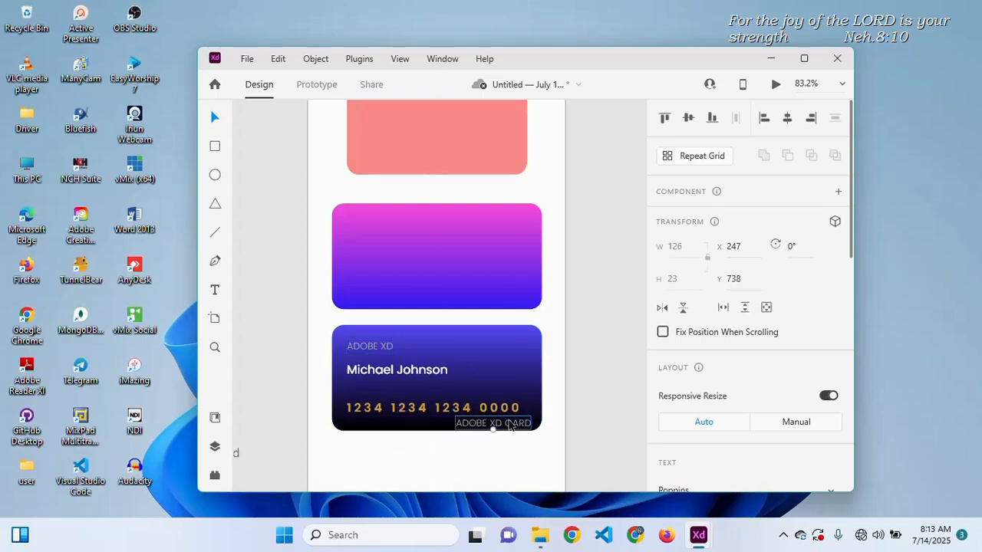
double_click(510, 422)
click(507, 422)
key(BackSpace)
key(BackSpace)
key(BackSpace)
key(BackSpace)
key(BackSpace)
key(BackSpace)
key(BackSpace)
key(BackSpace)
key(BackSpace)
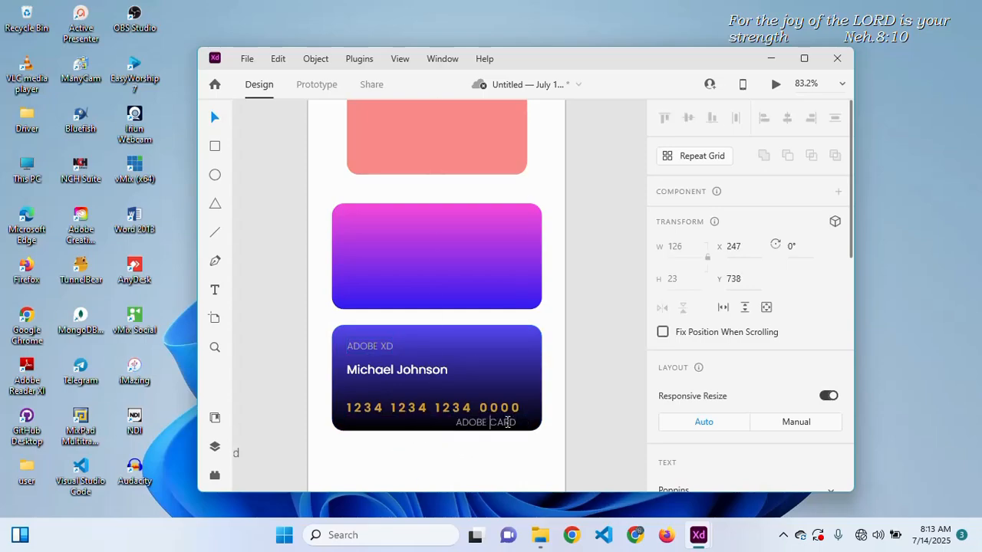
text(CREDIT)
key(Escape)
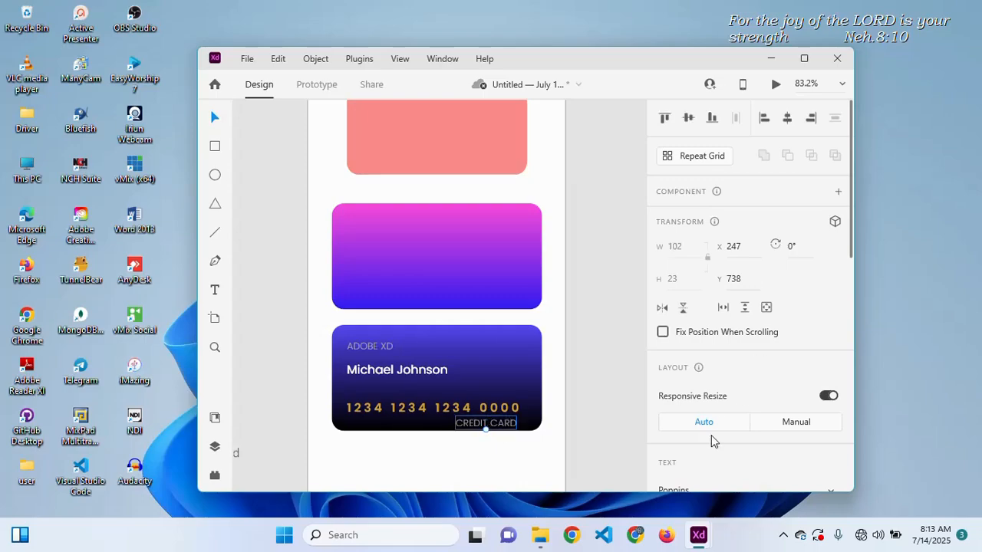
- Set CREDIT CARD to size 10 and place it at the card's top-right
scroll(743, 400, down, 3)
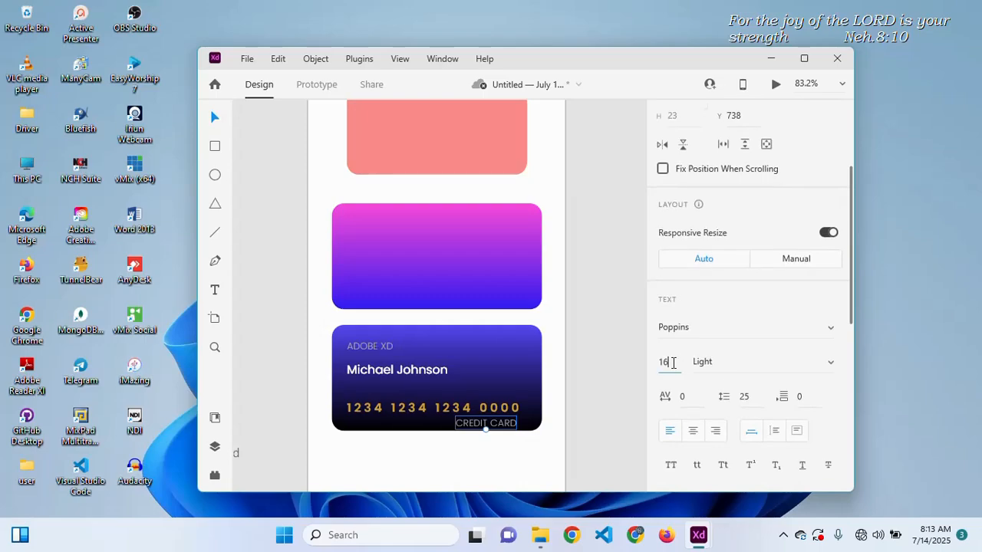
text(10)
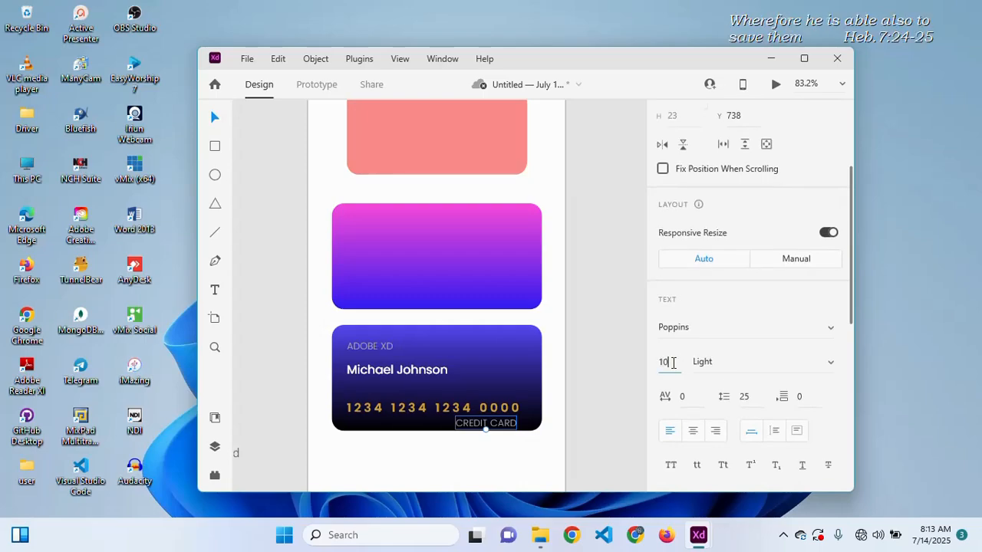
key(Return)
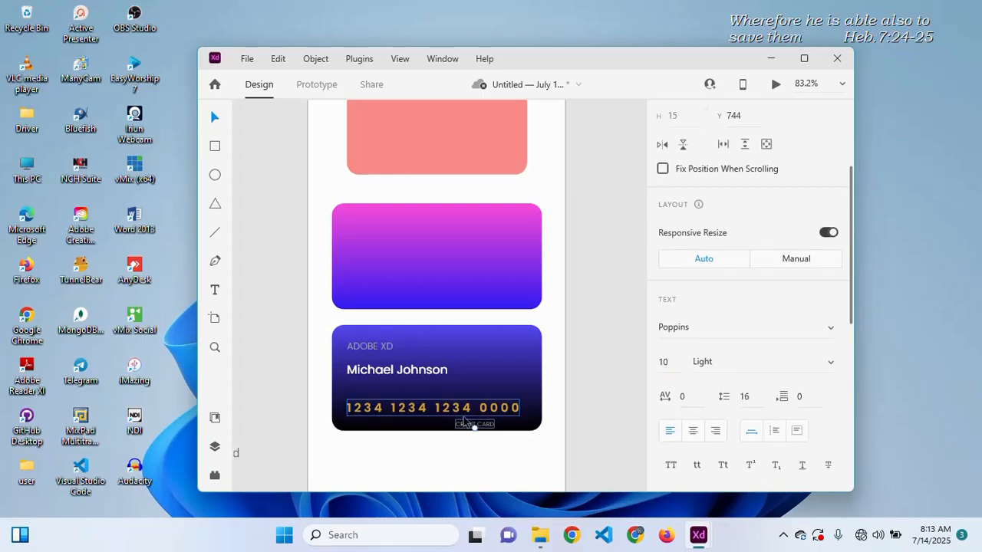
scroll(464, 420, up, 5)
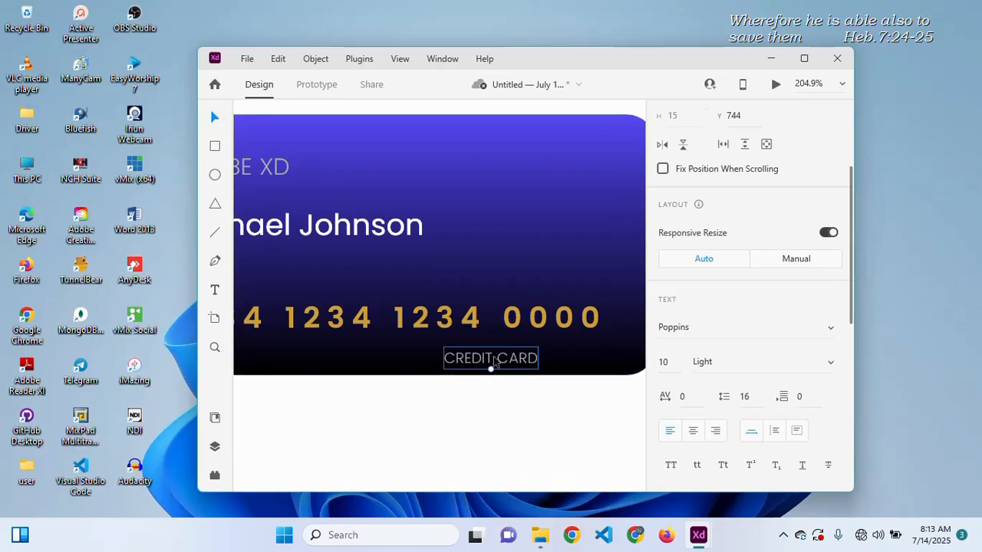
scroll(469, 361, right, 1)
drag(470, 359, 574, 173)
scroll(574, 173, down, 4)
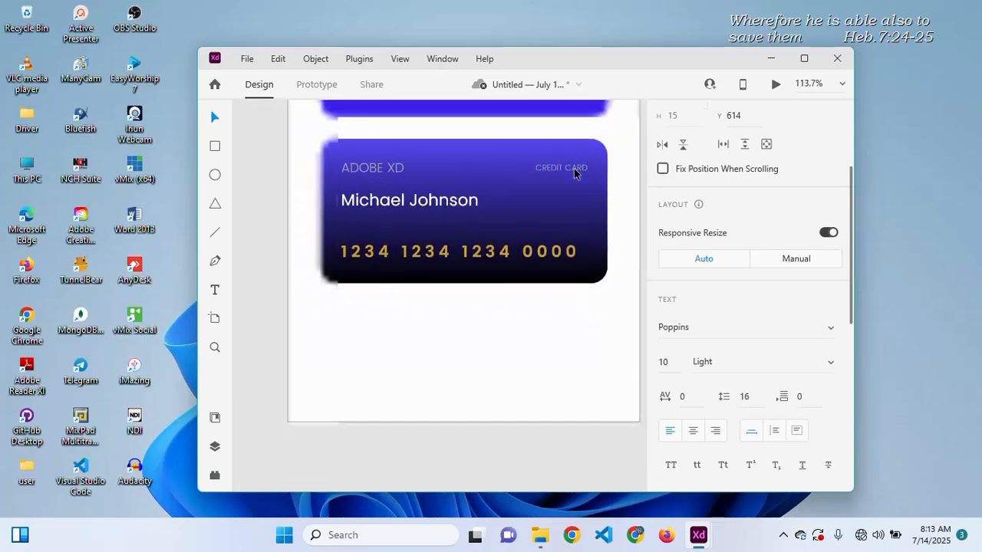
scroll(571, 172, right, 2)
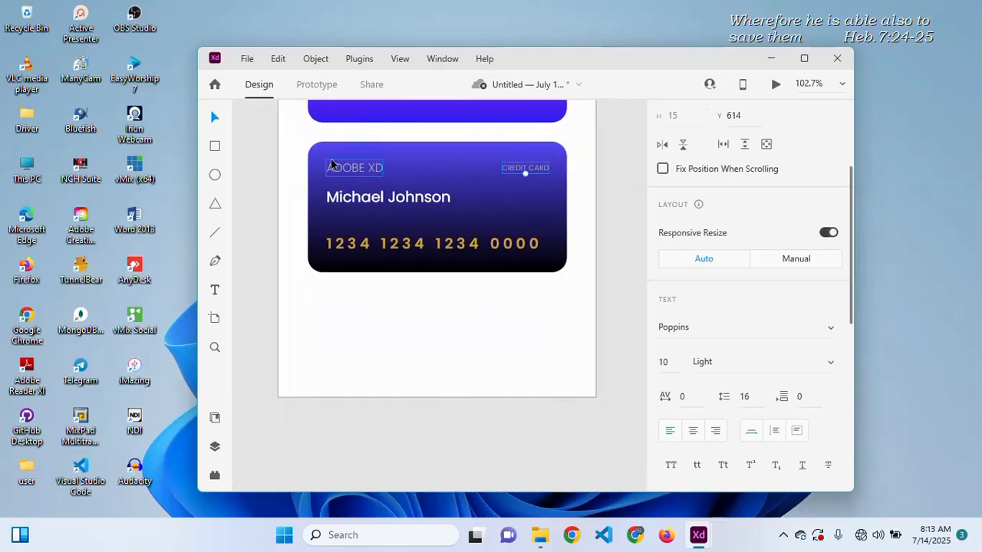
- Give both the ADOBE XD and CREDIT CARD labels a near-black #1A1A1A fill
shift+click(358, 174)
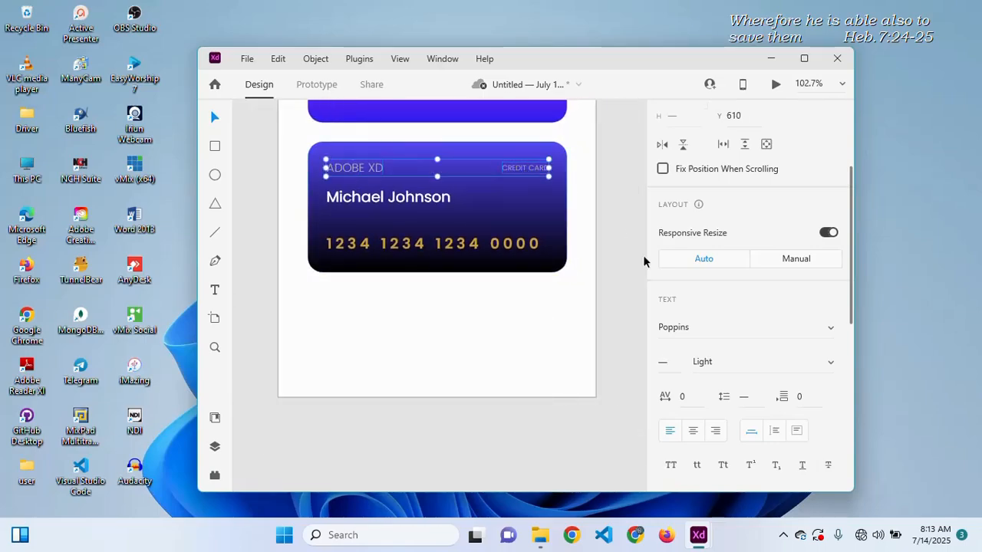
scroll(701, 321, down, 5)
click(693, 248)
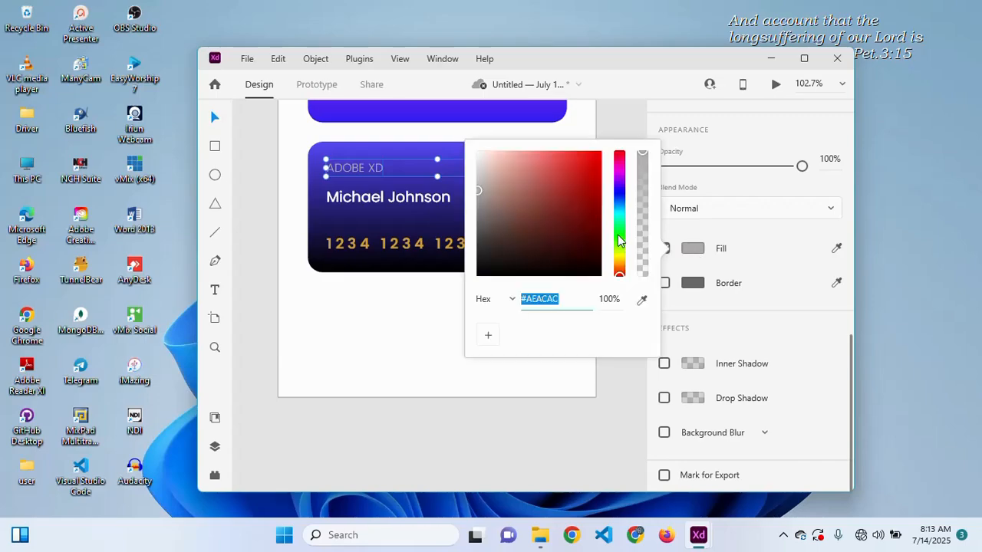
drag(525, 187, 468, 266)
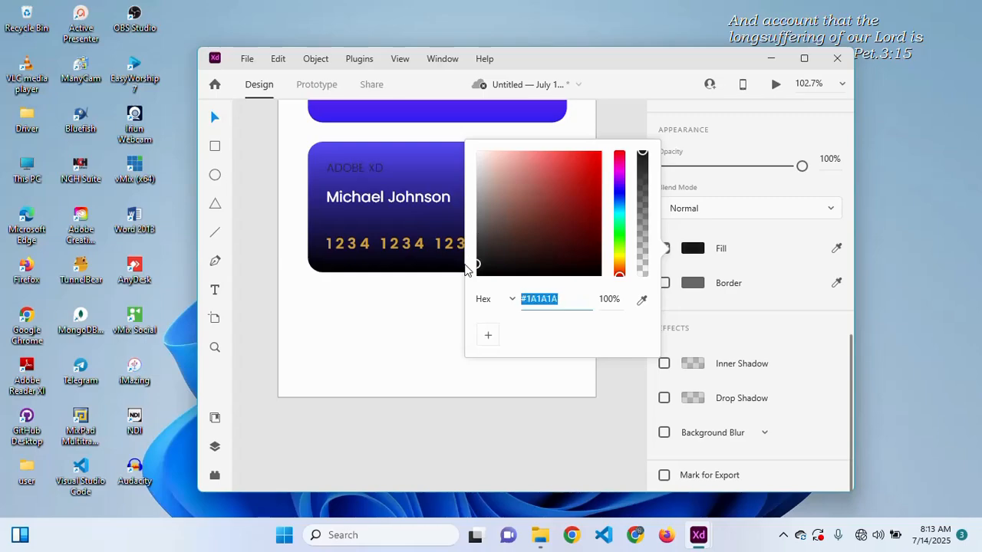
scroll(417, 304, right, 2)
- Nudge the pink rectangle slightly to the right
click(416, 304)
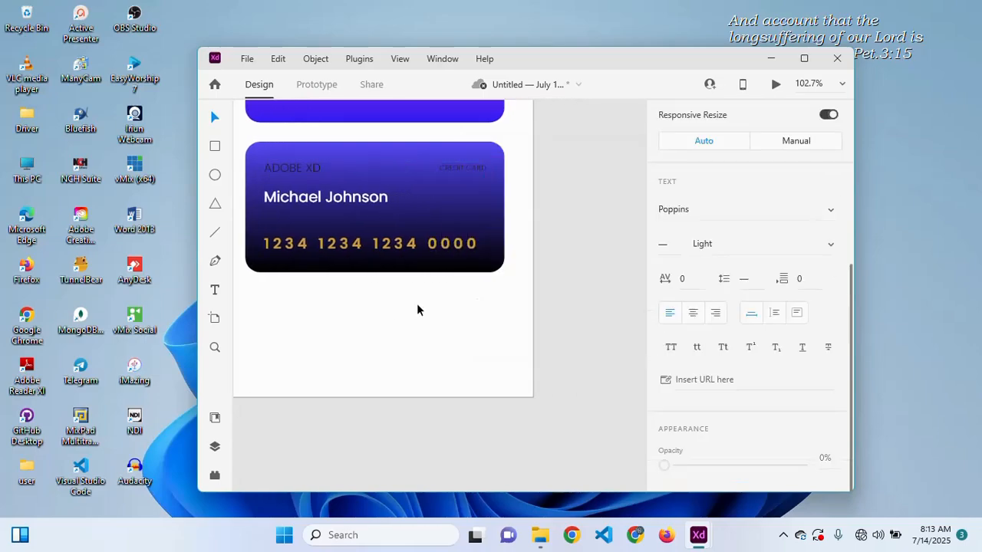
scroll(418, 308, up, 8)
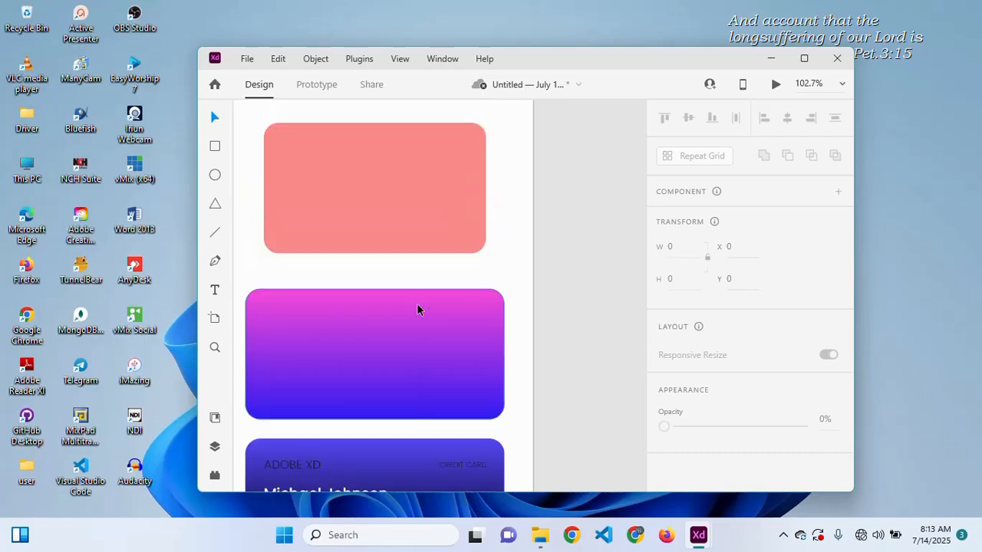
scroll(417, 306, up, 4)
scroll(417, 307, left, 1)
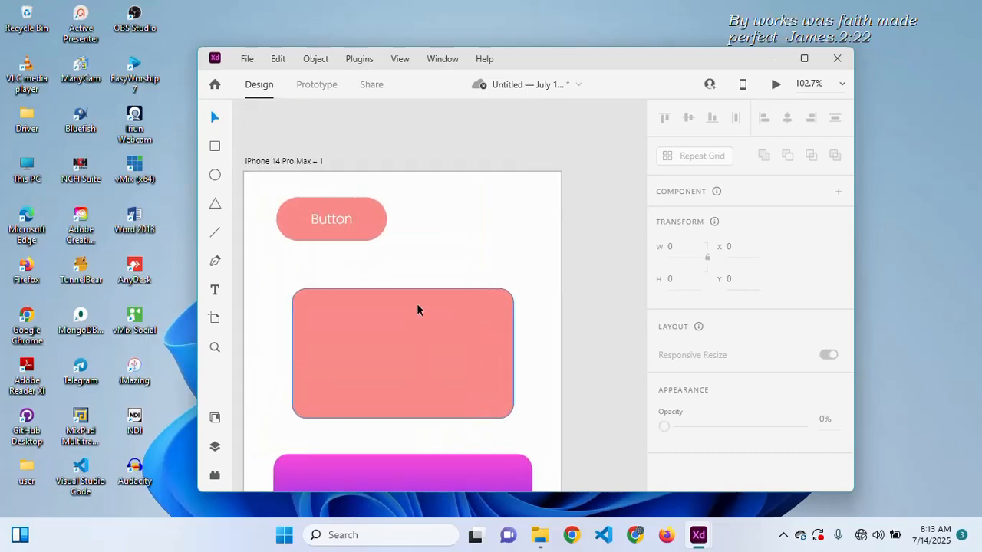
drag(417, 309, 429, 309)
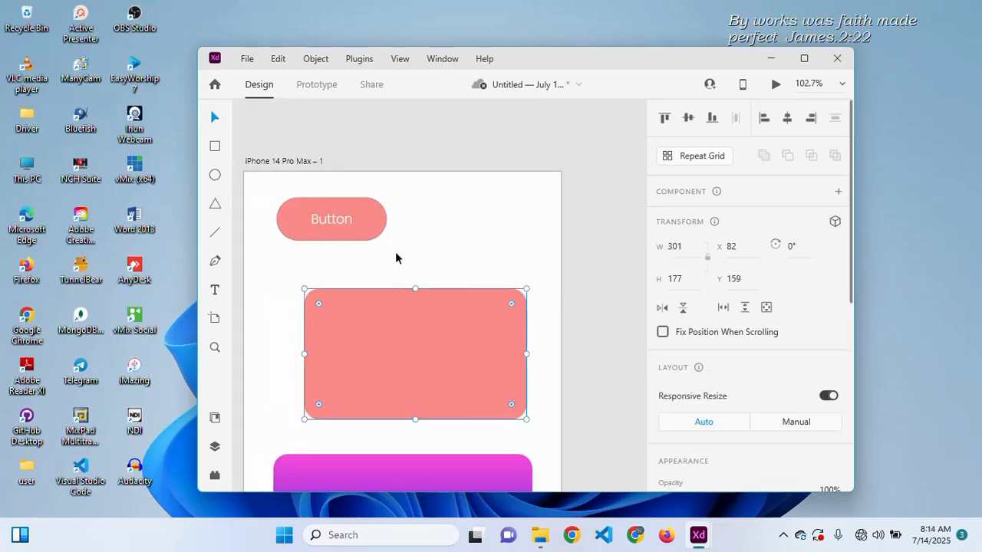
- Preview the iPhone 14 Pro Max – 1 artboard with the preview window moved to the left edge
click(303, 160)
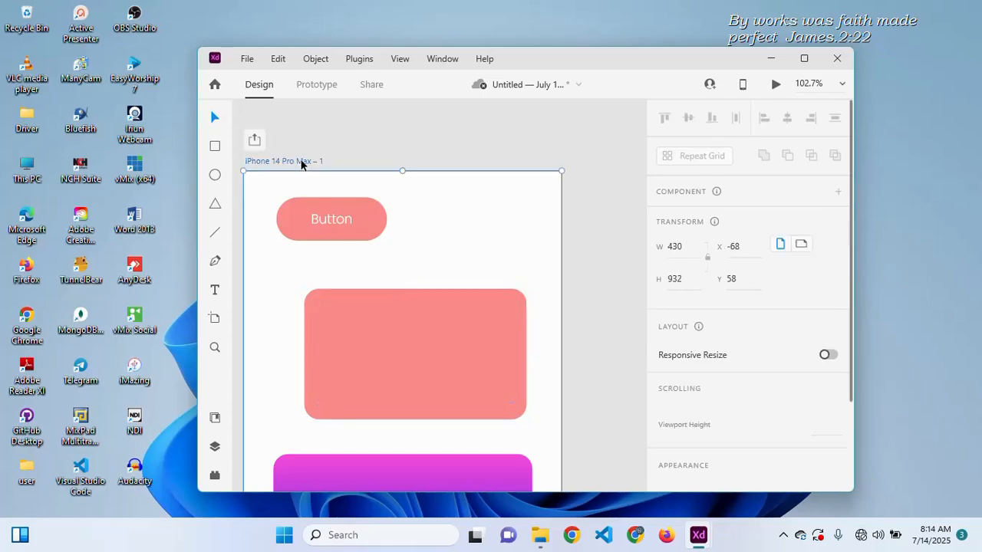
click(776, 86)
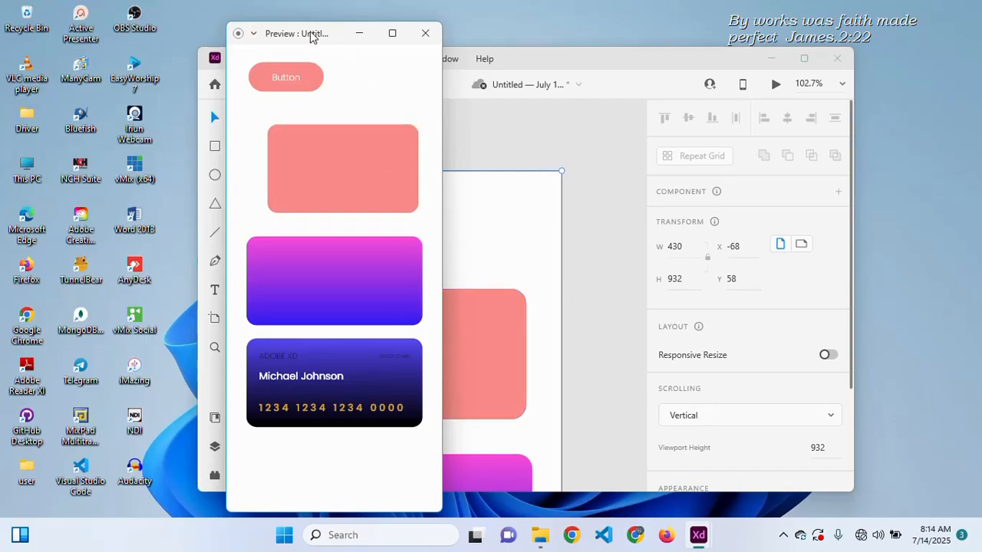
drag(331, 31, 107, 24)
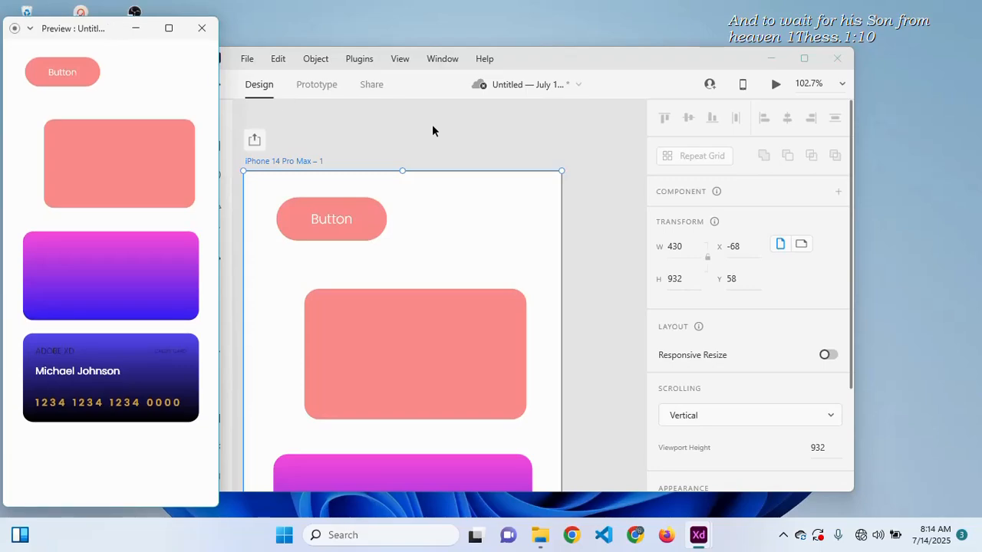
click(492, 223)
scroll(493, 223, down, 3)
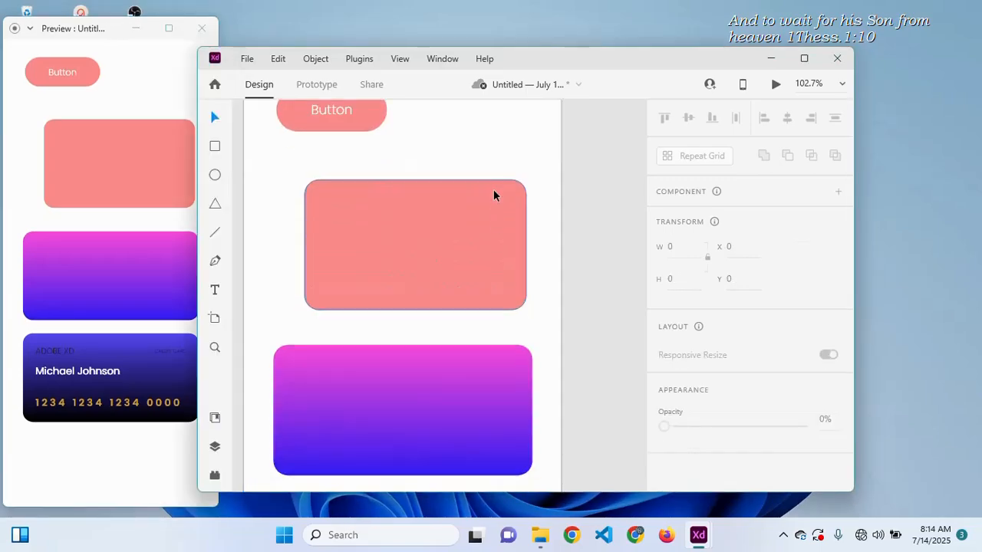
scroll(493, 196, down, 5)
- Delete the dark card background and move the gradient rectangle under the card text
click(427, 289)
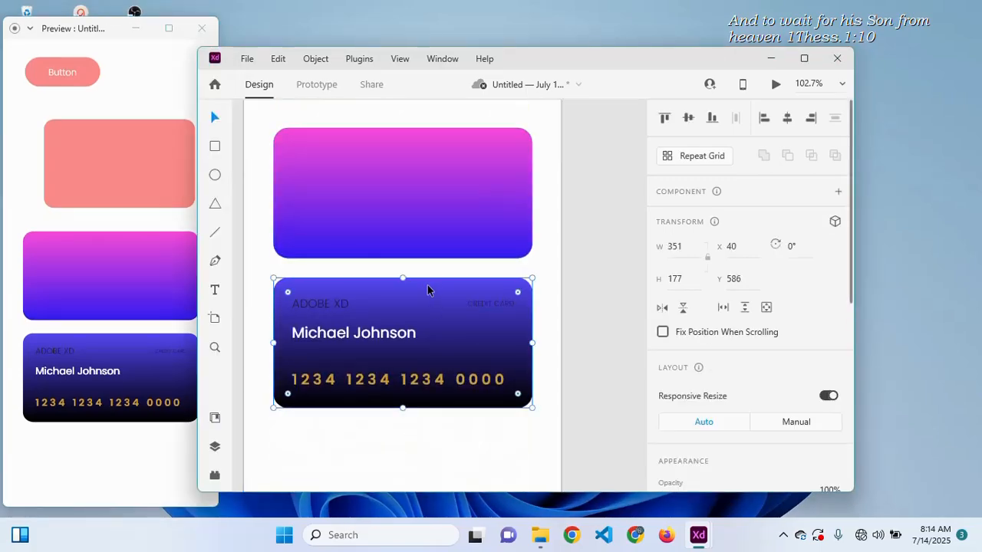
key(Delete)
click(422, 191)
drag(422, 191, 424, 325)
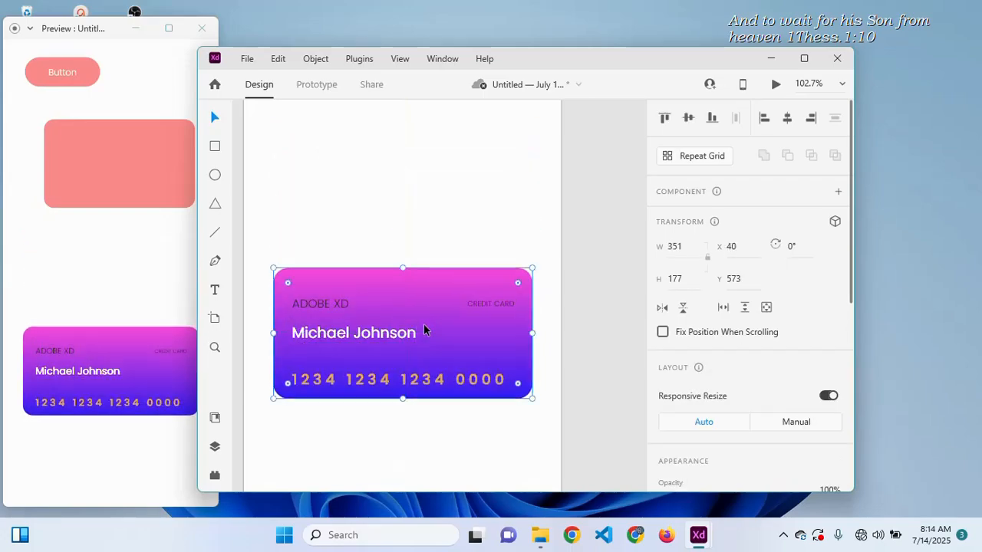
click(419, 240)
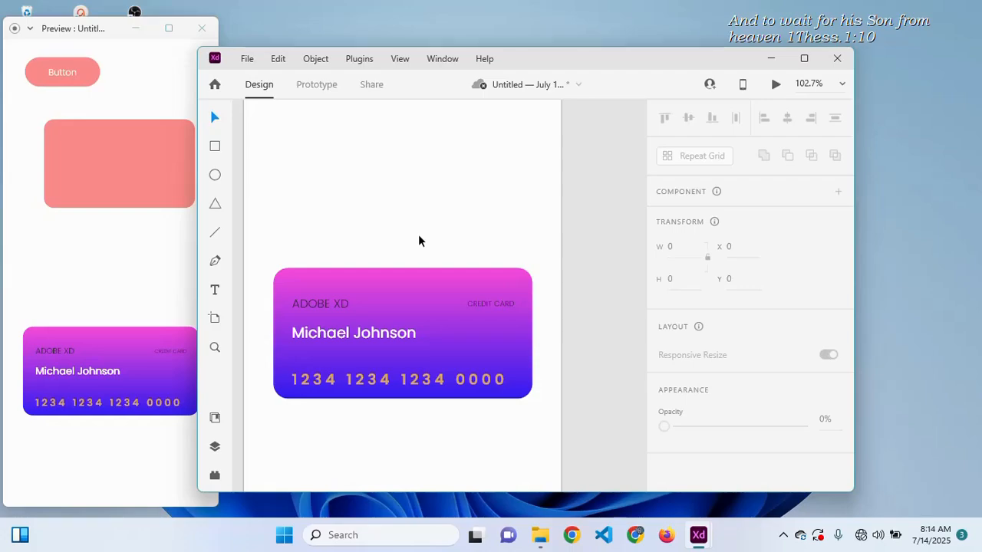
- Reposition the gradient credit card to X 45, Y 573
click(413, 280)
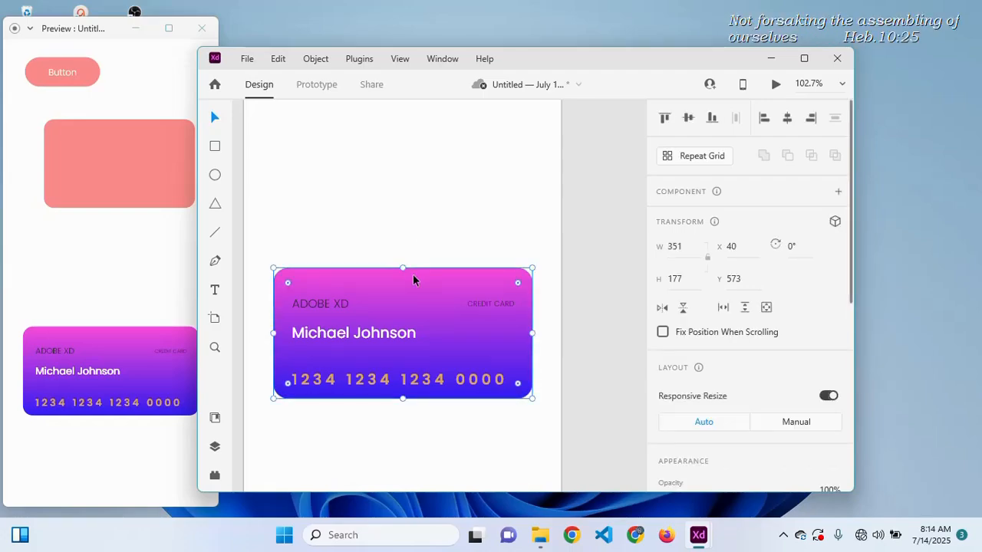
drag(414, 280, 416, 274)
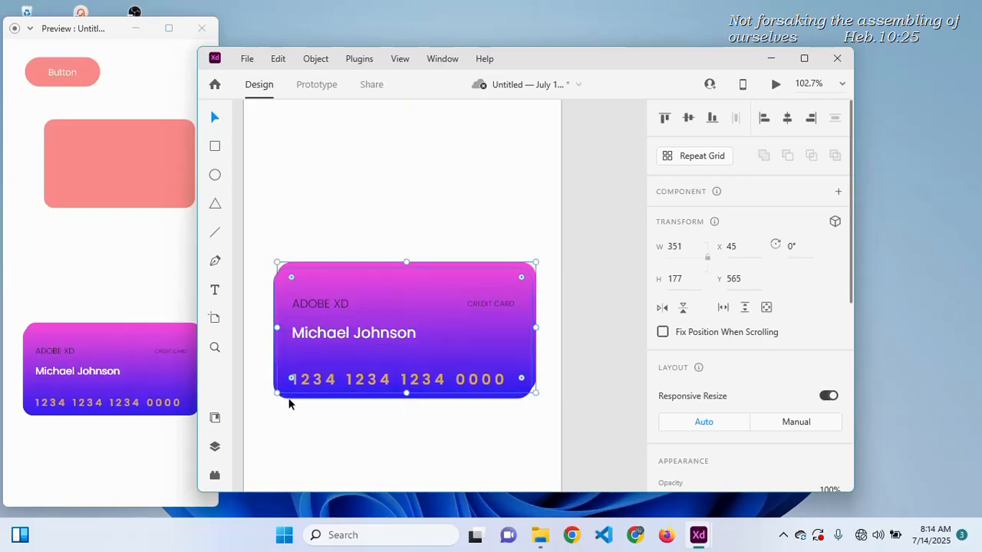
key(ctrl+z)
mouse_move(289, 400)
mouse_down()
mouse_move(288, 409)
mouse_move(292, 400)
mouse_up()
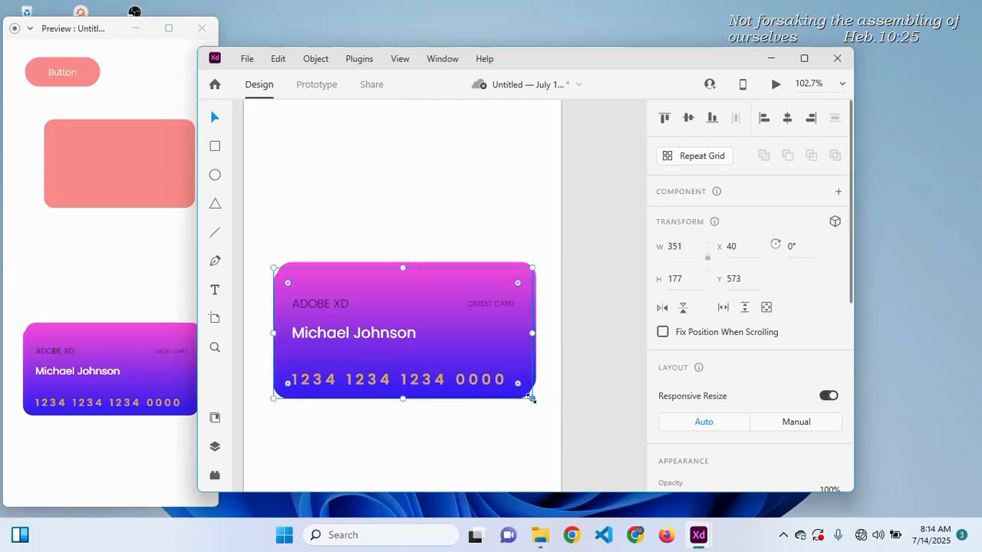
drag(531, 398, 535, 408)
key(ctrl+z)
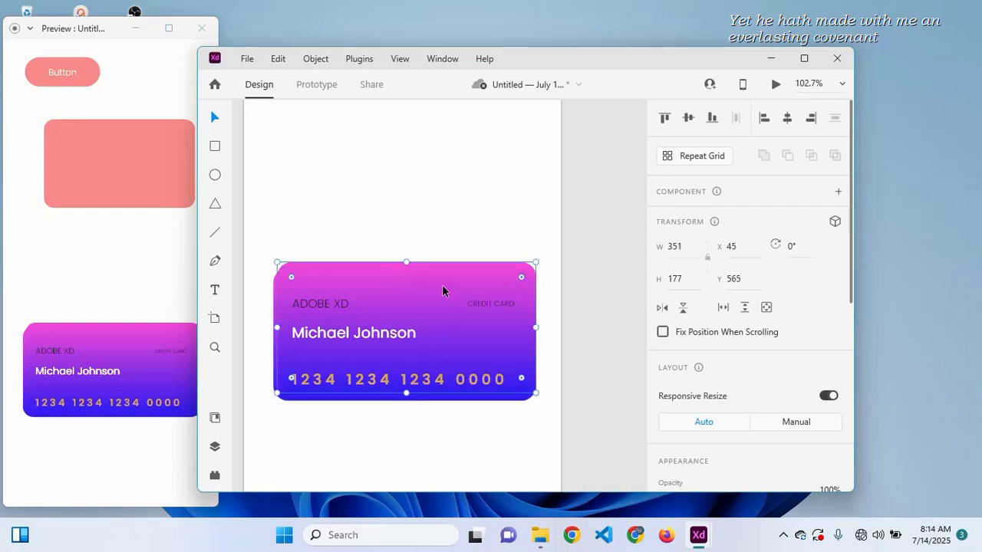
drag(442, 287, 444, 292)
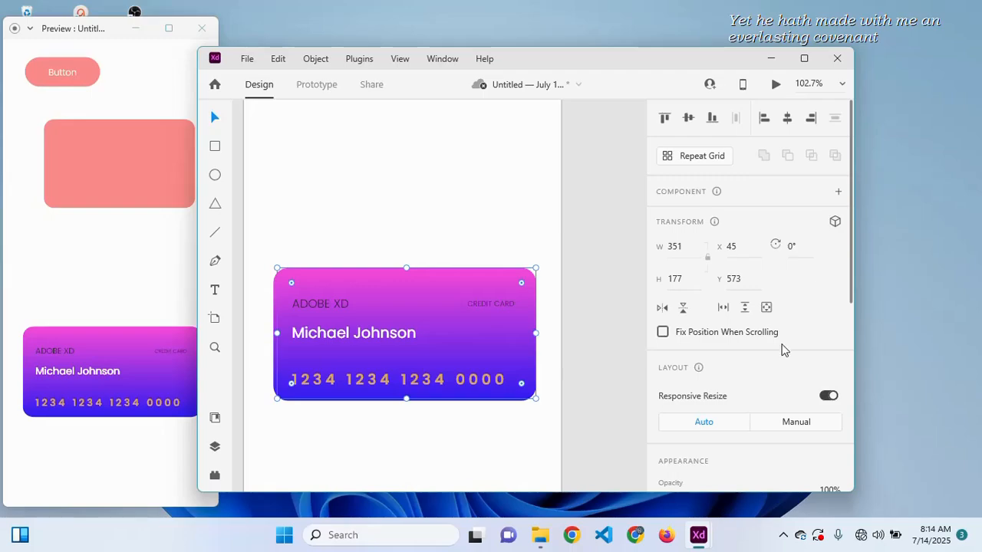
- Enable background blur on the card with amount 15 and brightness 20
scroll(782, 346, down, 5)
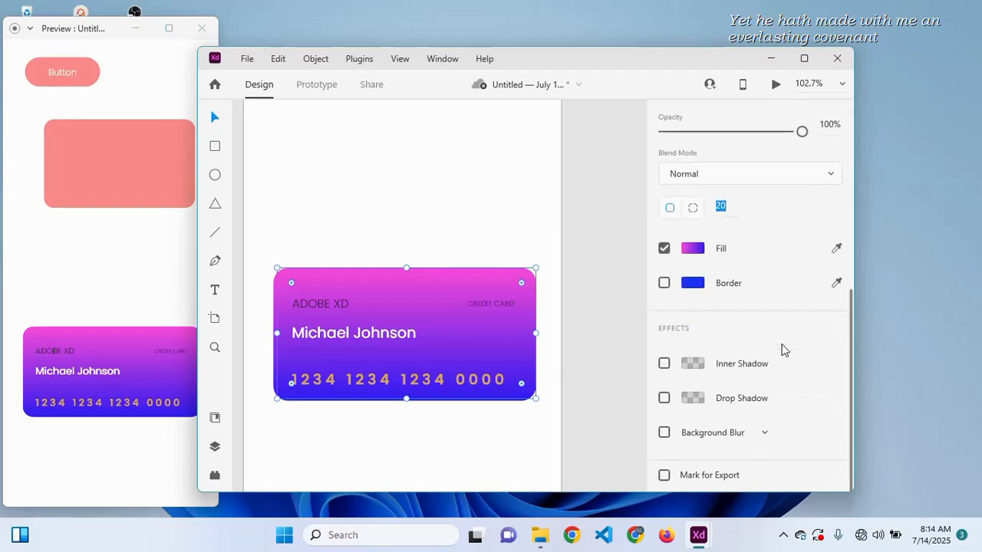
click(664, 433)
scroll(759, 405, down, 3)
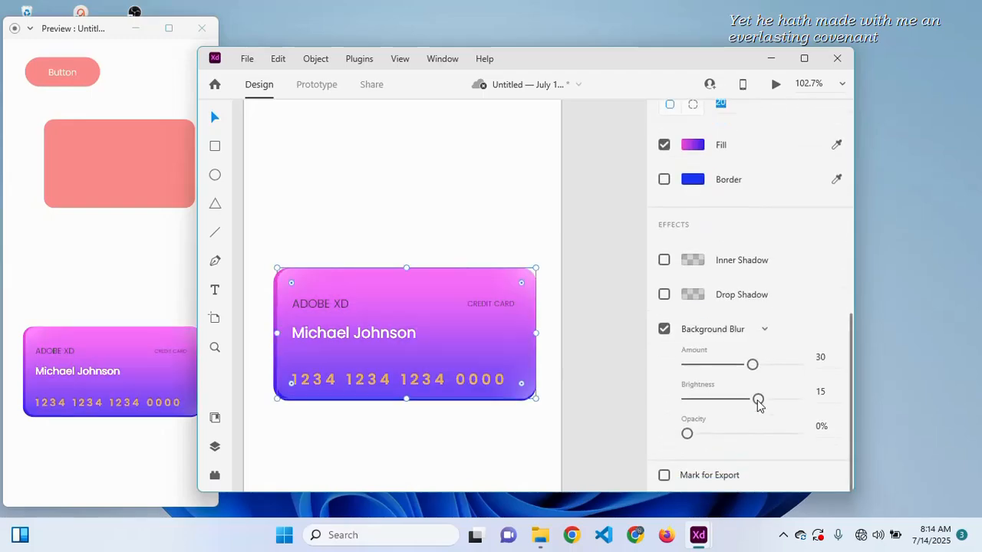
drag(752, 365, 719, 365)
mouse_move(761, 399)
mouse_down()
mouse_move(734, 402)
mouse_move(768, 400)
mouse_up()
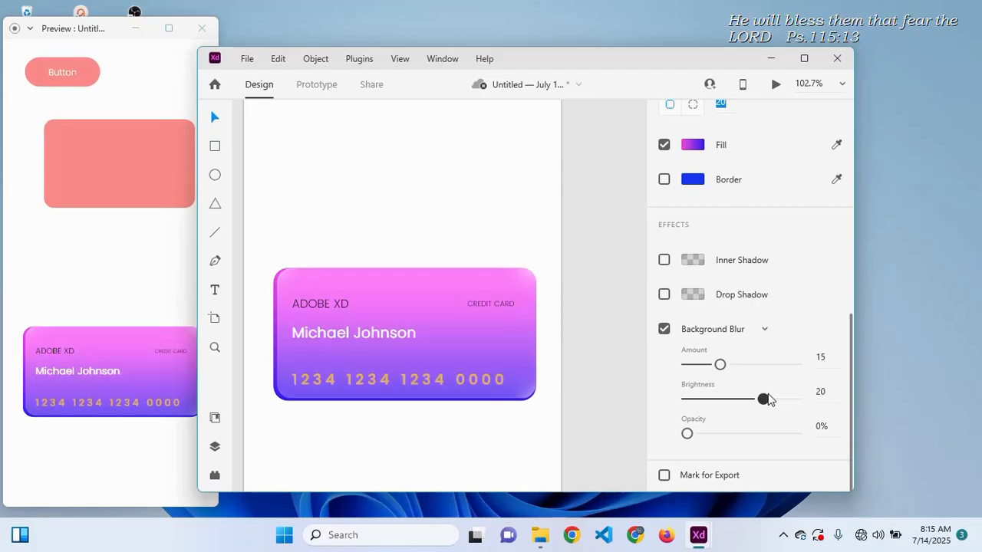
drag(687, 433, 591, 435)
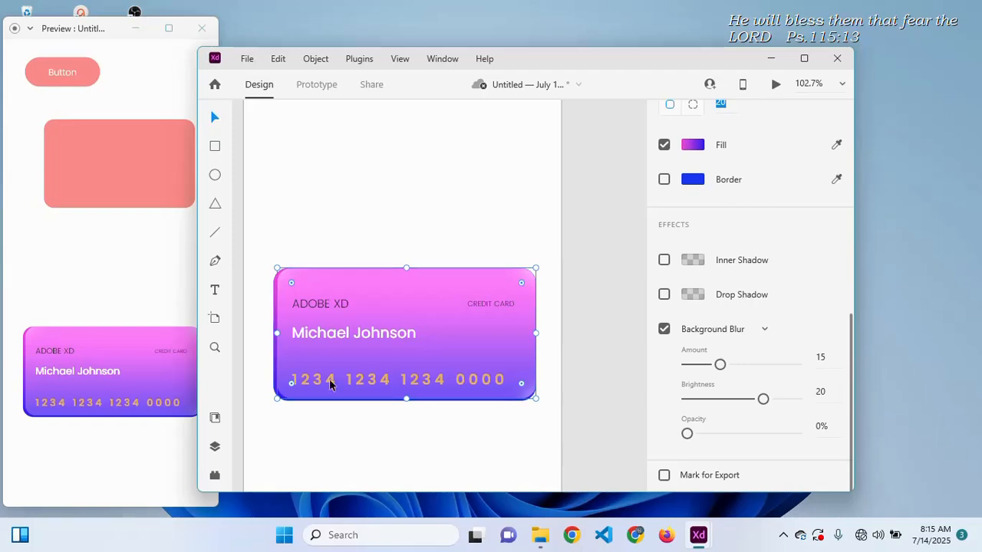
- Trim the card to about 351 × 177 at X 43, Y 575
click(292, 360)
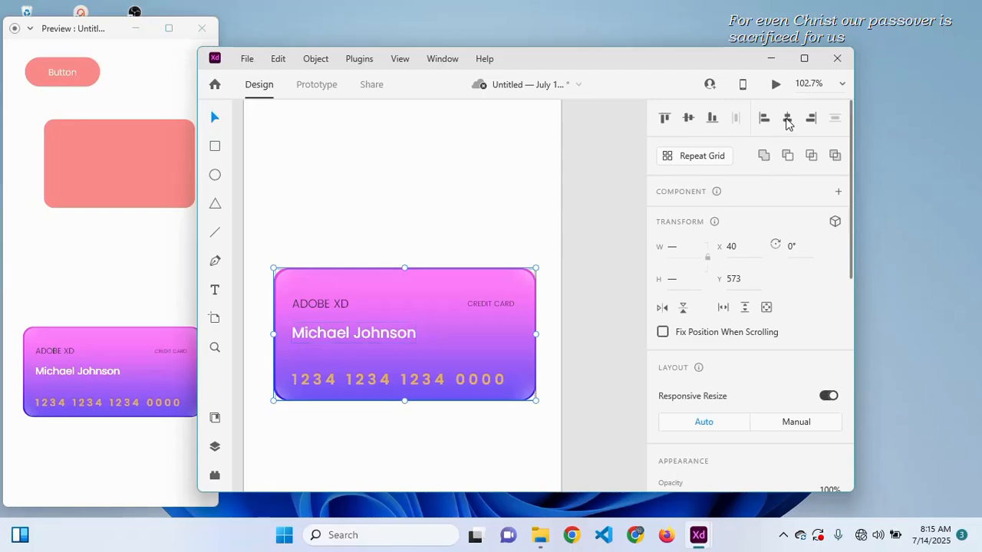
click(487, 473)
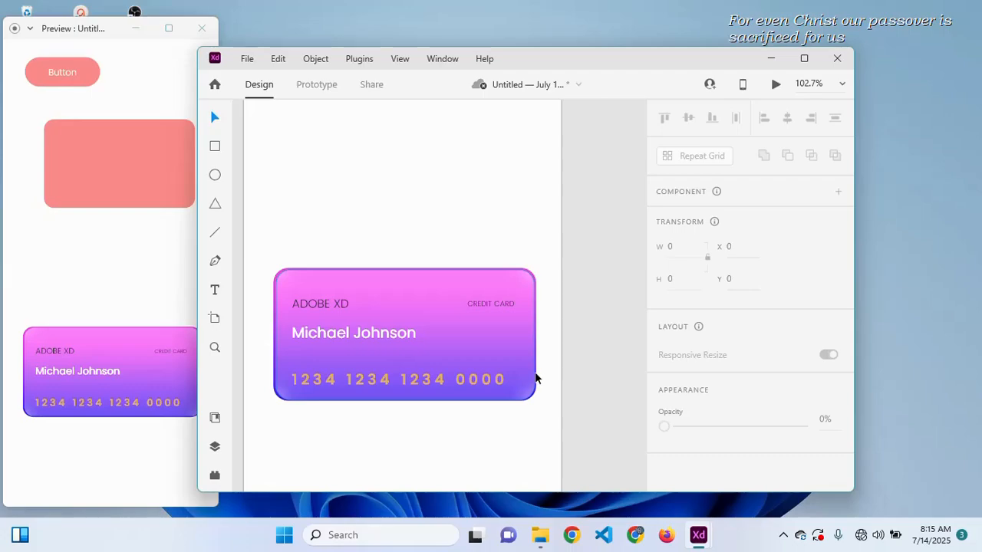
click(536, 378)
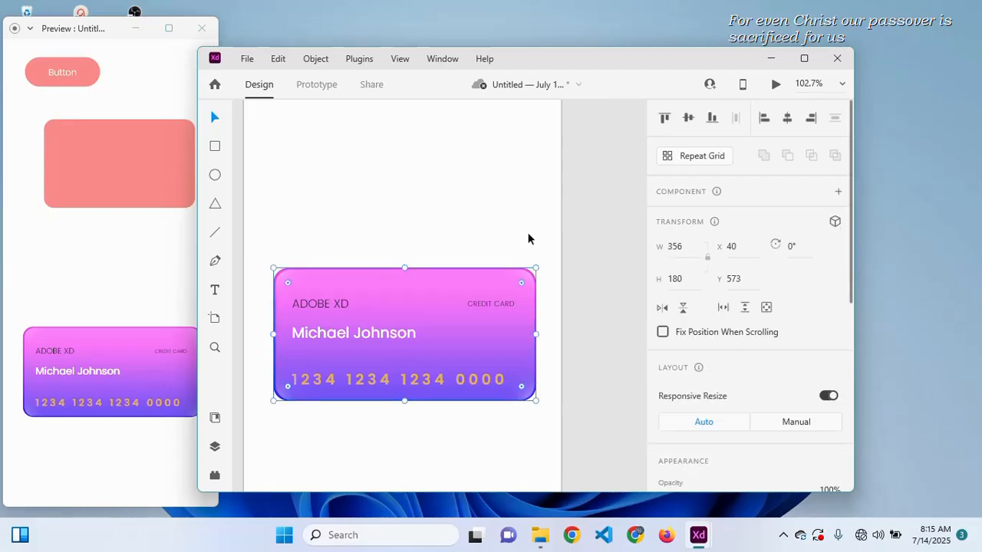
drag(536, 267, 535, 269)
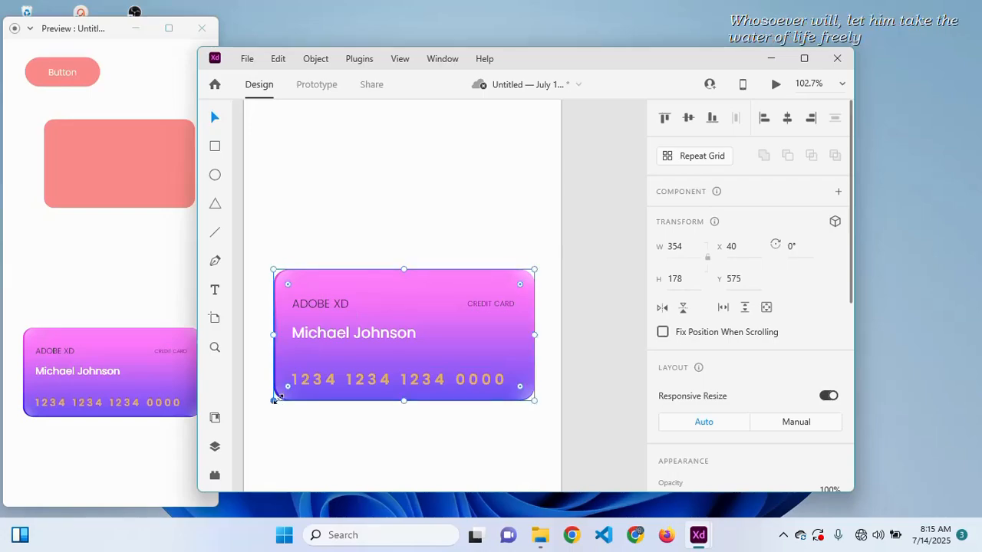
drag(275, 397, 274, 399)
click(323, 426)
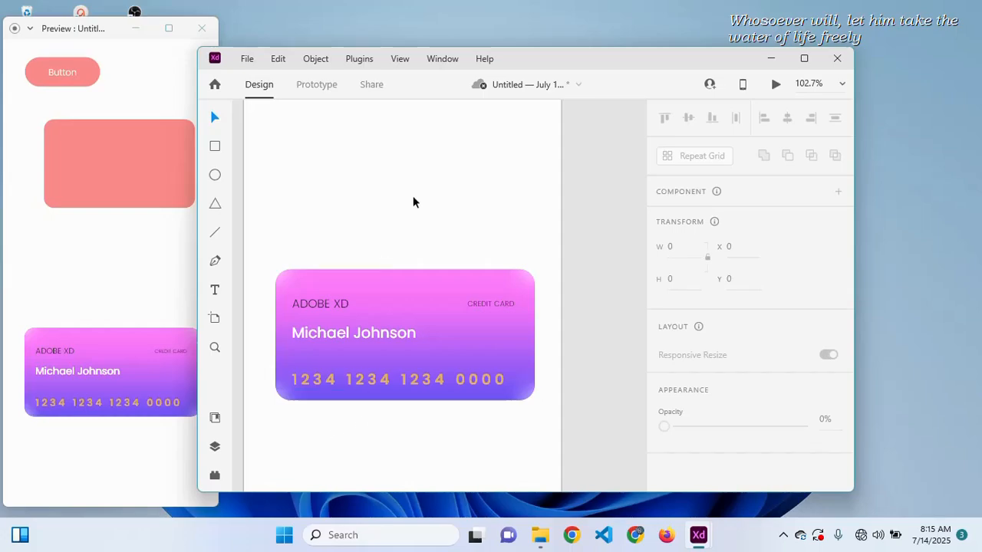
- Check the salmon rectangle, then duplicate the iPhone 14 Pro Max – 1 artboard
scroll(413, 202, up, 5)
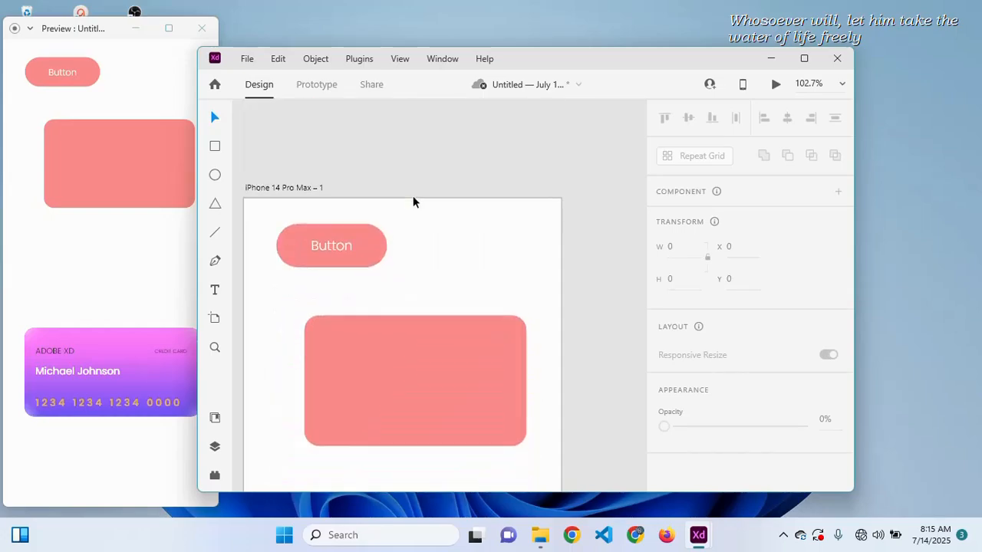
scroll(413, 202, down, 5)
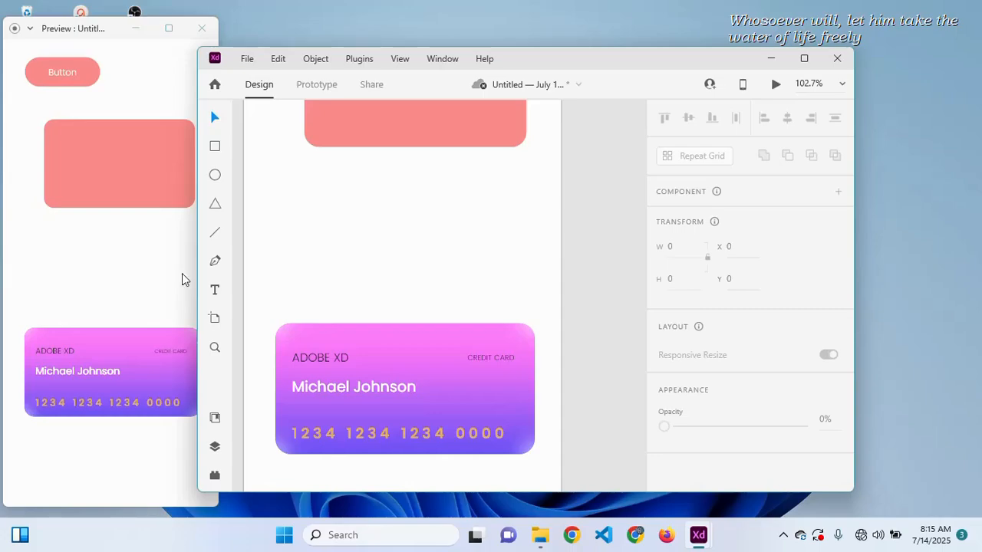
scroll(463, 197, up, 1)
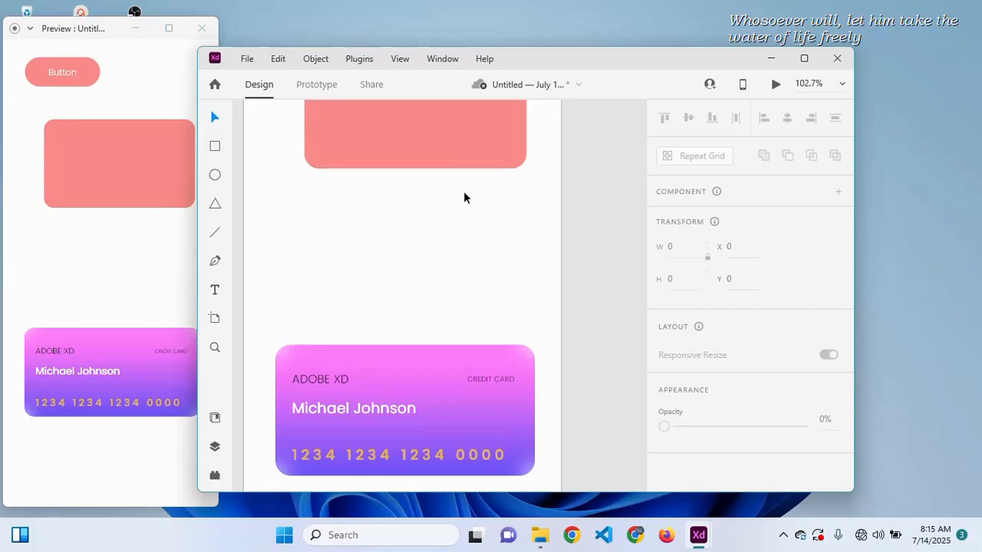
scroll(463, 197, left, 2)
scroll(463, 197, up, 5)
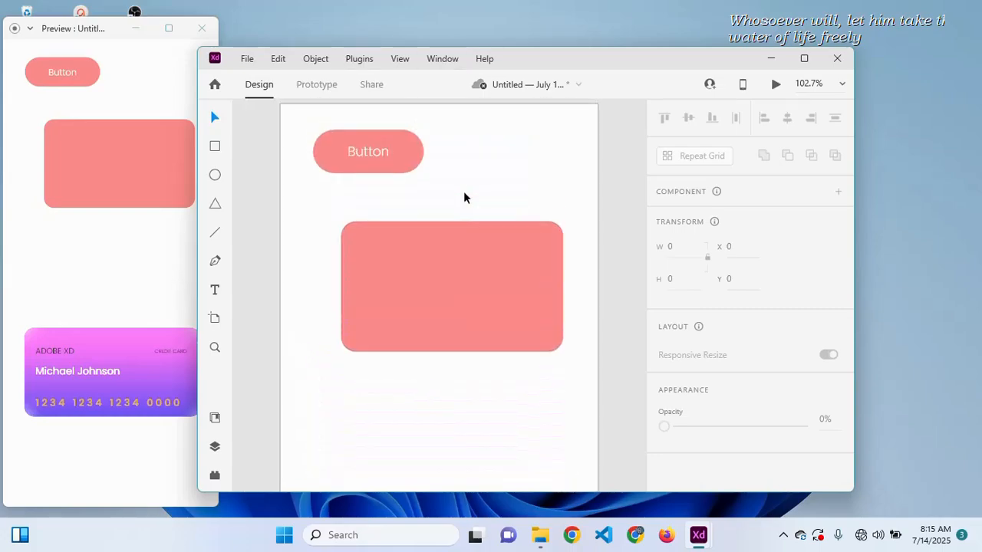
click(462, 280)
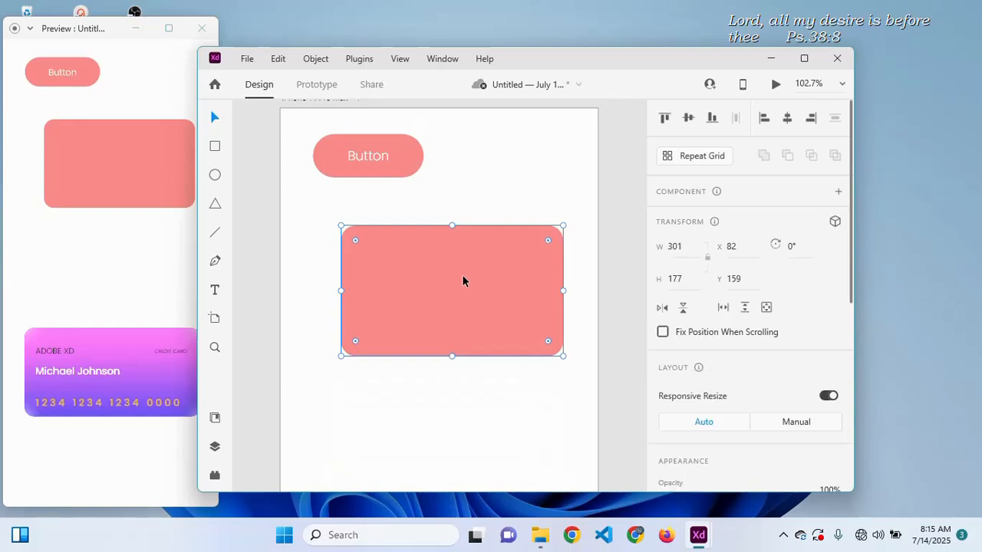
scroll(461, 281, up, 3)
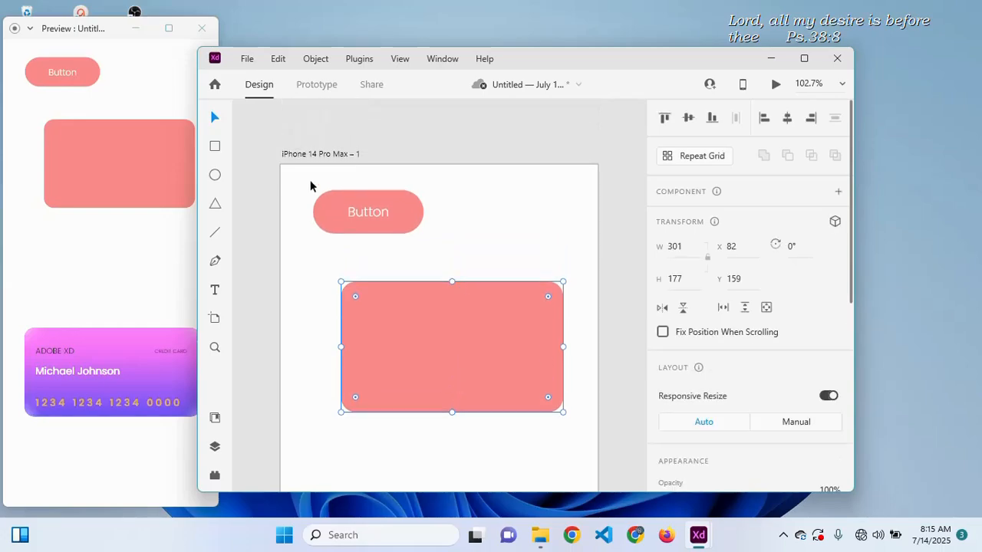
click(325, 154)
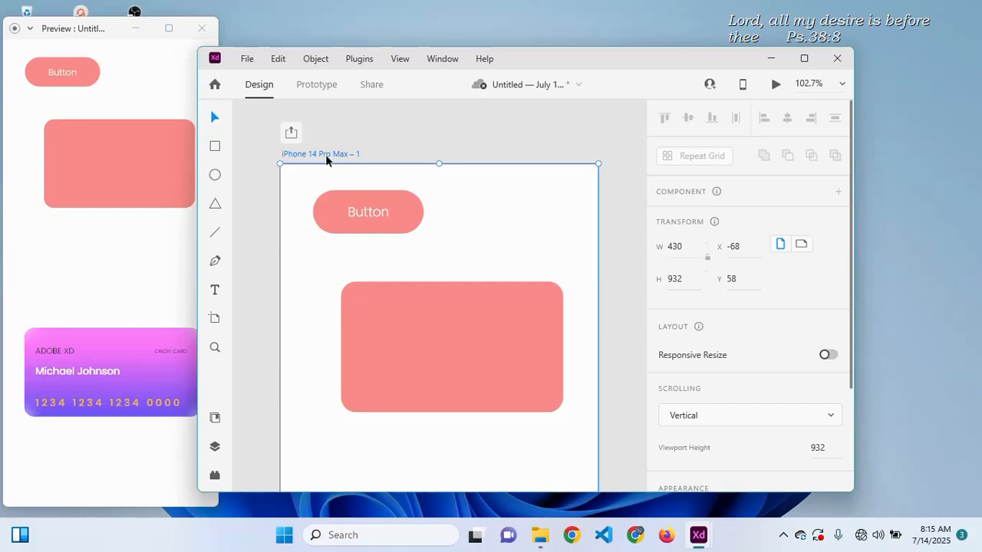
key(ctrl+d)
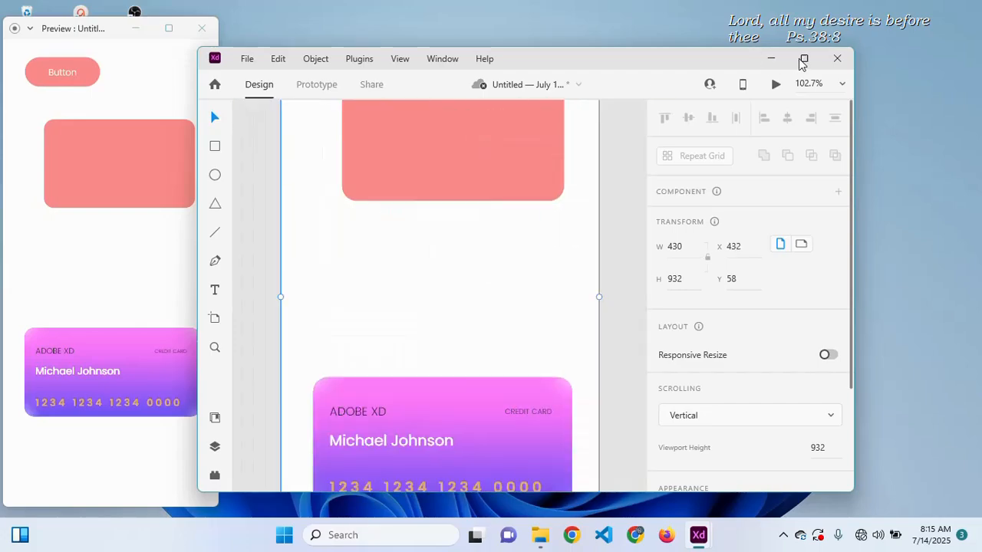
- Relabel the iPhone 14 Pro Max – 2 button as Back
scroll(533, 215, down, 6)
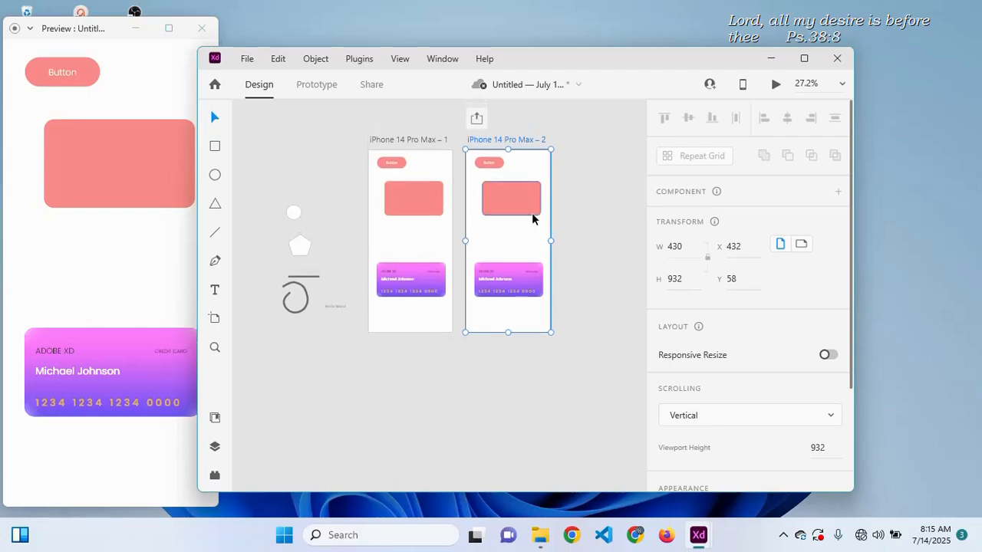
scroll(532, 212, up, 2)
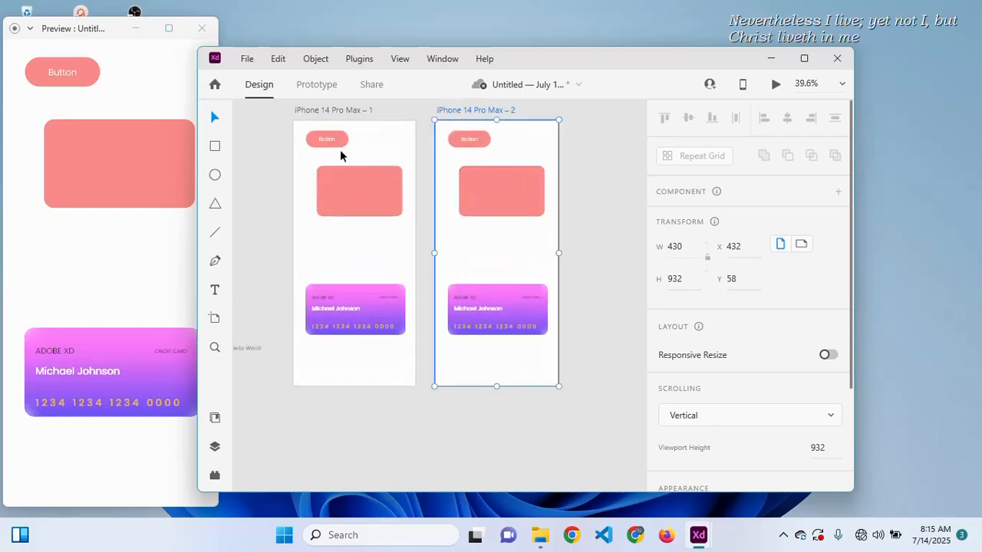
double_click(466, 140)
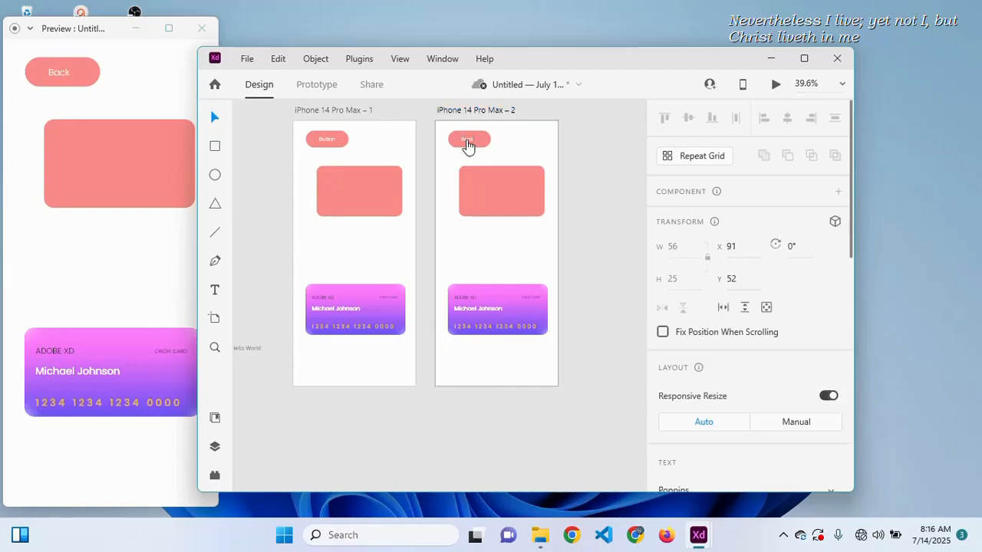
key(Escape)
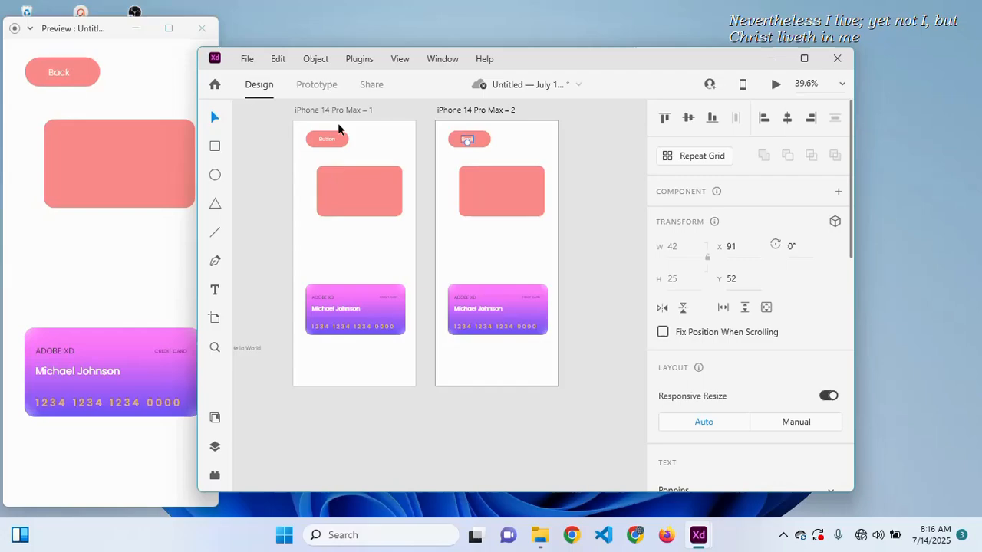
click(349, 182)
scroll(744, 235, down, 5)
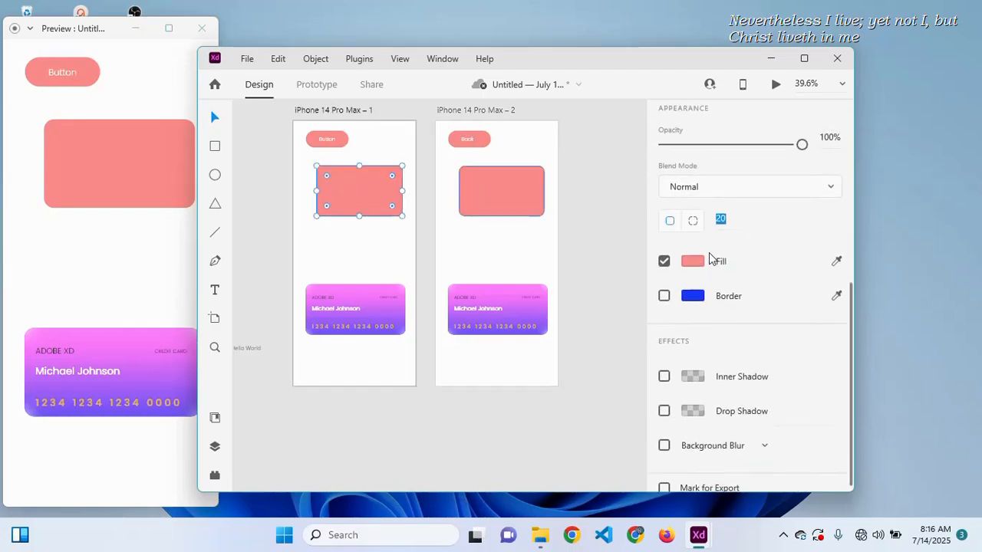
- Change the first artboard's rectangle fill from salmon to light cyan #8EFFF7
click(693, 260)
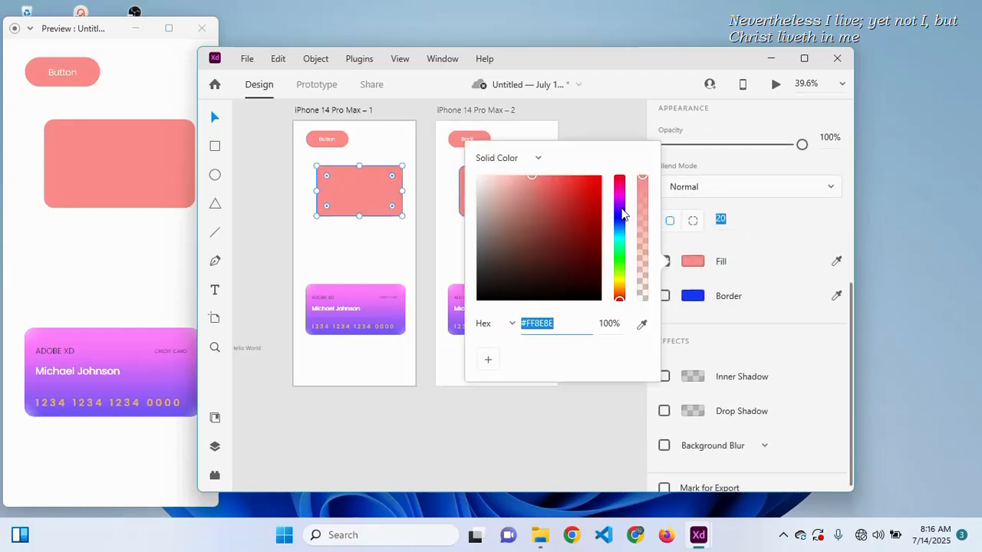
drag(622, 215, 622, 239)
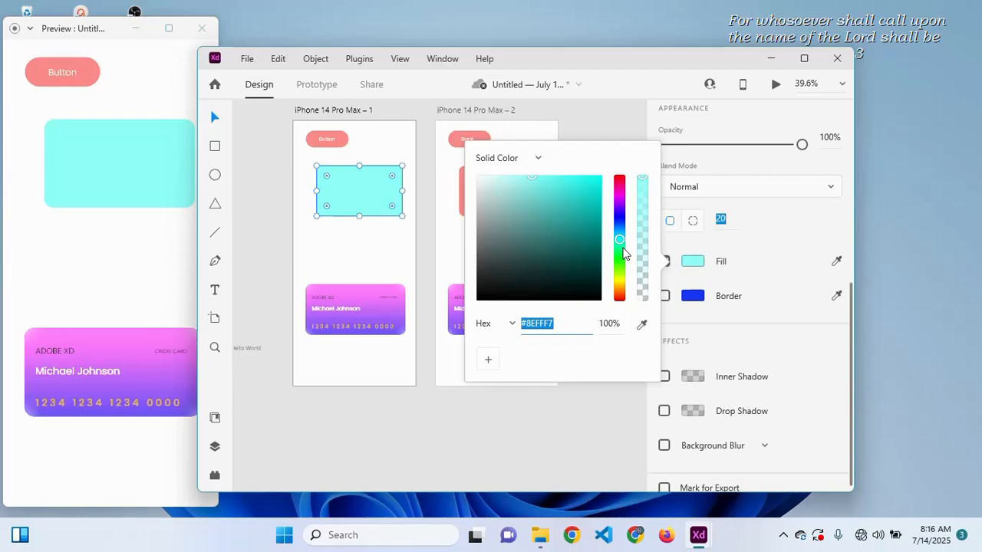
click(366, 222)
click(381, 257)
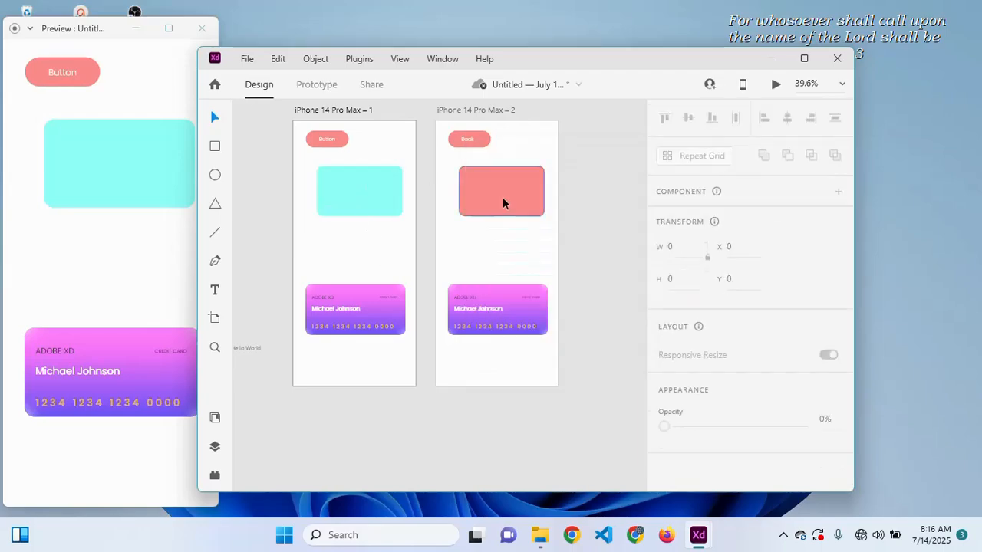
- Change the first artboard's button label to 'Next'
double_click(326, 138)
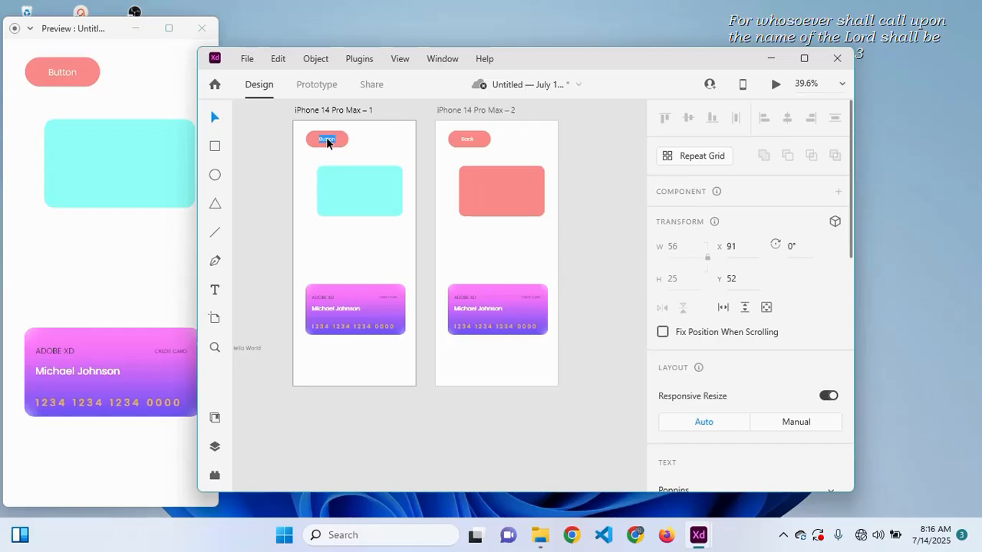
text(Next)
key(Escape)
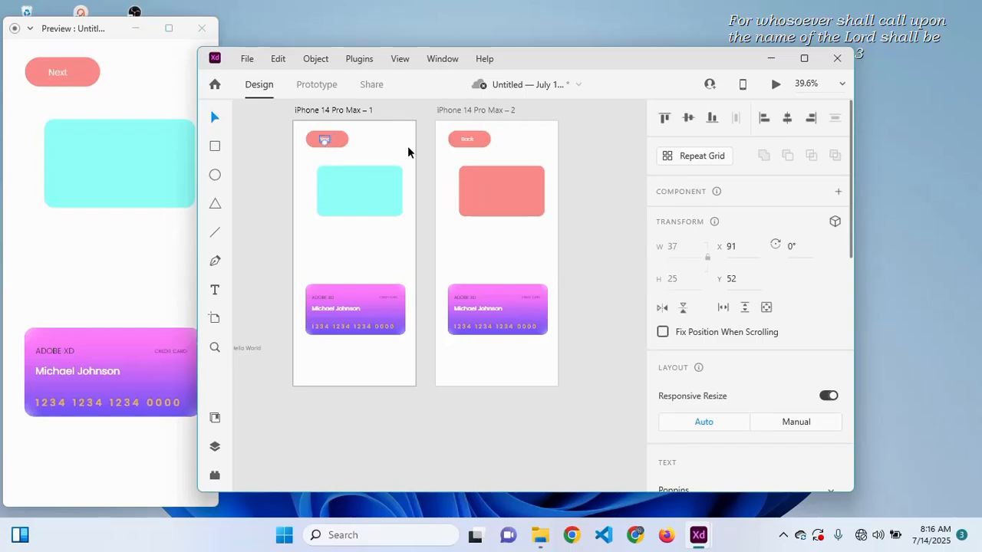
shift+click(340, 142)
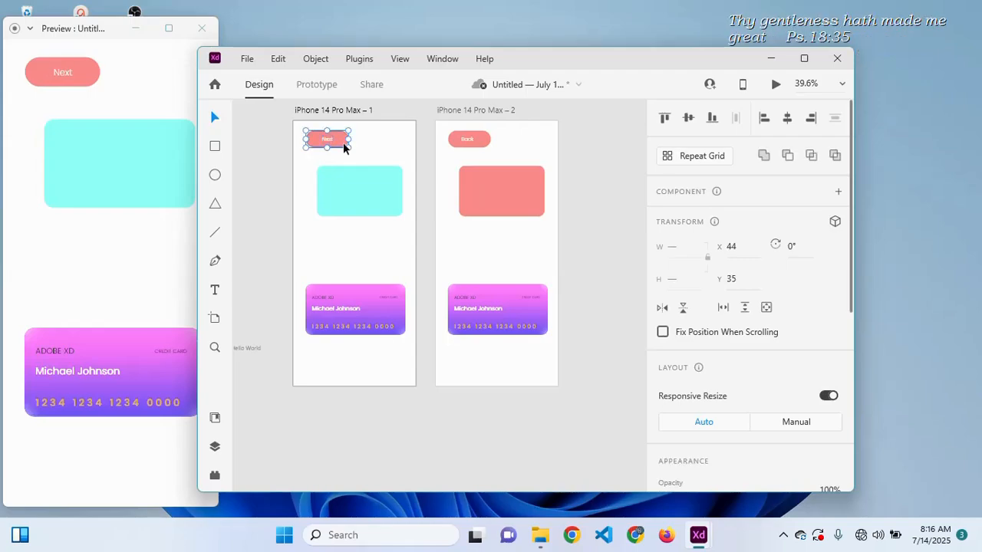
- Centre the Back label horizontally on its button and group them
double_click(465, 135)
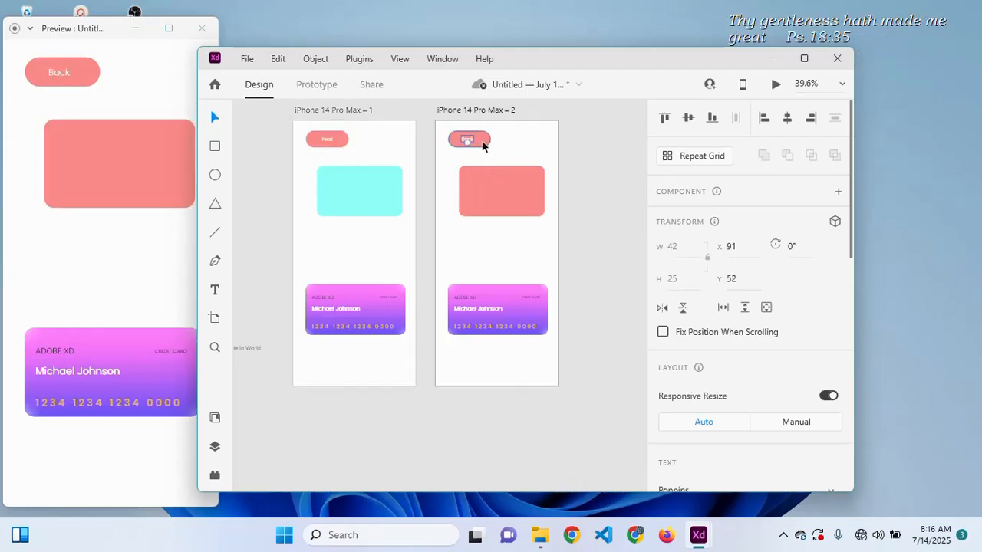
shift+click(483, 145)
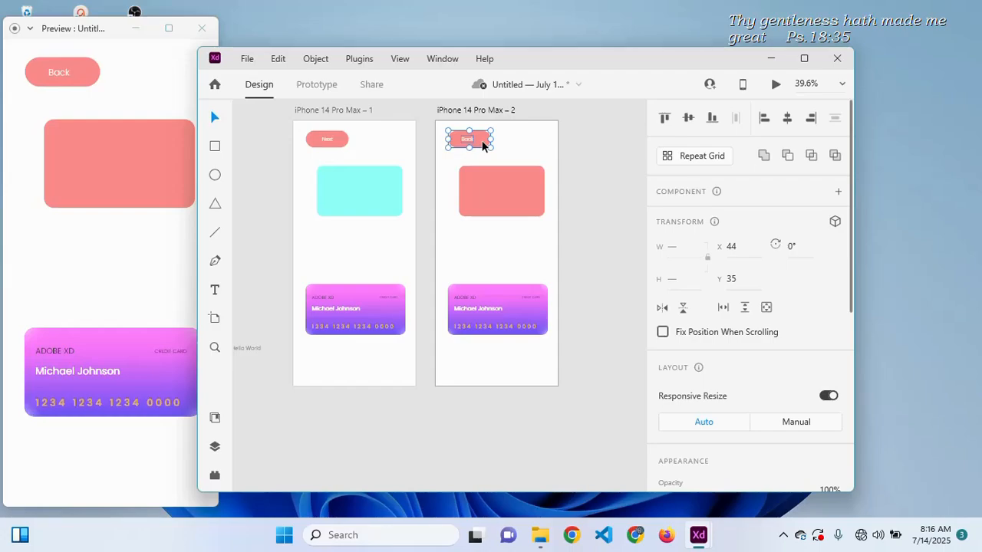
key(shift+c)
key(ctrl+g)
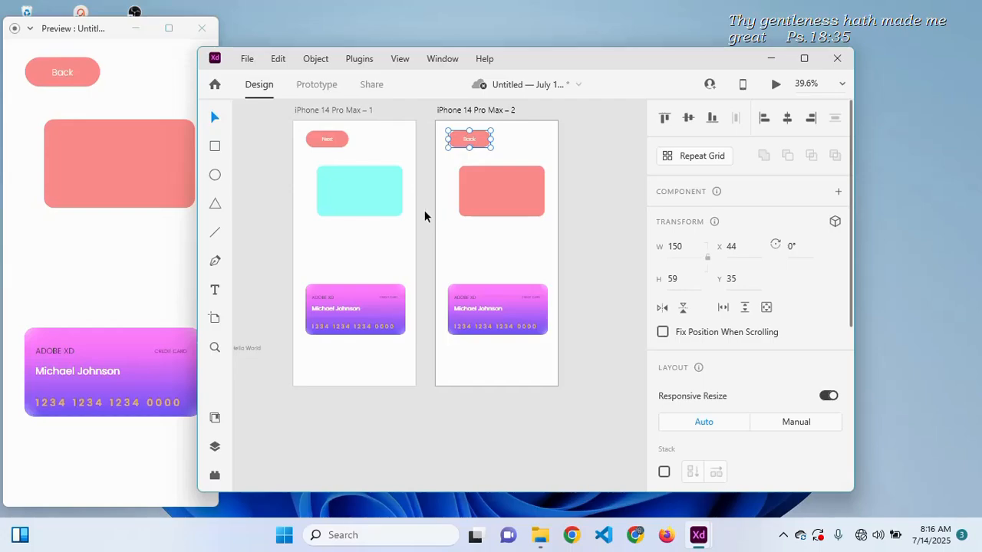
- Switch to Prototype mode with the Back button group selected
scroll(424, 212, up, 1)
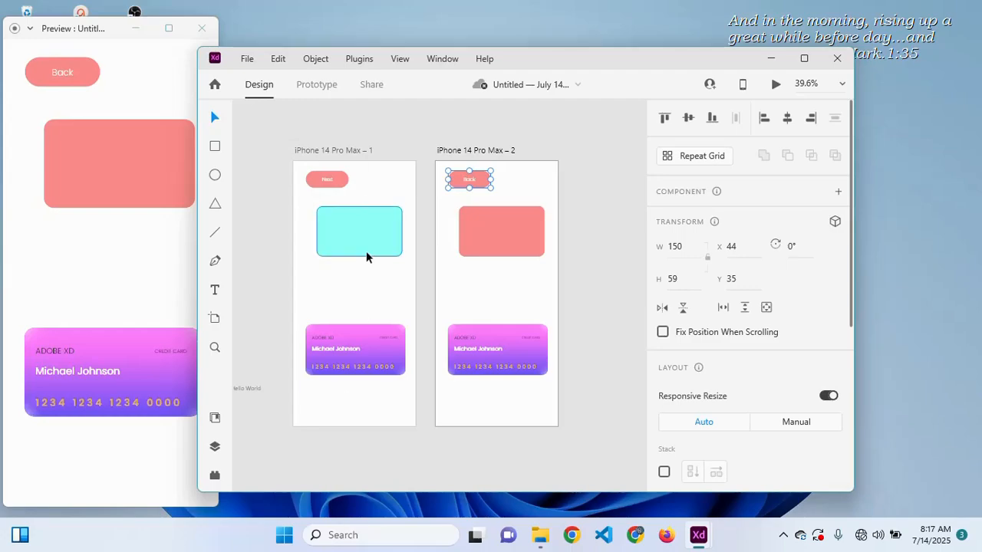
click(322, 89)
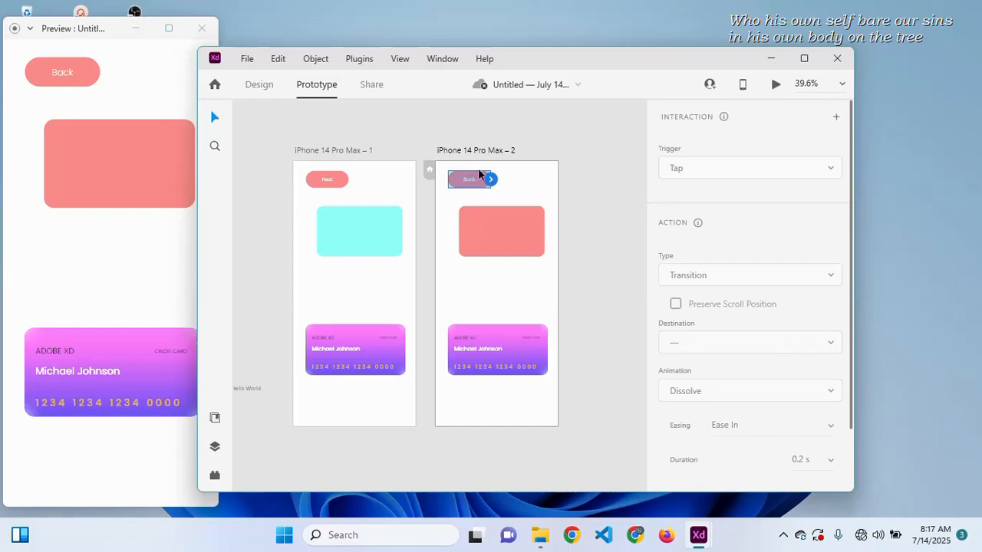
- Link the Back button's tap to artboard 1 using Auto-Animate
click(261, 86)
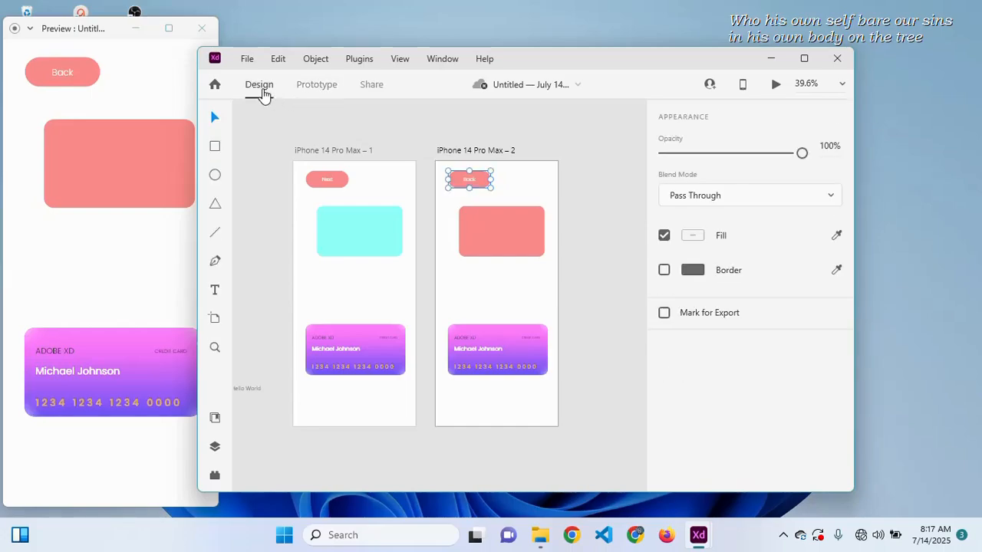
click(314, 88)
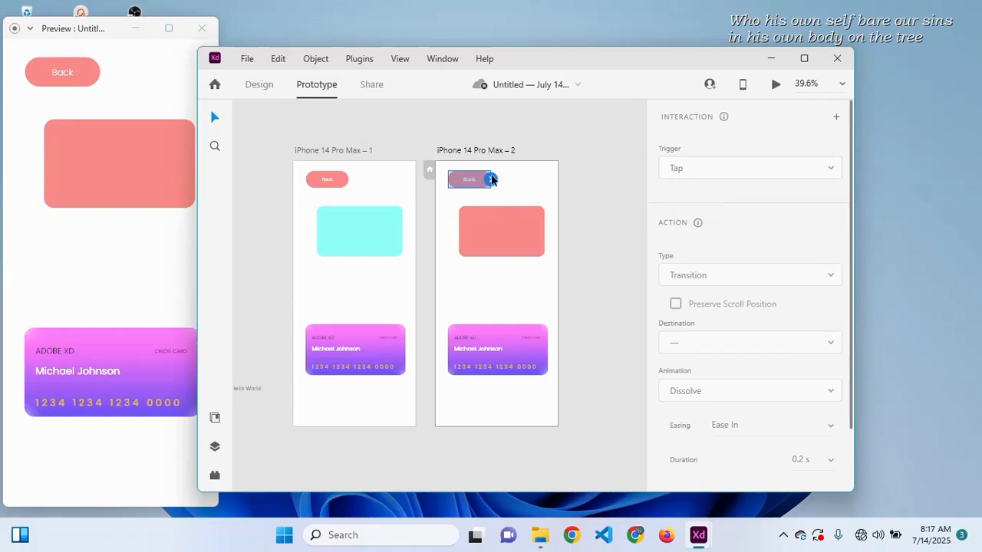
drag(491, 178, 392, 224)
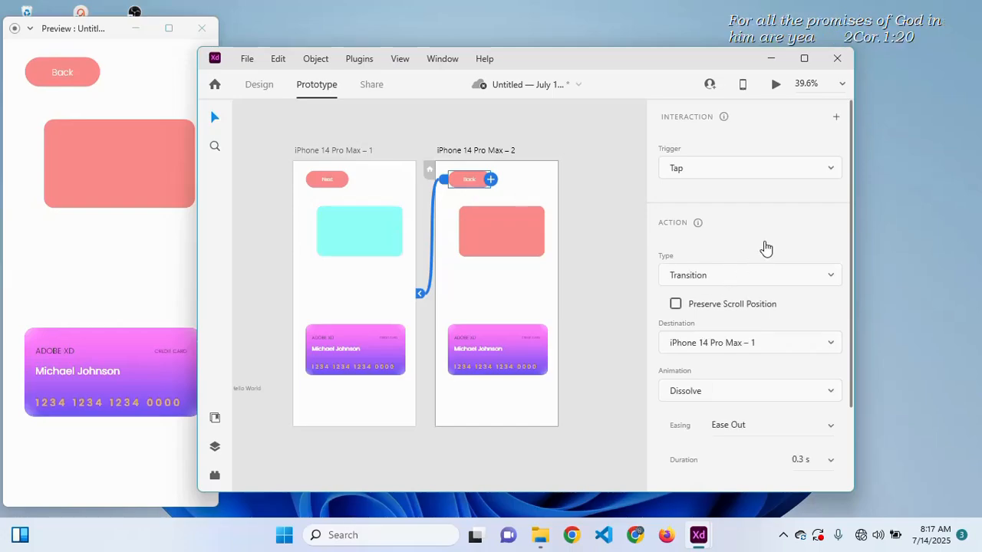
scroll(766, 246, down, 1)
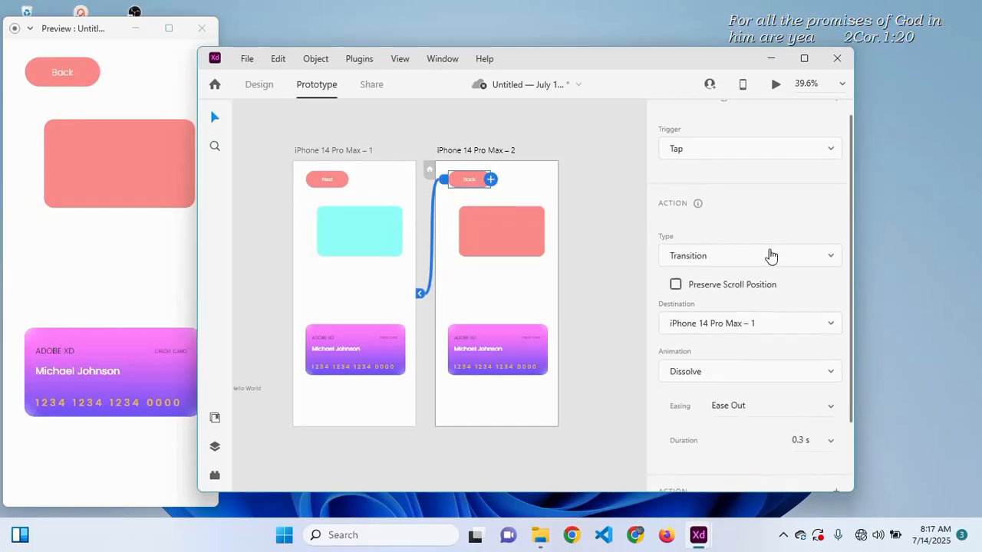
click(770, 255)
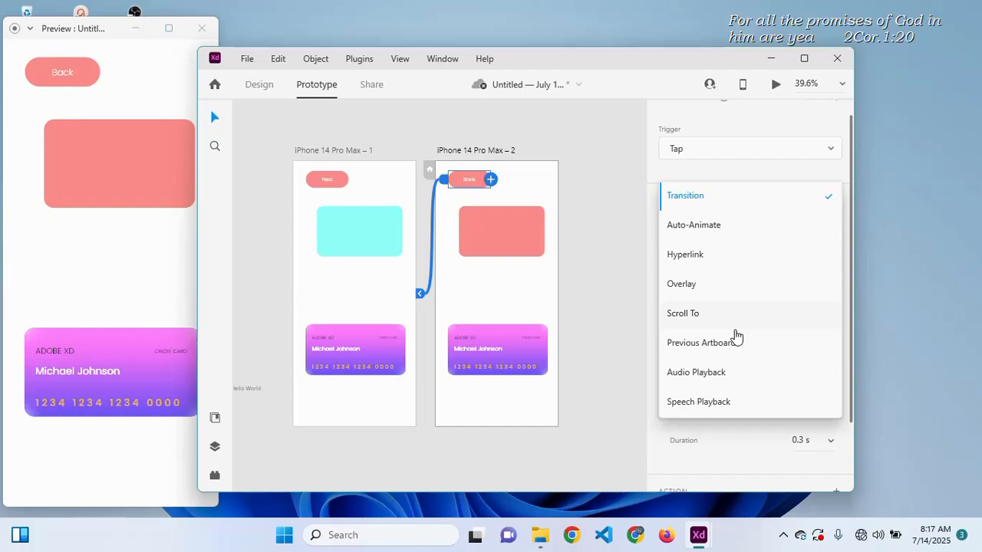
click(716, 224)
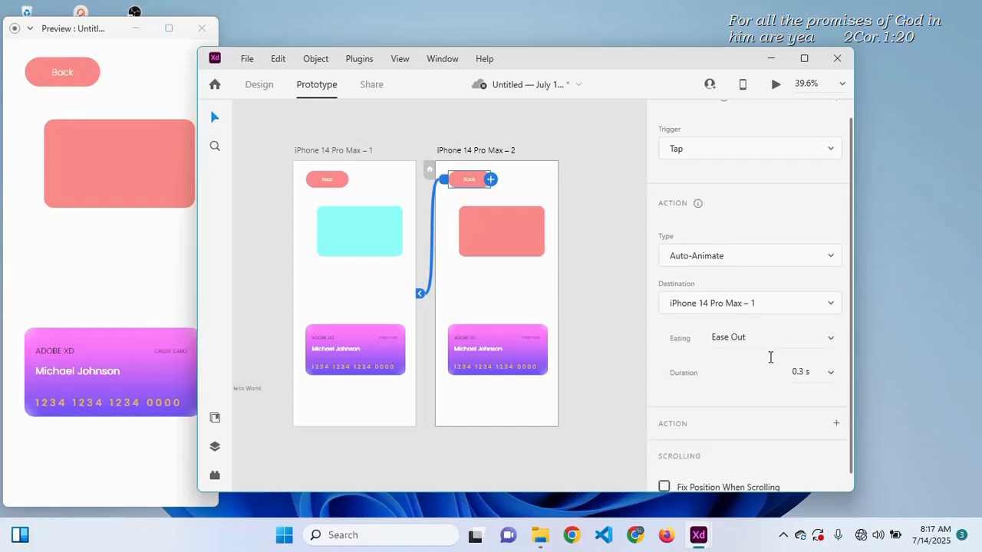
click(336, 180)
- Wire the Next button's tap to Auto-Animate to iPhone 14 Pro Max – 2, then return to Design mode
drag(348, 179, 549, 162)
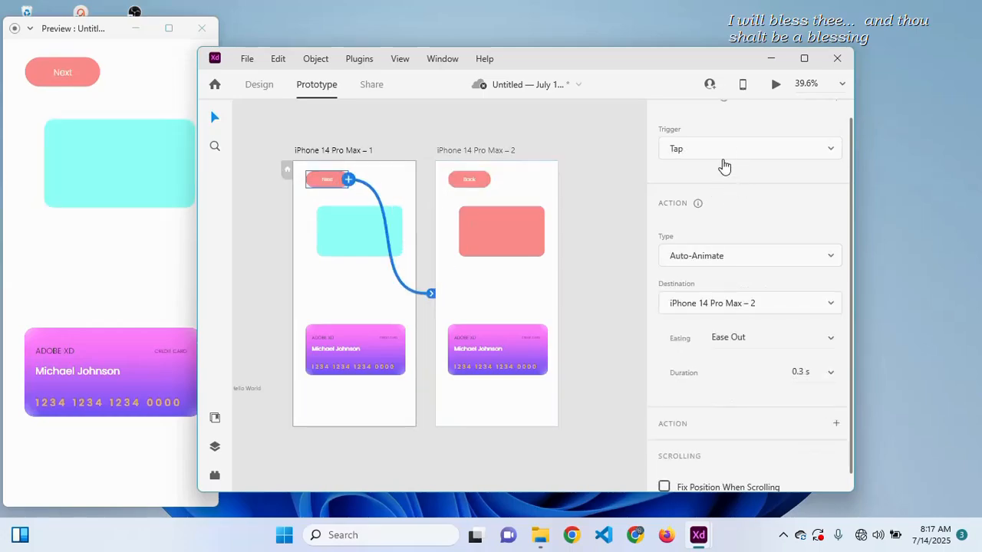
click(720, 261)
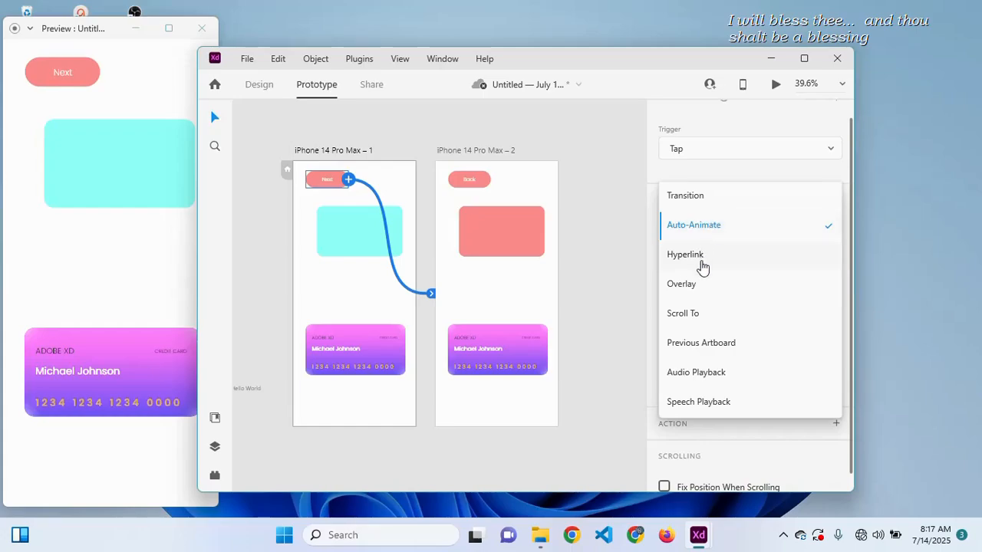
click(700, 227)
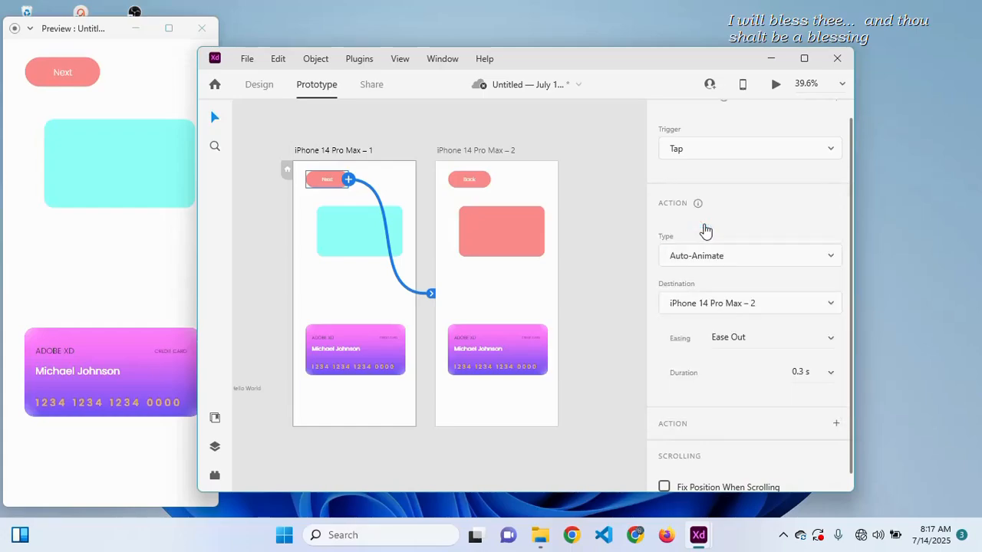
click(698, 151)
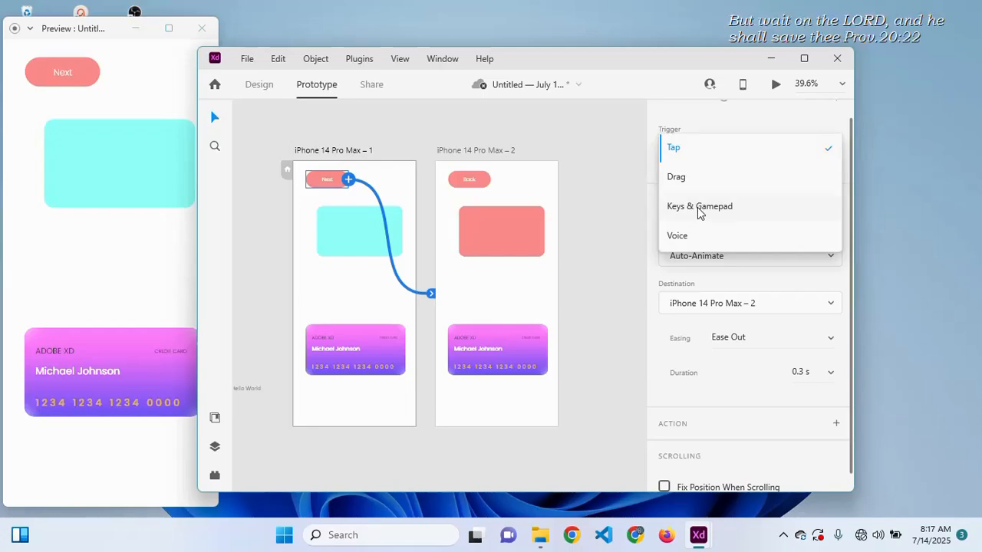
click(589, 295)
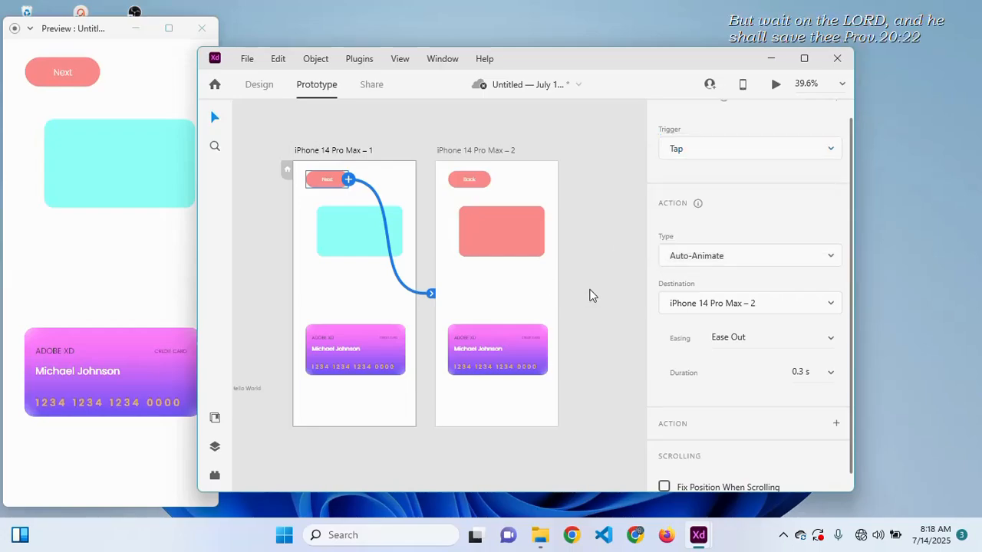
click(259, 84)
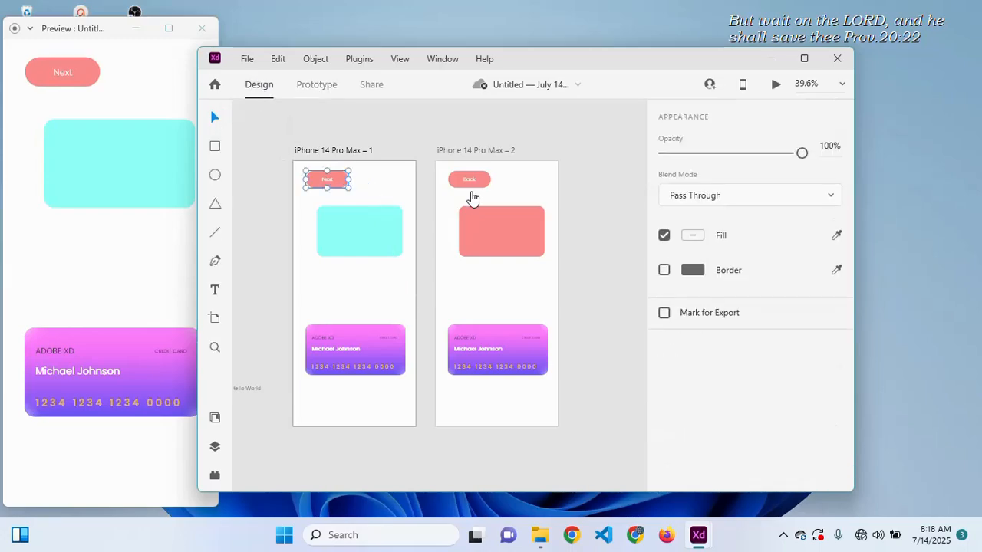
- Duplicate the salmon rectangle on artboard 2 and centre all three horizontally
click(486, 223)
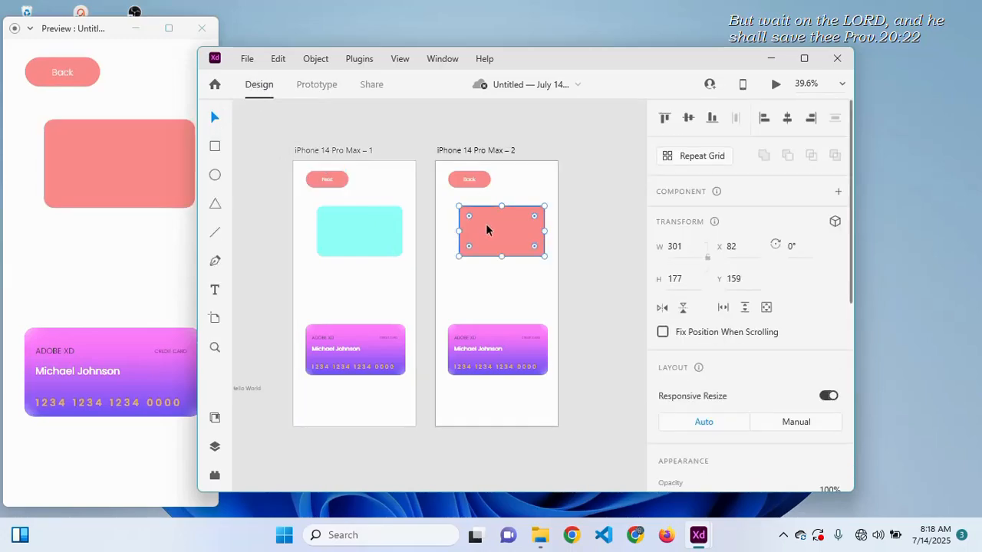
key(ctrl+d)
drag(494, 227, 505, 311)
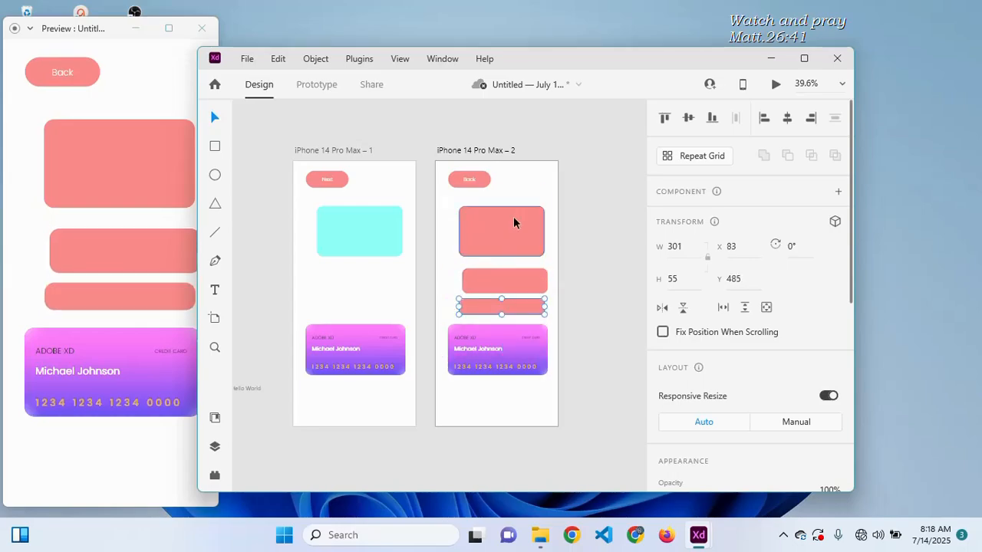
drag(521, 183, 507, 288)
key(shift+c)
- Duplicate the cyan rectangle on artboard 1 and align the three cyan rectangles
click(368, 255)
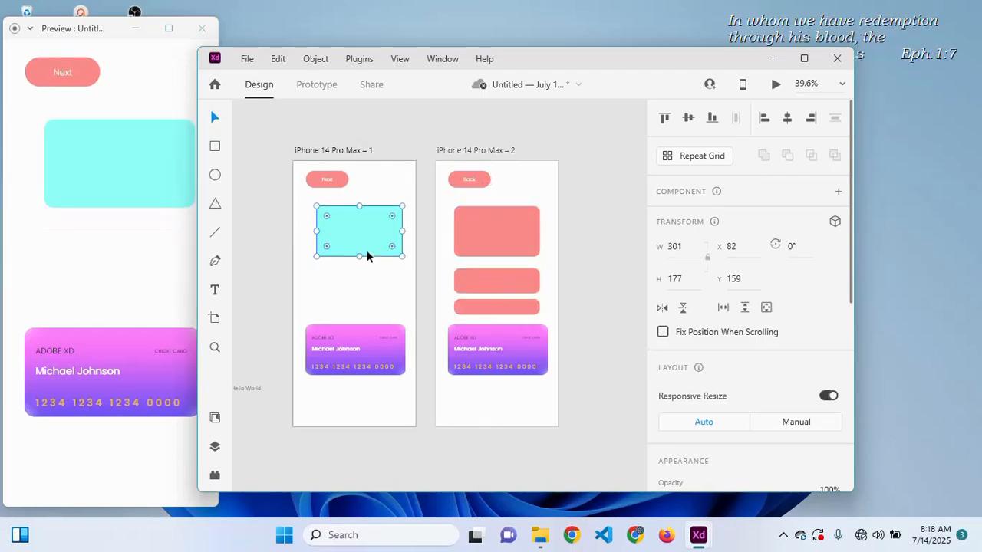
drag(364, 234, 360, 280)
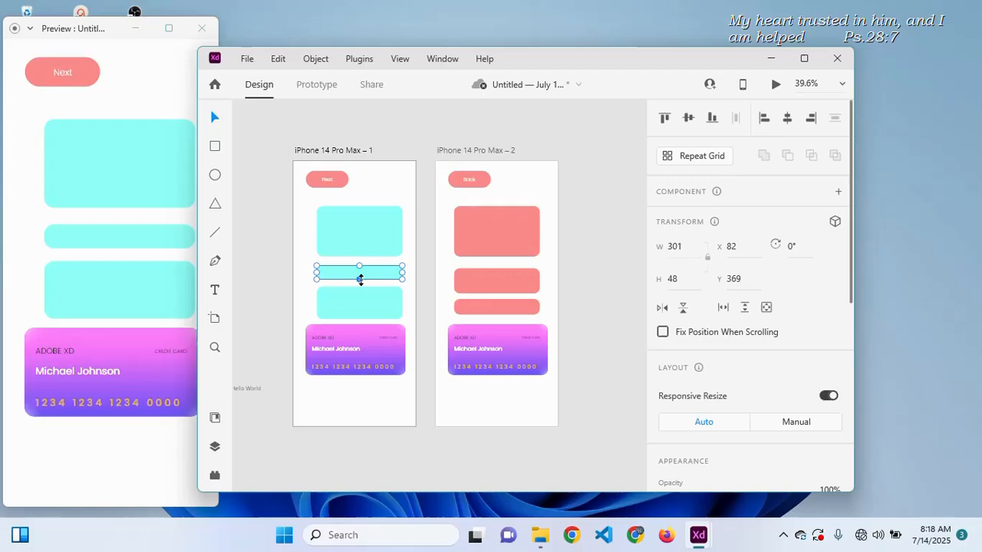
click(391, 190)
drag(392, 189, 354, 307)
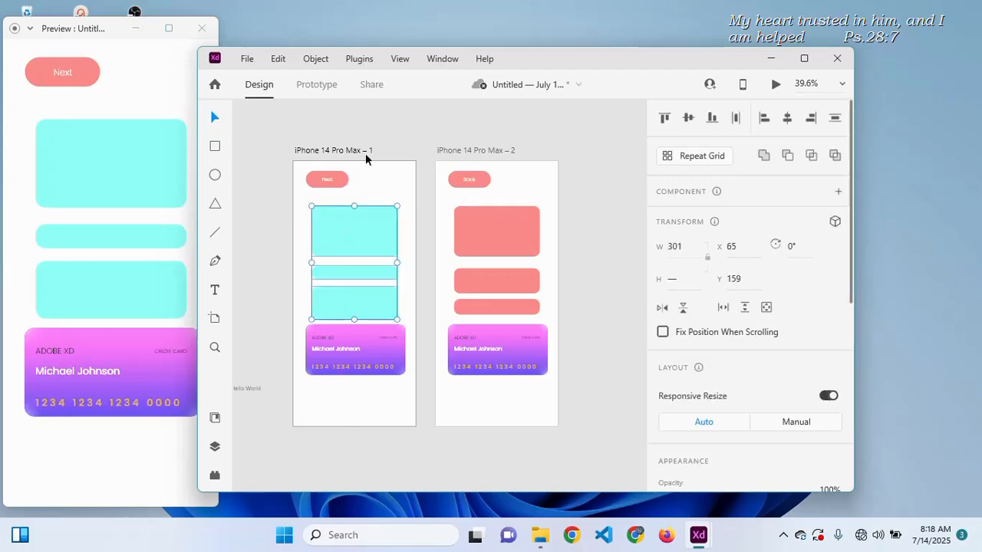
click(394, 121)
- Test the Next/Back Auto-Animate transitions several times in the preview window
click(143, 91)
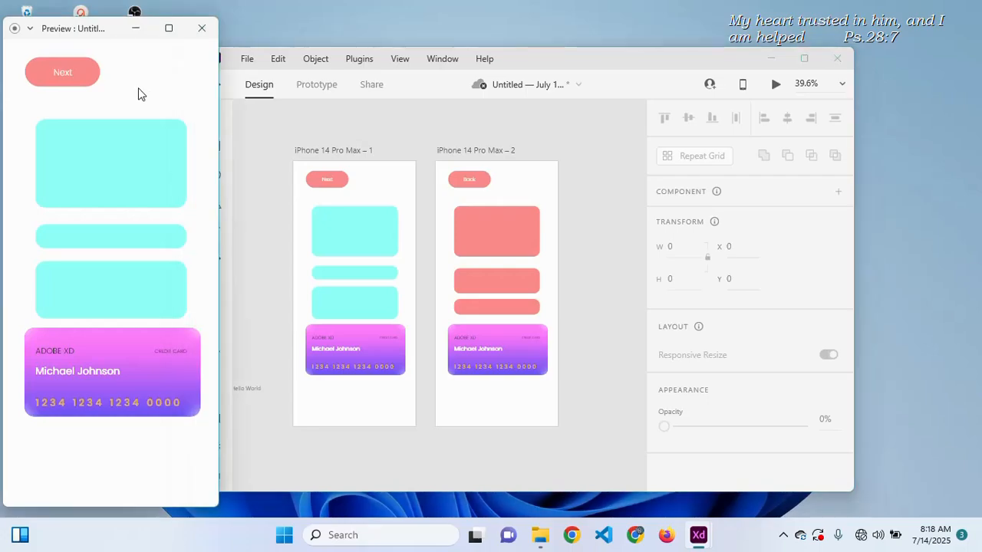
click(77, 73)
click(77, 73)
click(78, 74)
click(77, 74)
click(78, 74)
click(78, 74)
click(77, 73)
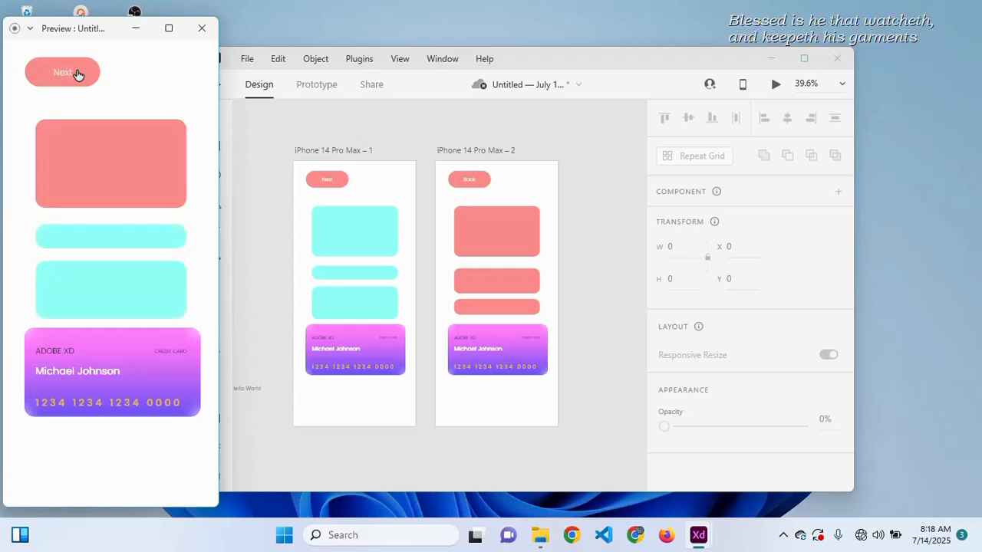
click(77, 74)
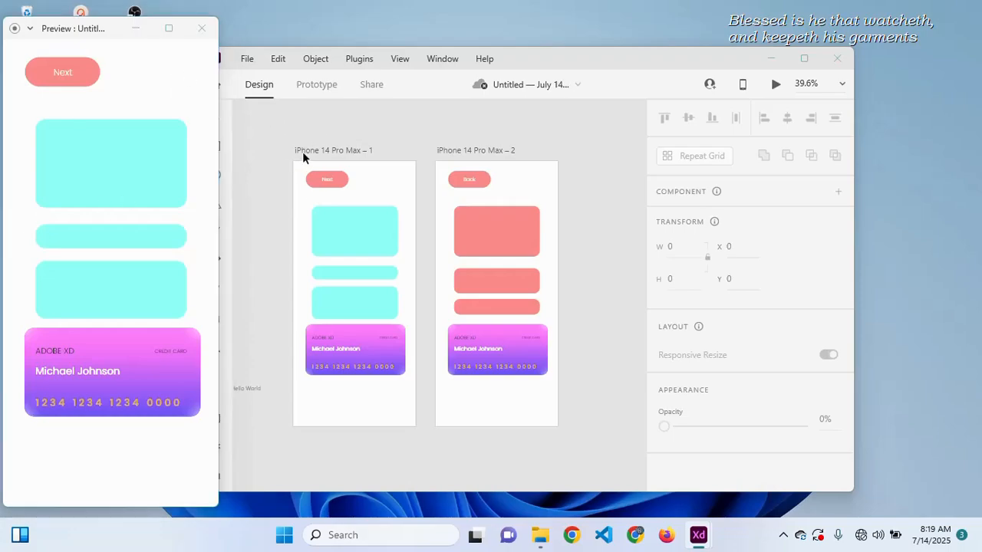
- Level artboard 2 with artboard 1 at Y 83 and retest Next/Back in preview
mouse_move(303, 153)
mouse_down()
mouse_move(308, 147)
mouse_move(309, 159)
mouse_move(296, 152)
mouse_move(298, 160)
mouse_up()
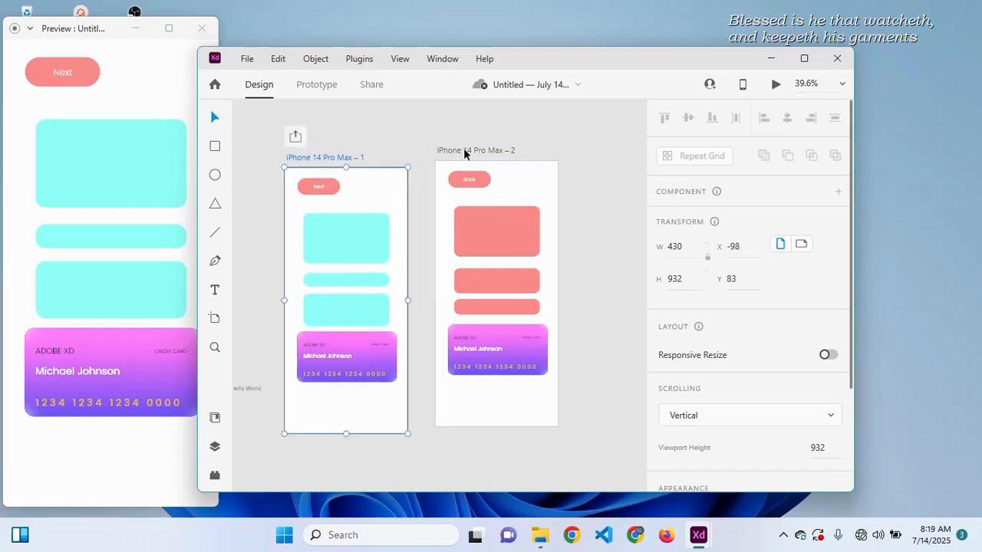
drag(461, 155, 463, 162)
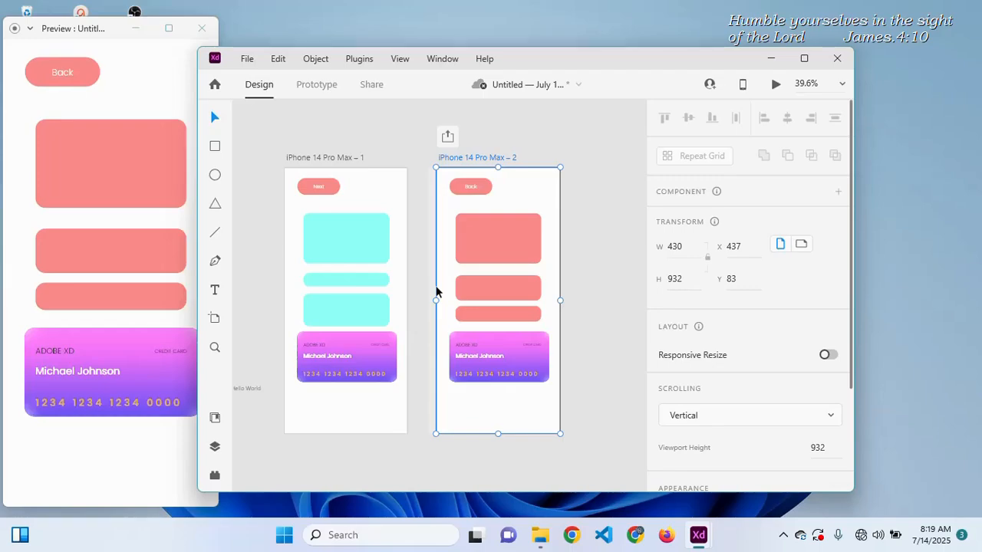
click(120, 98)
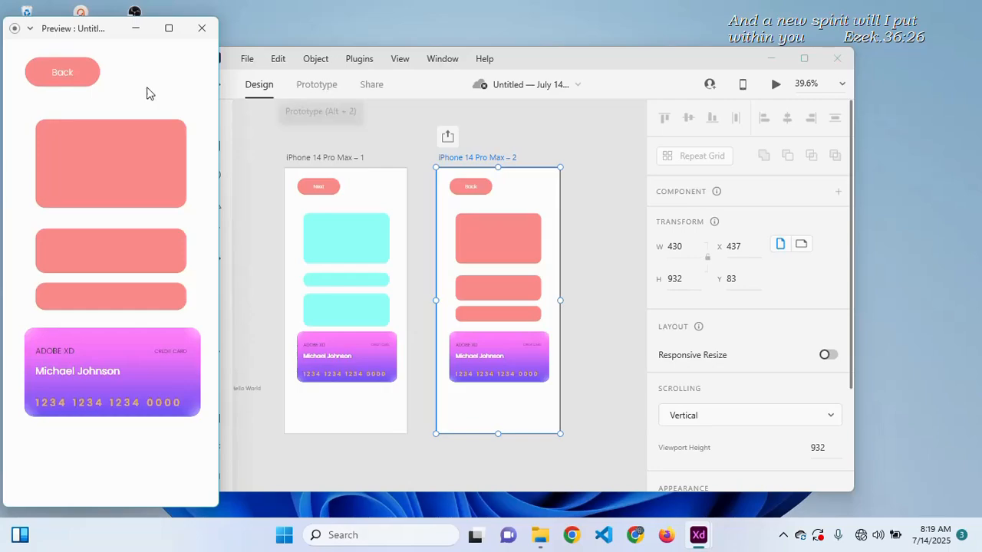
click(61, 78)
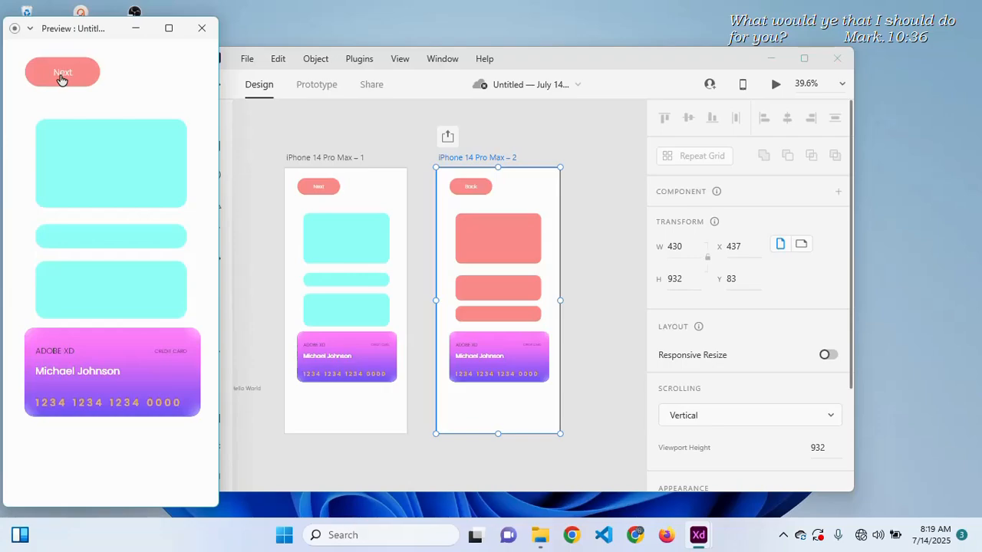
click(61, 78)
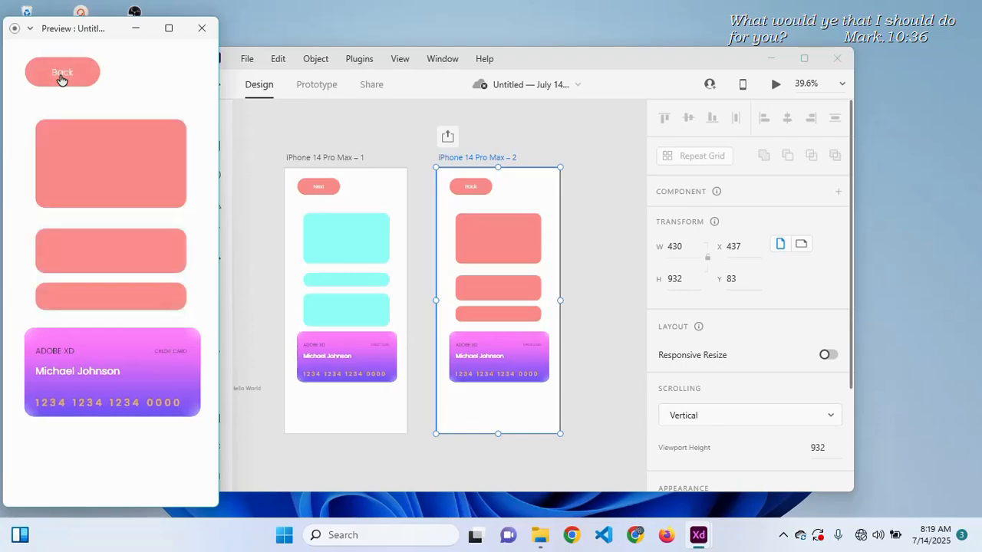
click(62, 78)
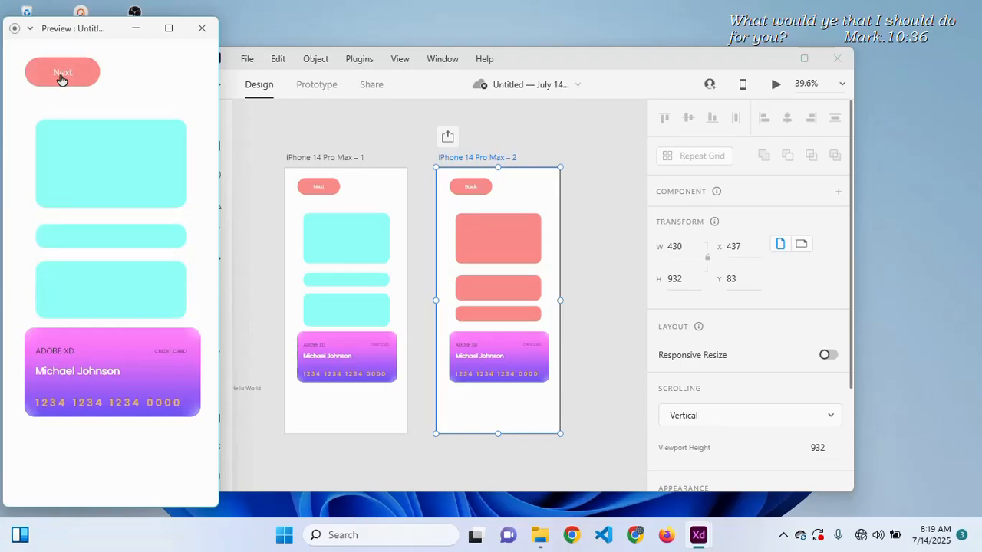
click(61, 79)
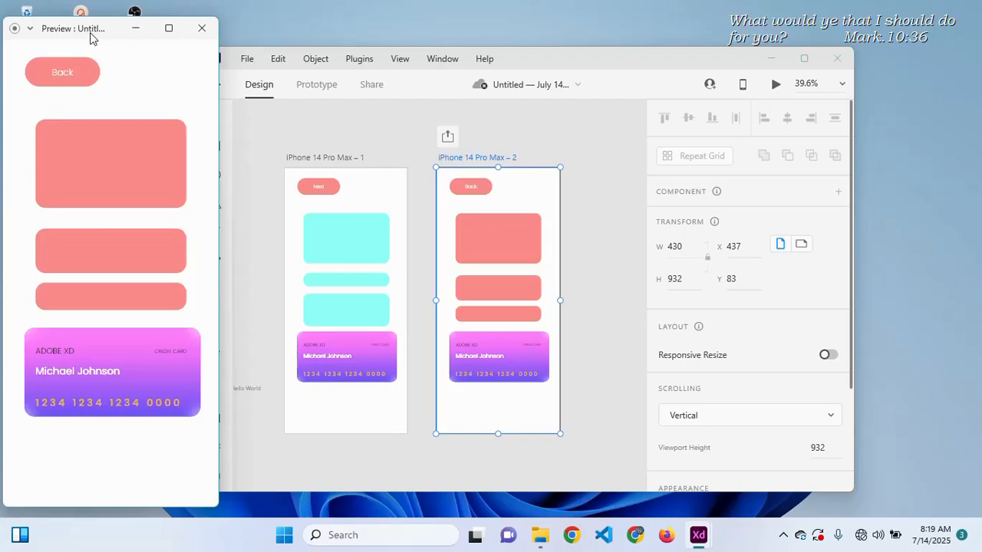
- Rearrange the preview and XD windows on screen
drag(87, 27, 114, 23)
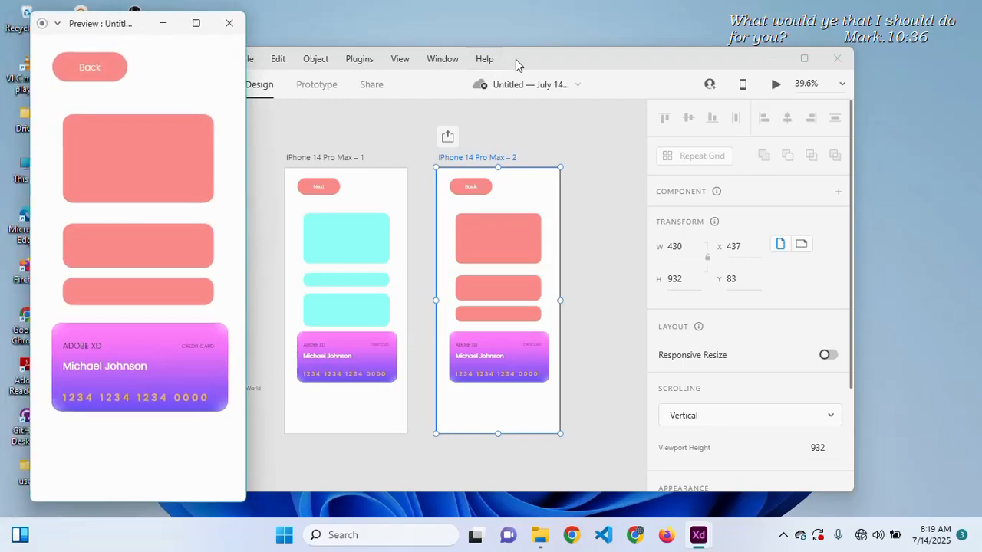
drag(529, 62, 570, 56)
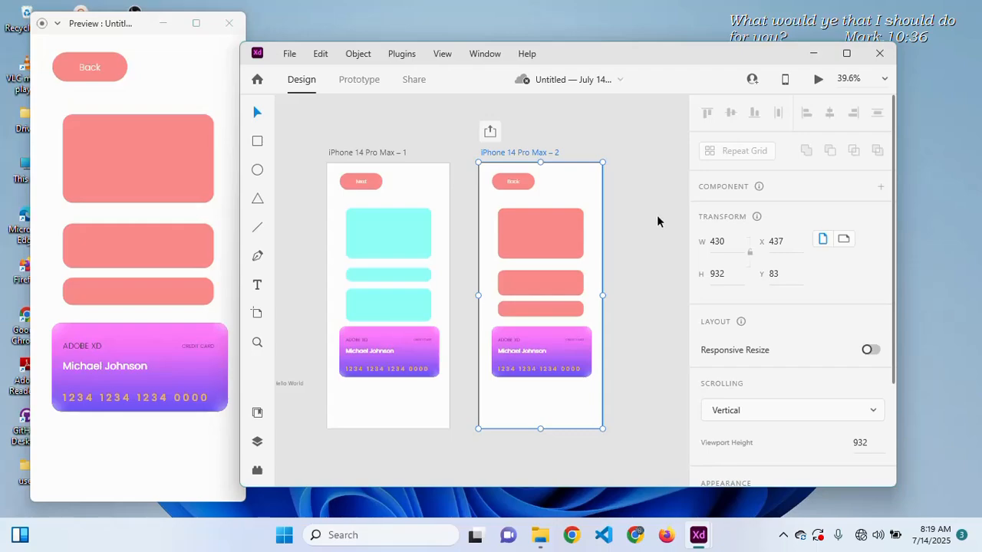
drag(894, 205, 893, 316)
click(640, 397)
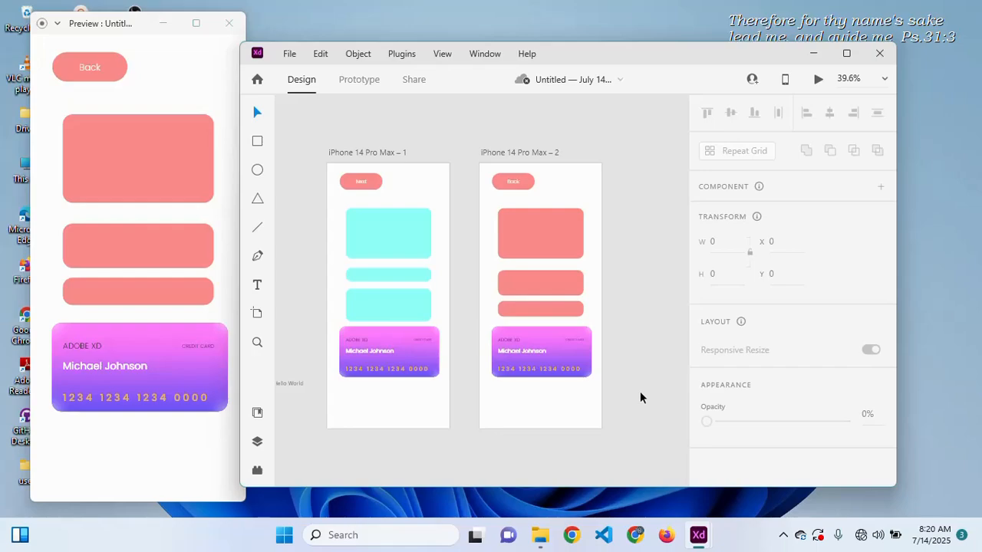
scroll(641, 396, down, 2)
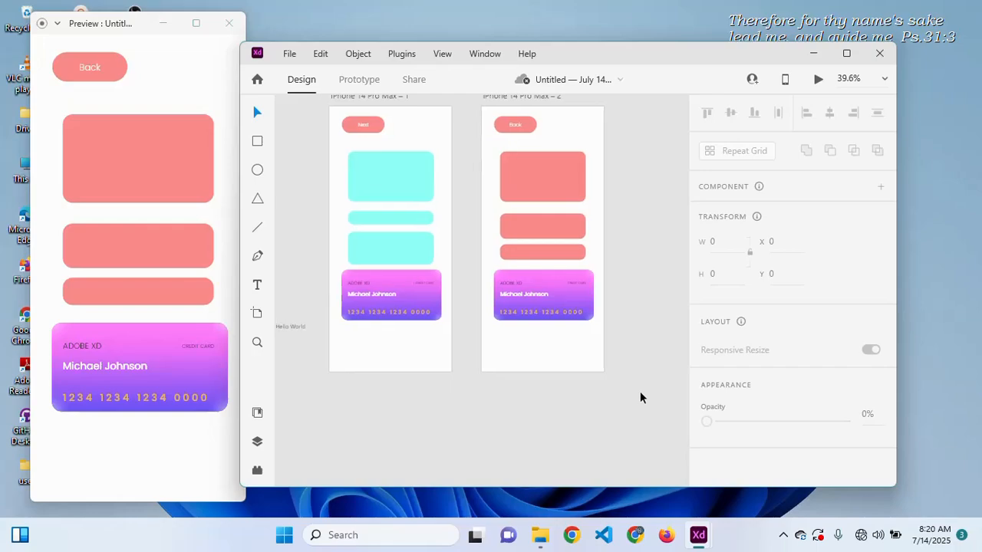
scroll(640, 397, left, 1)
scroll(639, 391, left, 2)
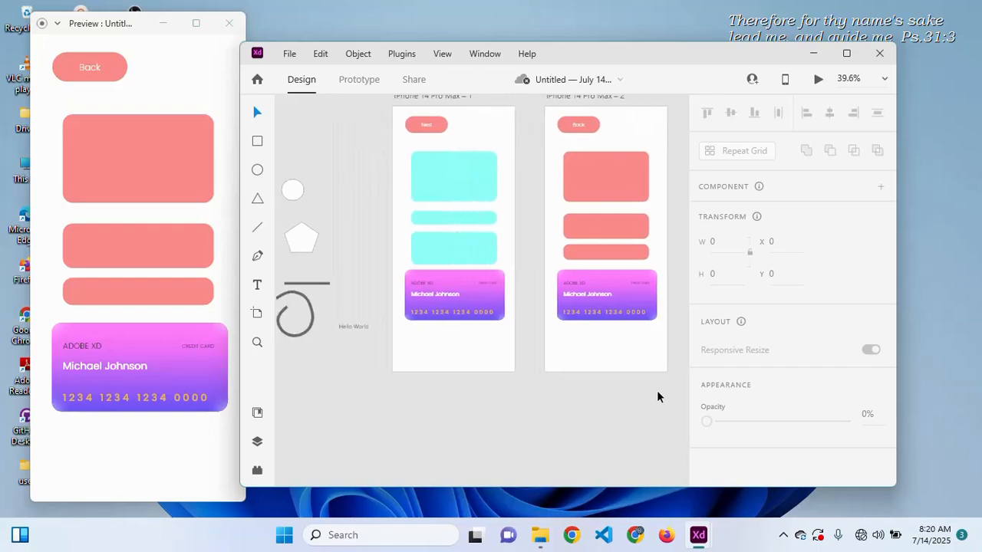
scroll(305, 415, left, 1)
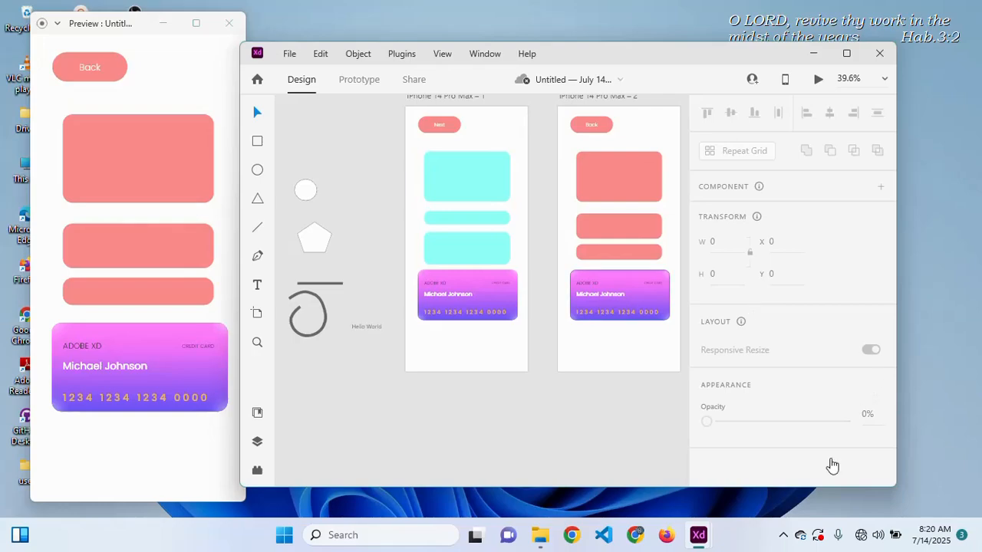
click(783, 534)
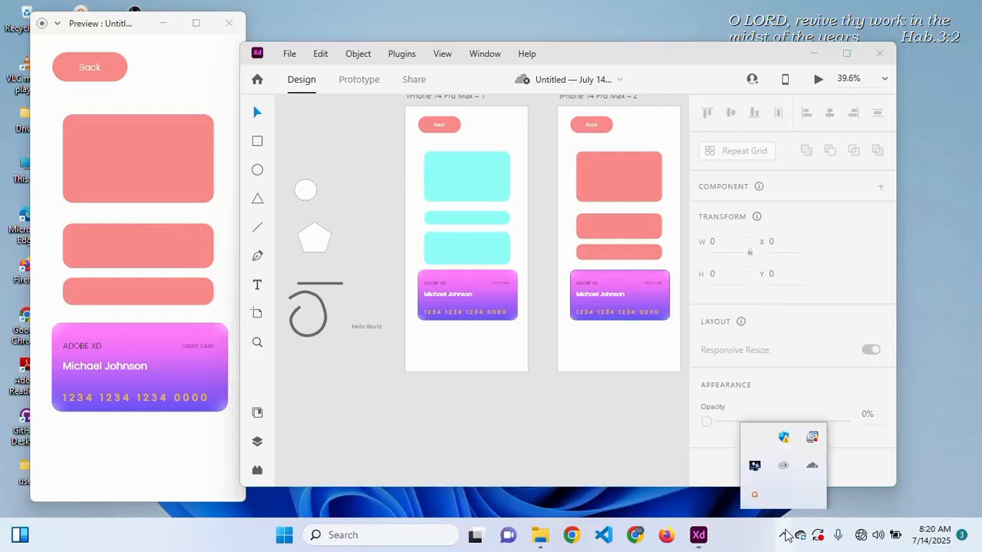
click(755, 495)
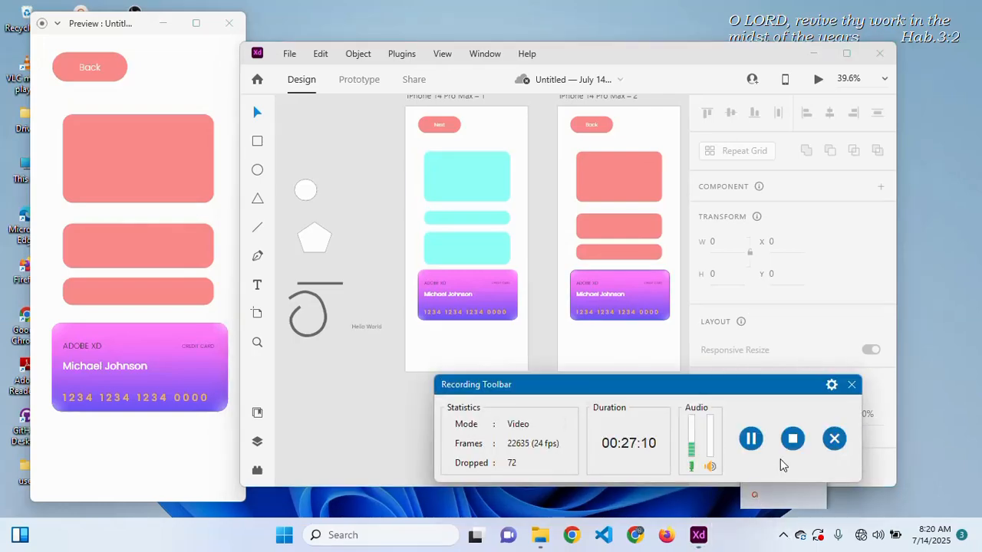